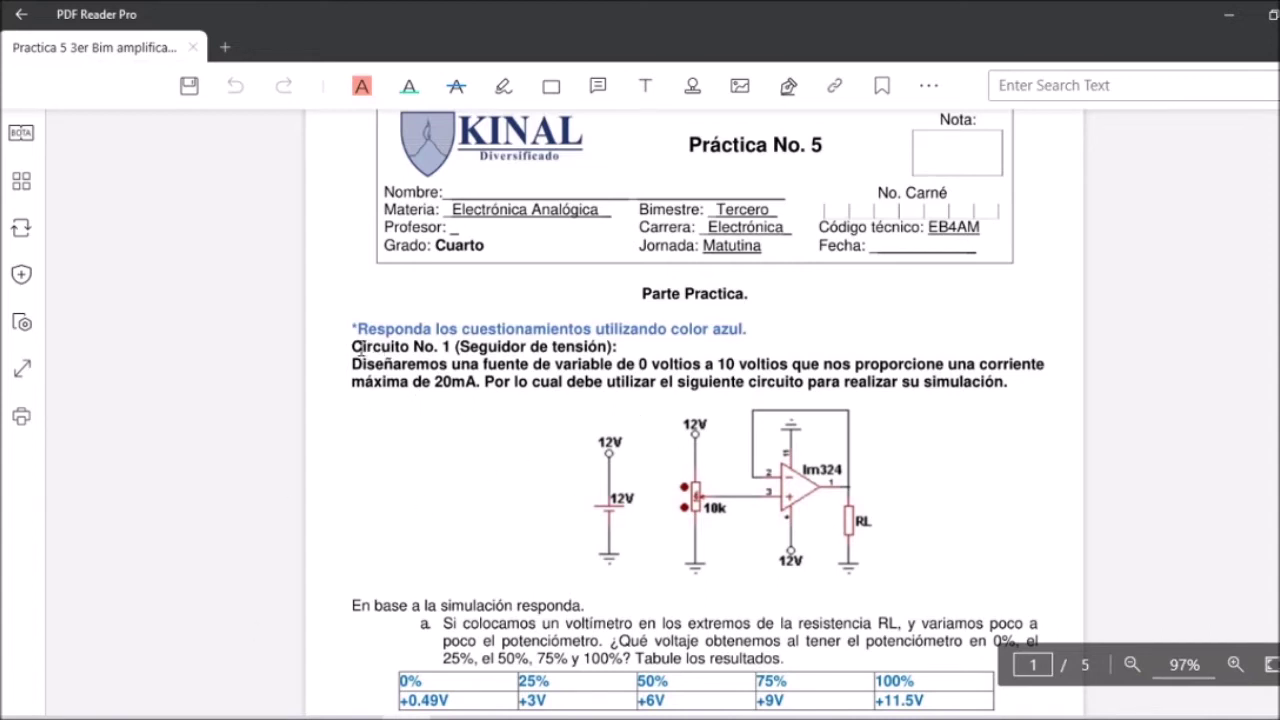
- Read the Circuito No. 1 (Seguidor de tensión) heading and its 0 to 10 volt source specification in the PDF
{"action": "left_click_drag", "start_coordinate": [352, 347], "coordinate": [610, 350]}
{"action": "left_click_drag", "start_coordinate": [352, 365], "coordinate": [479, 394]}
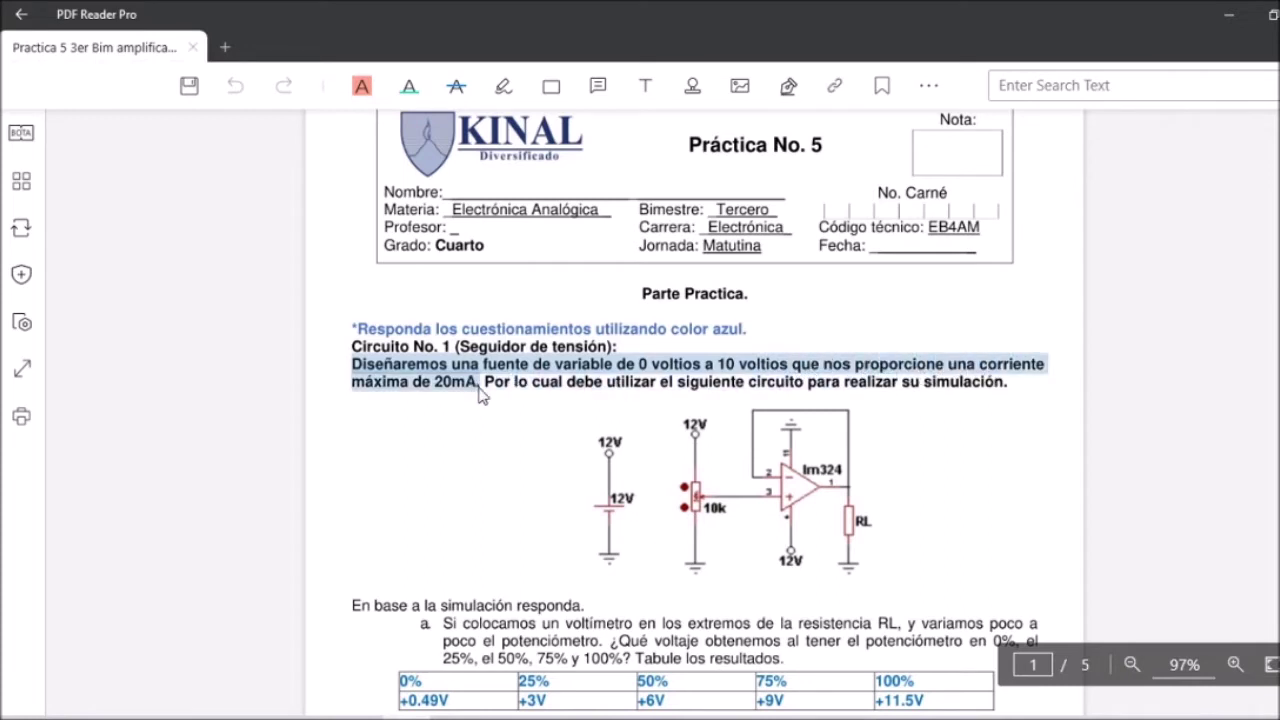
{"action": "left_click", "coordinate": [661, 380]}
{"action": "scroll", "coordinate": [788, 394], "scroll_direction": "down", "scroll_amount": 2}
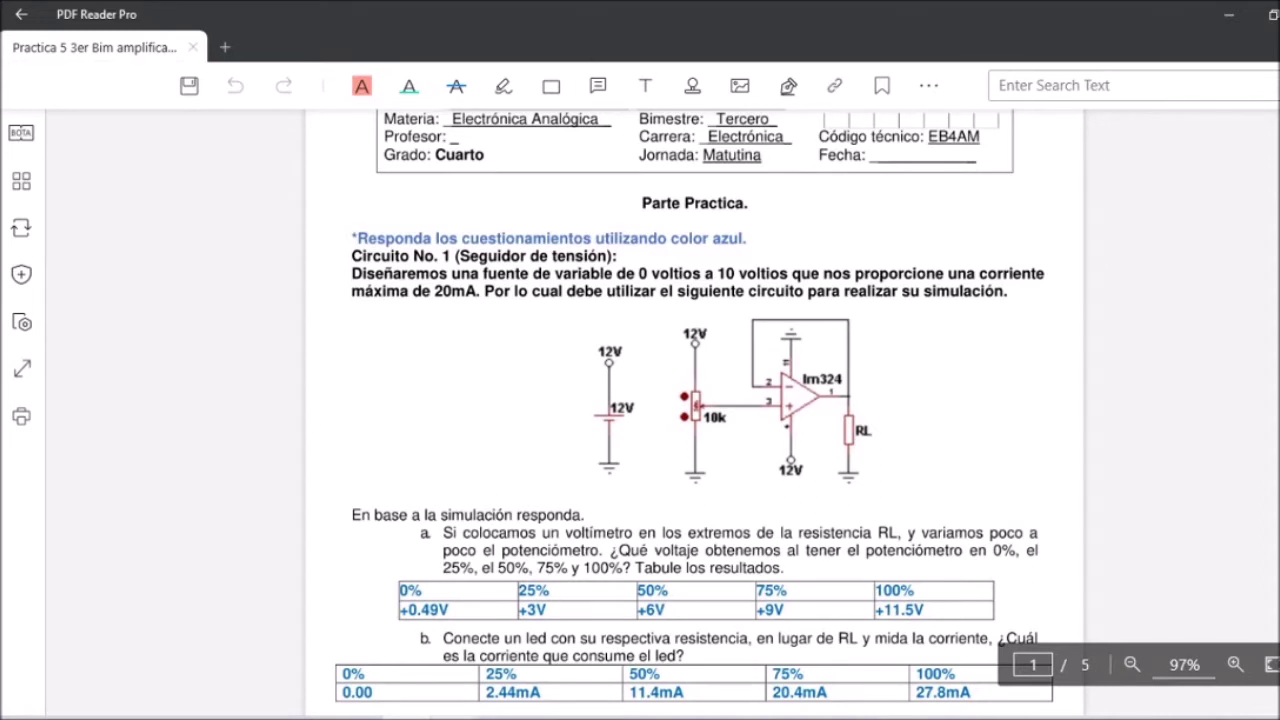
- Switch to the amplificadores operacionales 2 project in Proteus and examine the LM324 voltage follower schematic
{"action": "left_click", "coordinate": [400, 650]}
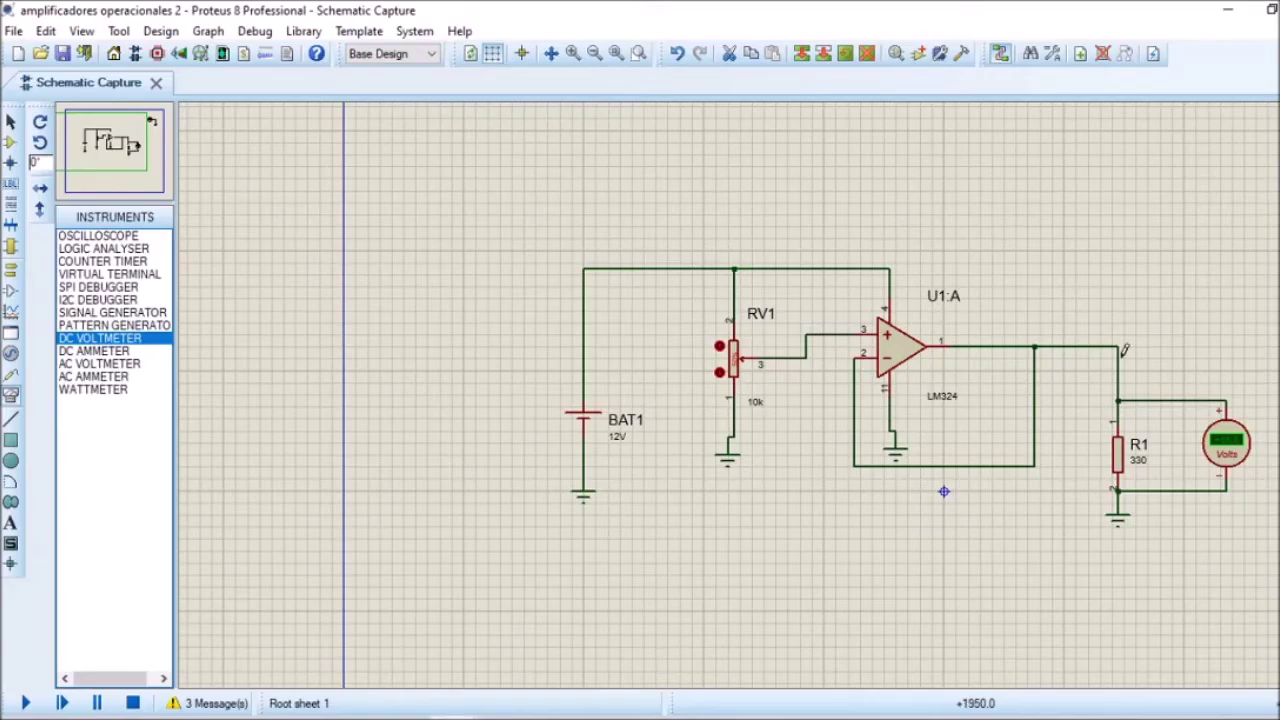
{"action": "scroll", "coordinate": [1167, 343], "scroll_direction": "down", "scroll_amount": 2}
{"action": "scroll", "coordinate": [1000, 330], "scroll_direction": "up", "scroll_amount": 2}
{"action": "scroll", "coordinate": [960, 320], "scroll_direction": "down", "scroll_amount": 2}
{"action": "scroll", "coordinate": [952, 306], "scroll_direction": "up", "scroll_amount": 2}
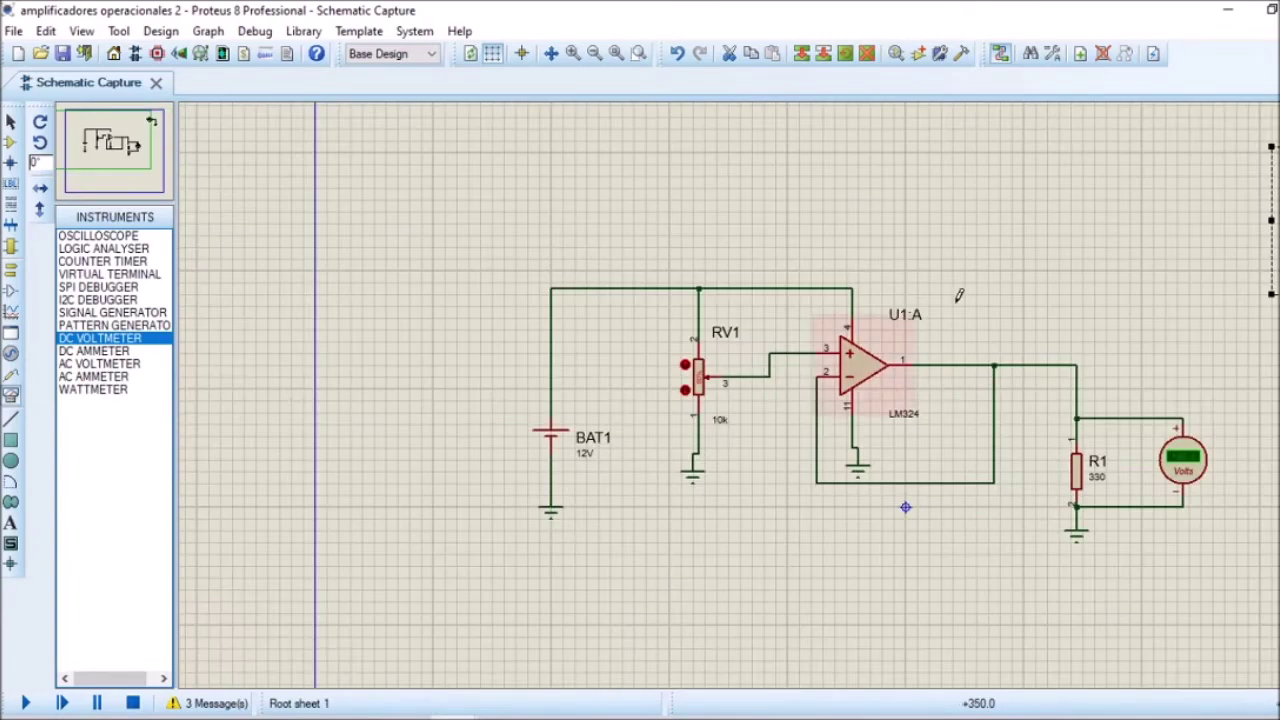
{"action": "left_click", "coordinate": [951, 308]}
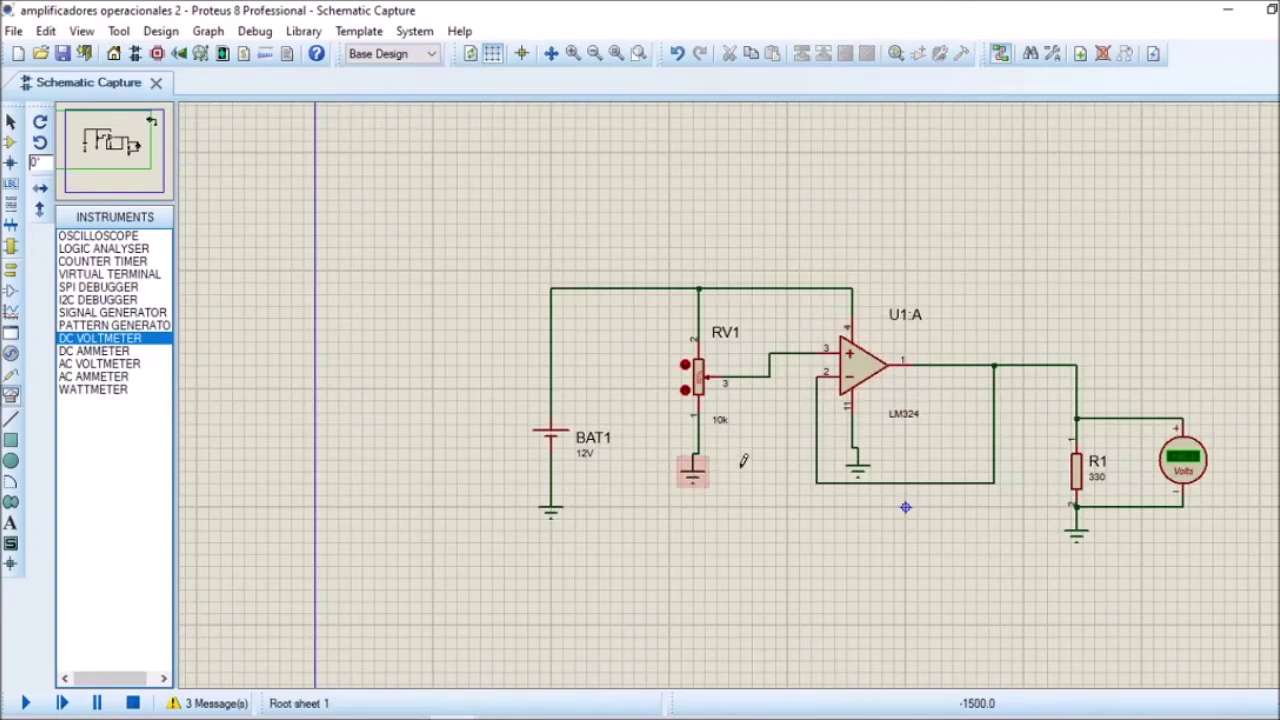
- Return to the PDF and read question a about the voltage across RL, including its table of results
{"action": "left_click", "coordinate": [406, 718]}
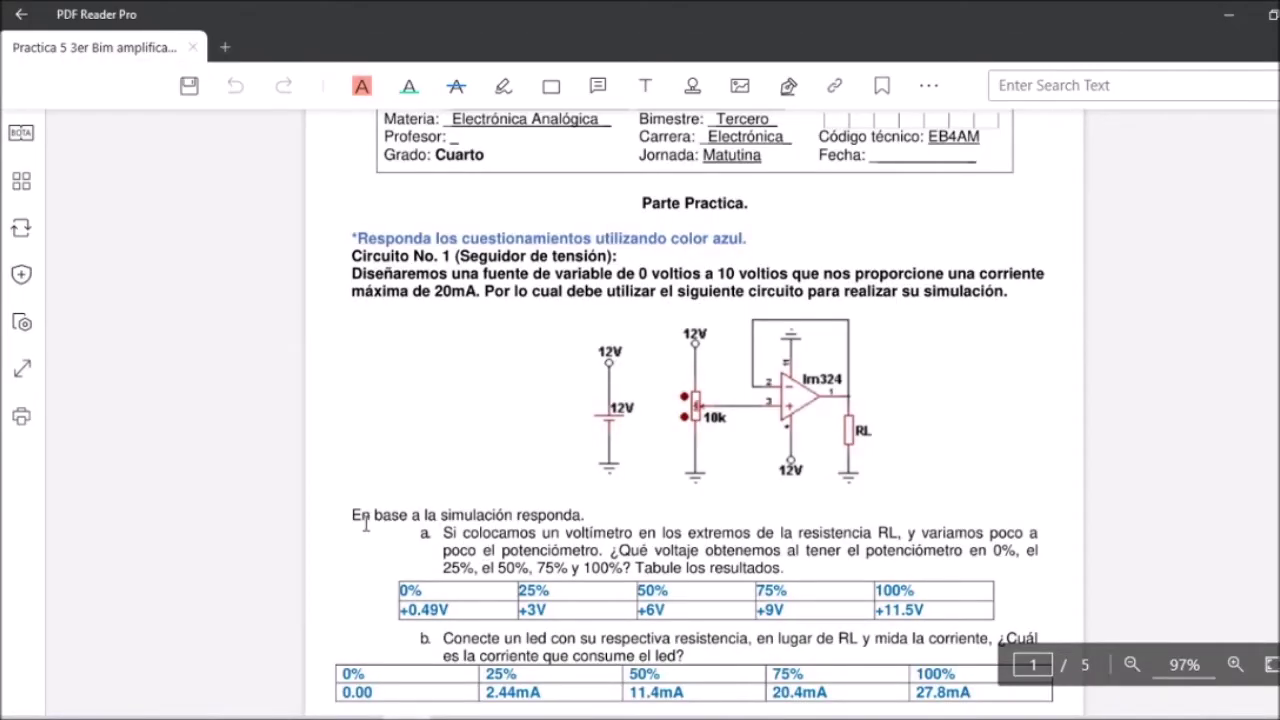
{"action": "left_click_drag", "start_coordinate": [353, 516], "coordinate": [559, 524]}
{"action": "left_click", "coordinate": [533, 535]}
{"action": "left_click_drag", "start_coordinate": [443, 533], "coordinate": [876, 538]}
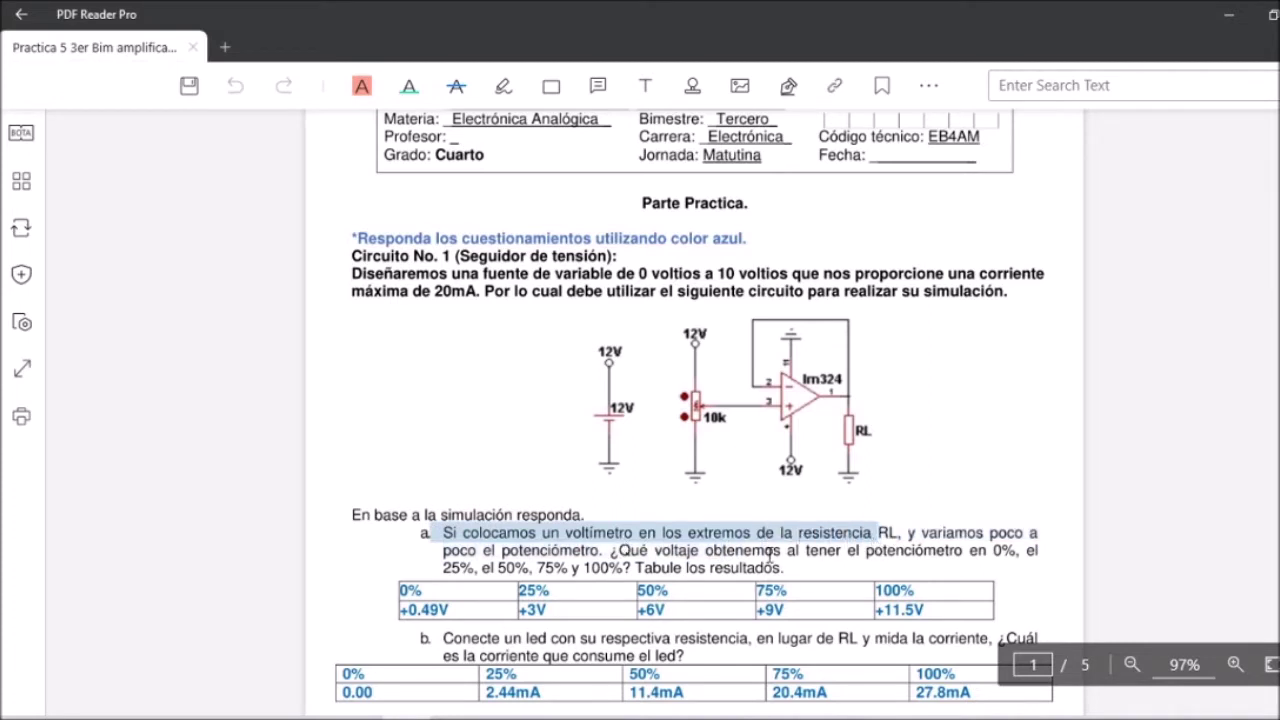
{"action": "scroll", "coordinate": [770, 553], "scroll_direction": "down", "scroll_amount": 2}
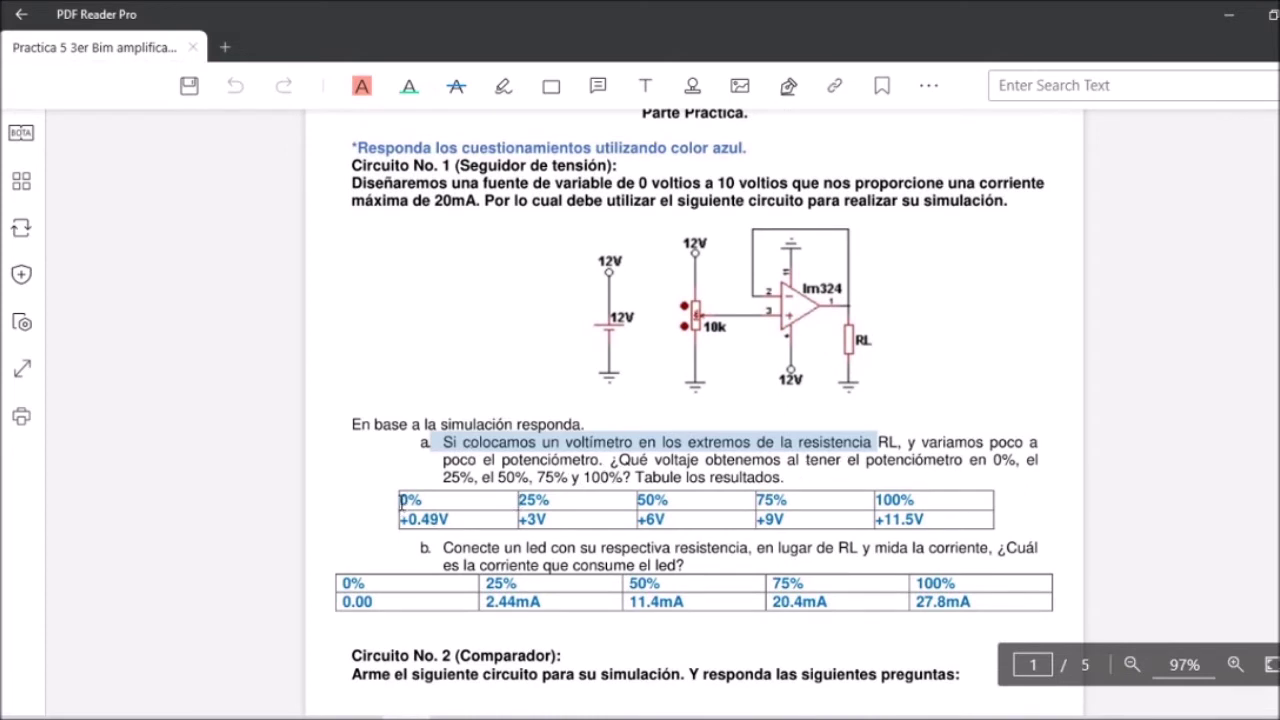
{"action": "left_click_drag", "start_coordinate": [402, 501], "coordinate": [880, 541]}
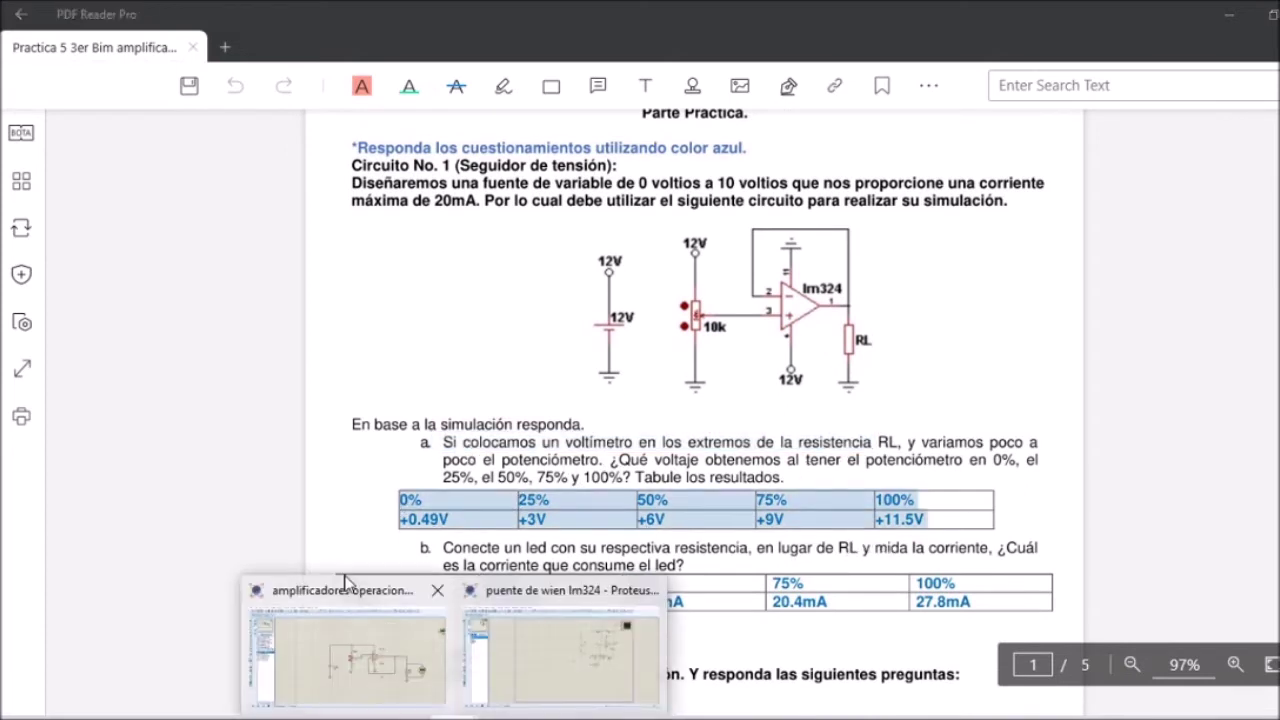
- Switch to Proteus, run the voltage follower simulation, and adjust potentiometer RV1 while measuring the voltage across R1
{"action": "left_click", "coordinate": [363, 617]}
{"action": "left_click", "coordinate": [25, 703]}
{"action": "scroll", "coordinate": [1020, 422], "scroll_direction": "up", "scroll_amount": 2}
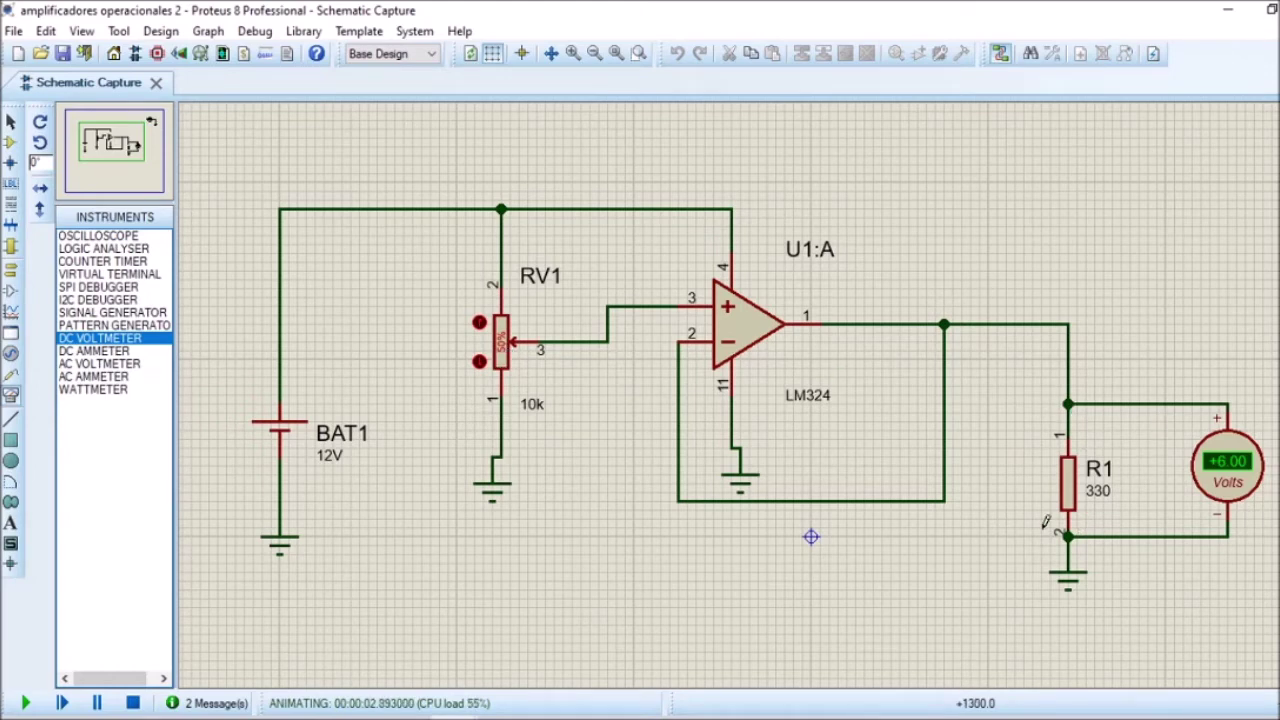
{"action": "left_click", "coordinate": [503, 361]}
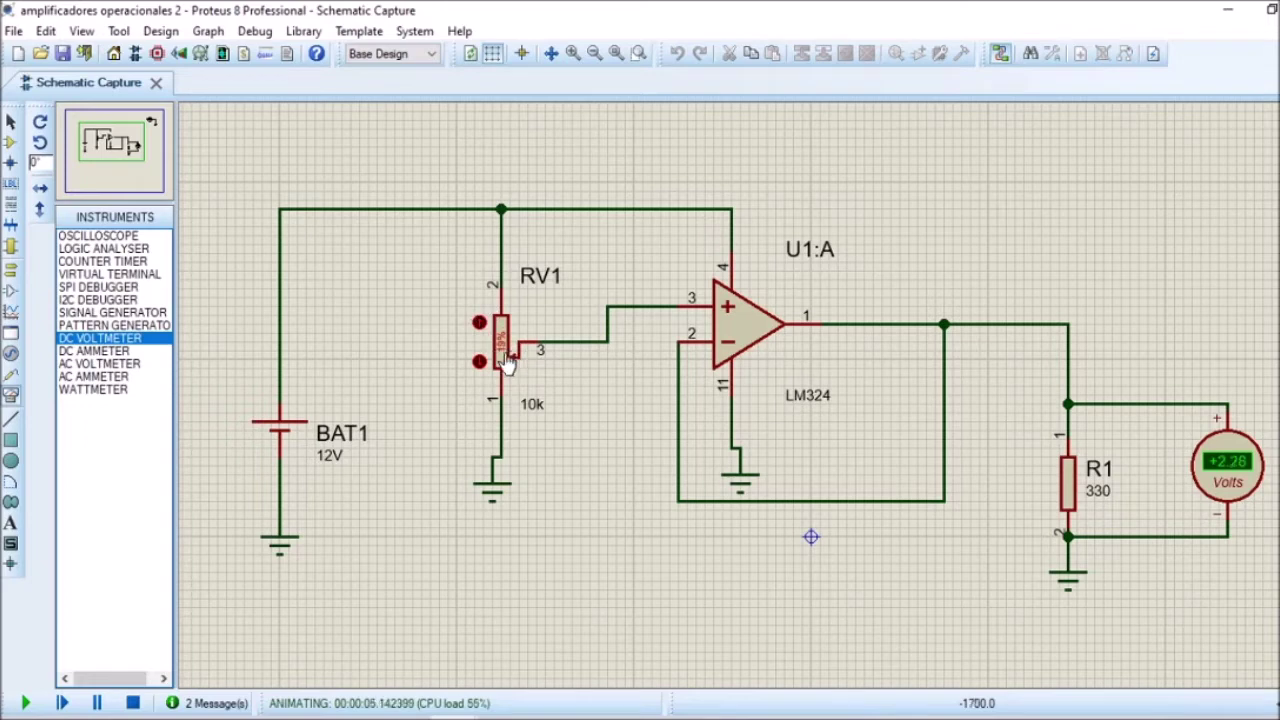
{"action": "left_click", "coordinate": [480, 322]}
{"action": "left_click", "coordinate": [479, 361]}
{"action": "left_click", "coordinate": [479, 361]}
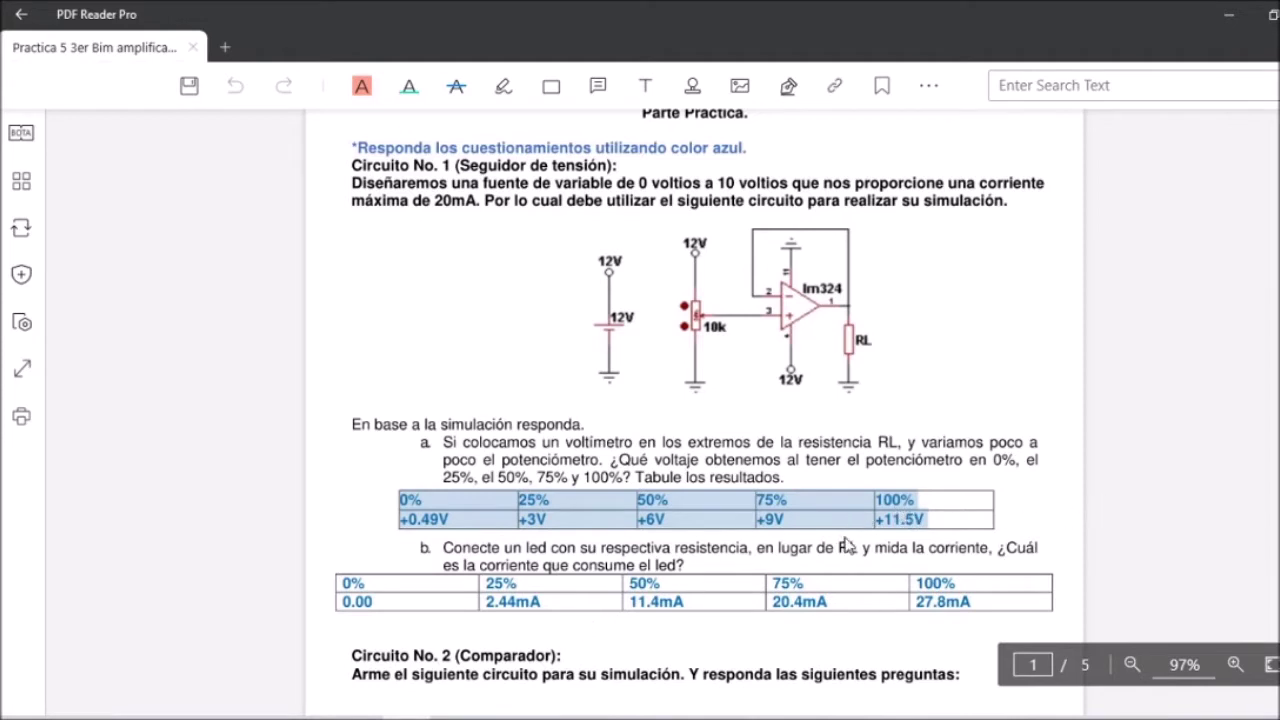
- Return from the PDF table to the Proteus simulation and raise potentiometer RV1 to check another tabulated voltage
{"action": "left_click", "coordinate": [453, 717]}
{"action": "left_click", "coordinate": [406, 638]}
{"action": "left_click", "coordinate": [502, 322]}
{"action": "left_click", "coordinate": [479, 323]}
{"action": "left_click", "coordinate": [479, 323]}
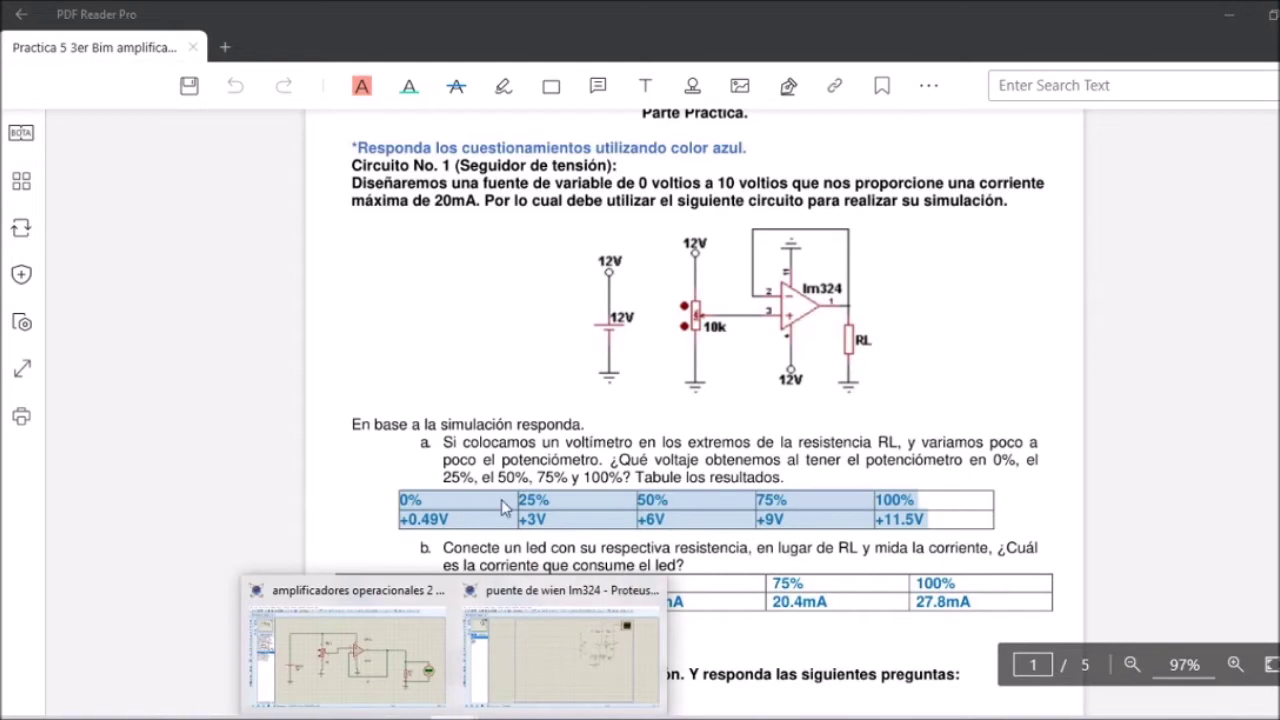
- Switch back to Proteus and set potentiometer RV1 first to 0% and finally to 75% in the running simulation
{"action": "left_click", "coordinate": [385, 650]}
{"action": "left_click", "coordinate": [505, 372]}
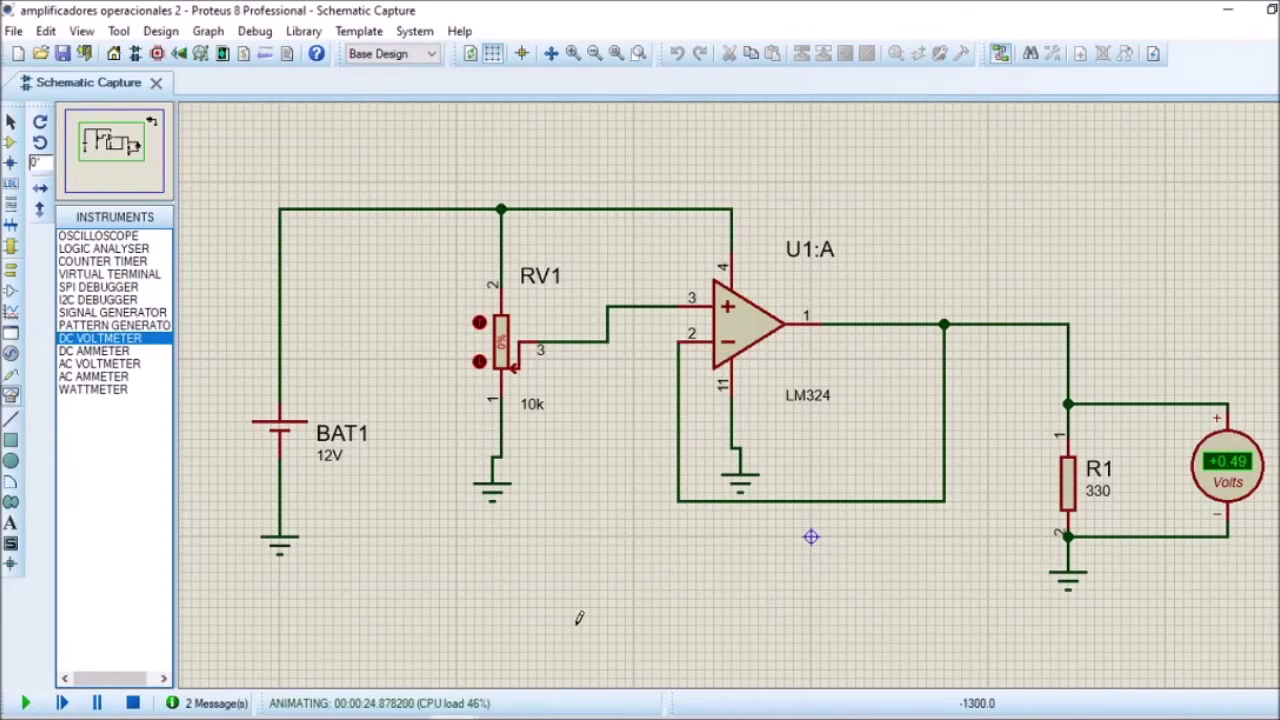
{"action": "left_click", "coordinate": [496, 336]}
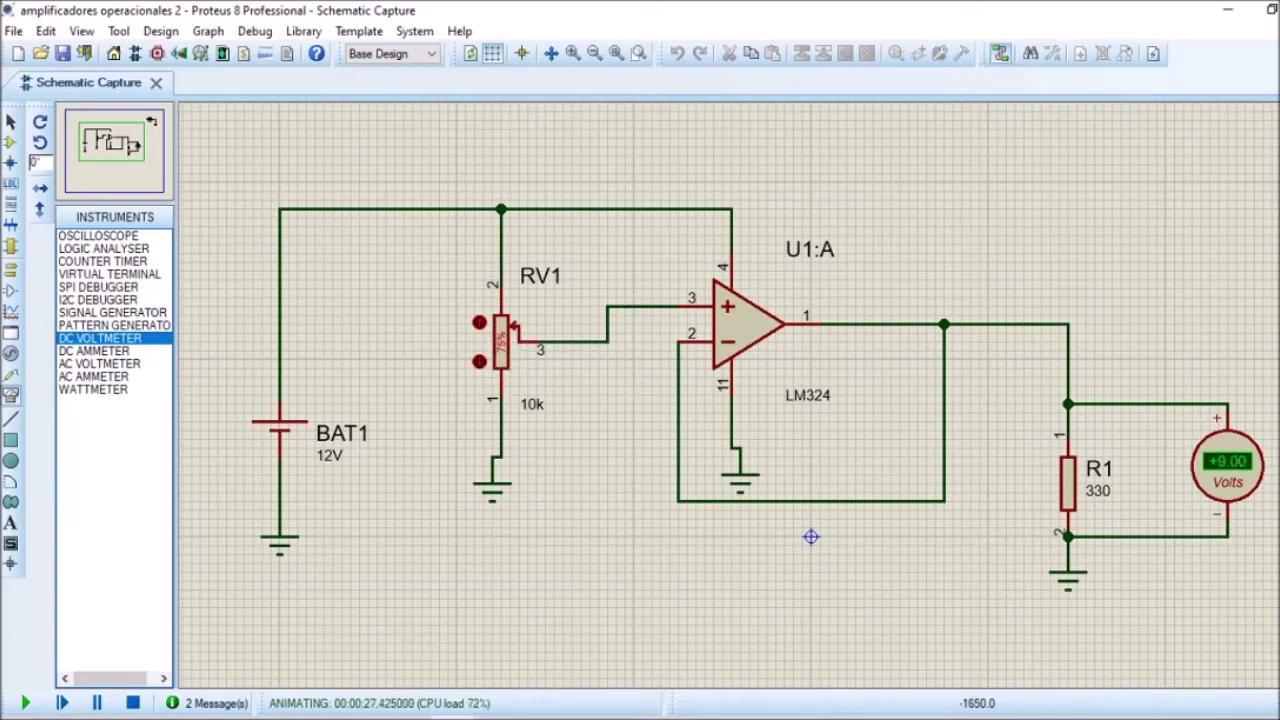
- Return to the PDF and read question b about the LED current, including its table of results
{"action": "left_click", "coordinate": [407, 718]}
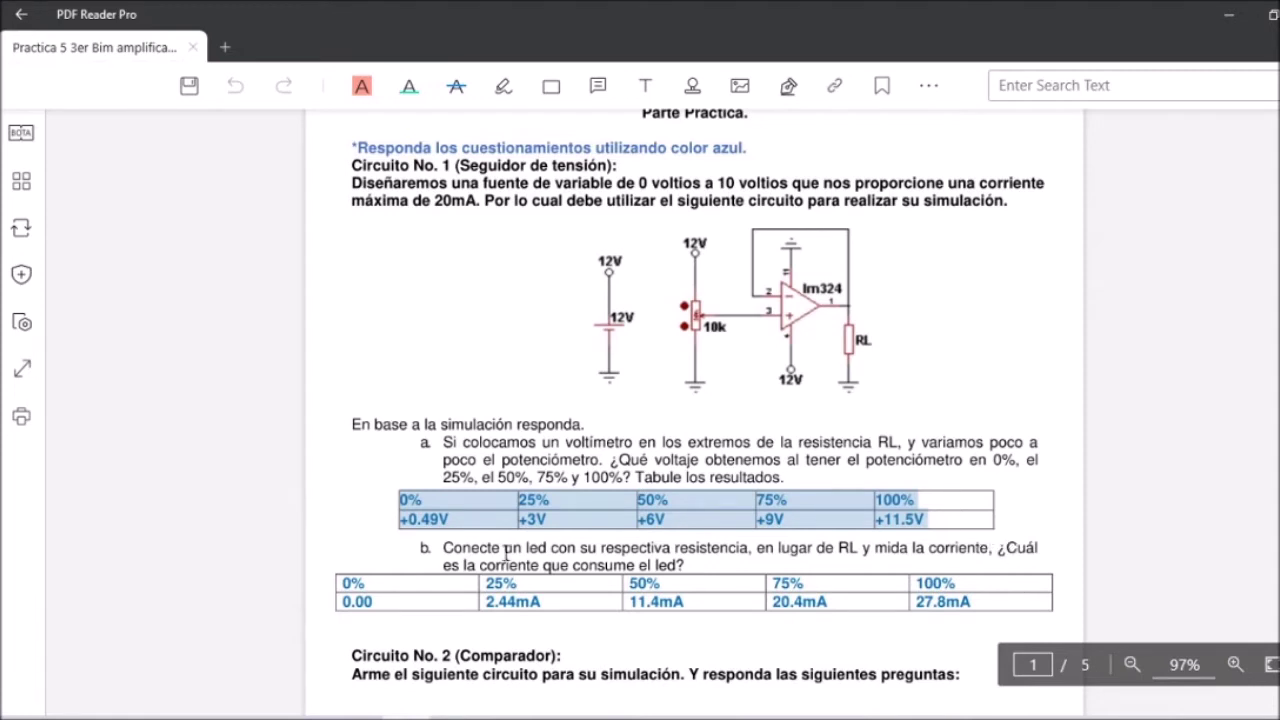
{"action": "left_click", "coordinate": [424, 555]}
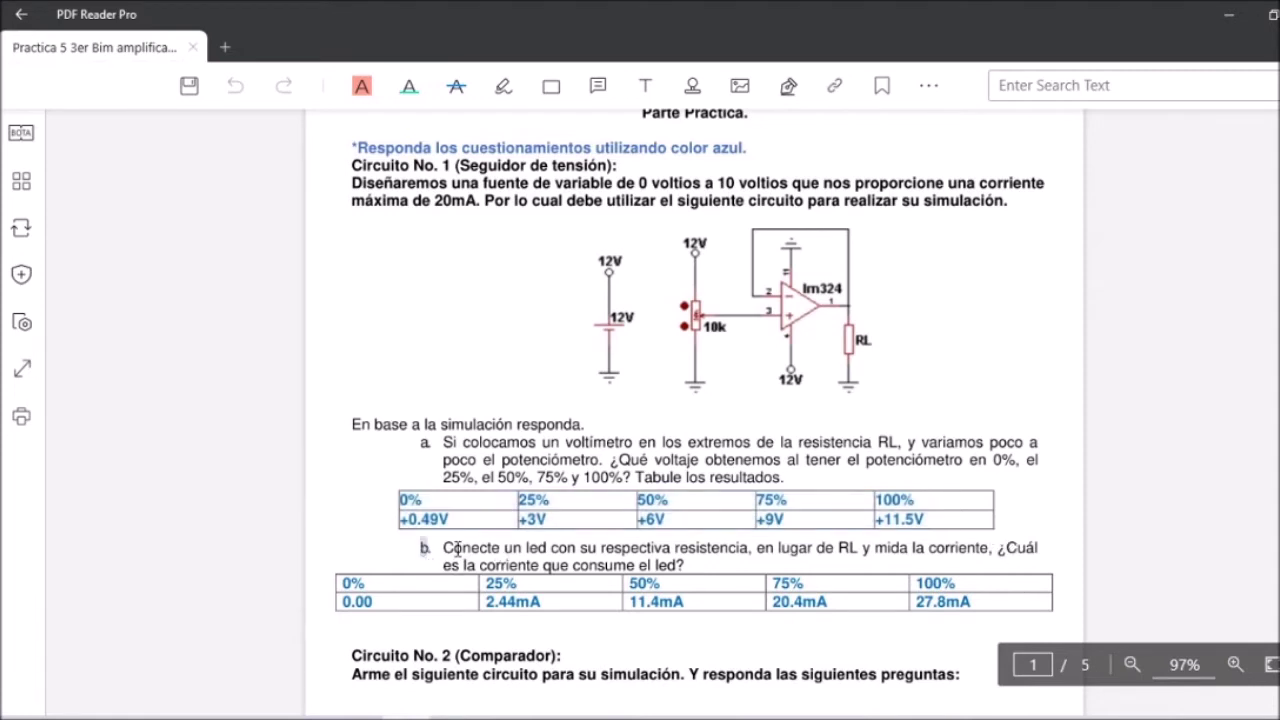
{"action": "left_click_drag", "start_coordinate": [444, 548], "coordinate": [699, 563]}
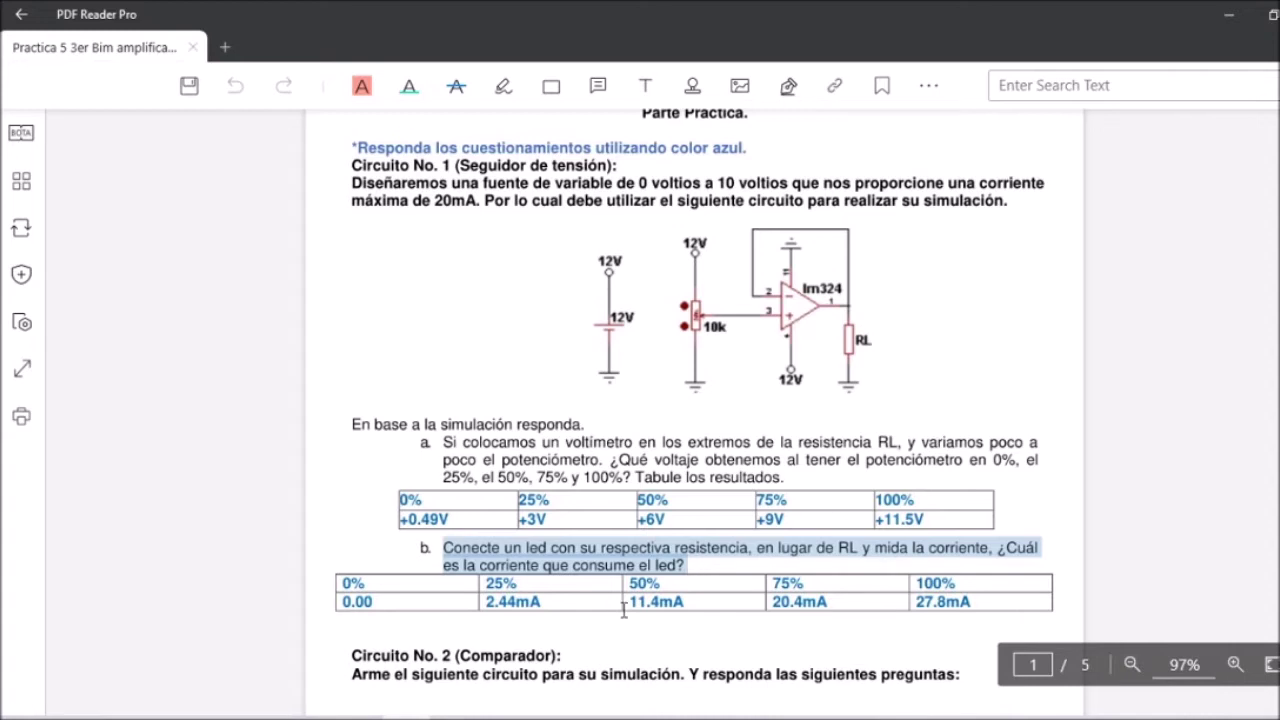
{"action": "scroll", "coordinate": [569, 600], "scroll_direction": "down", "scroll_amount": 2}
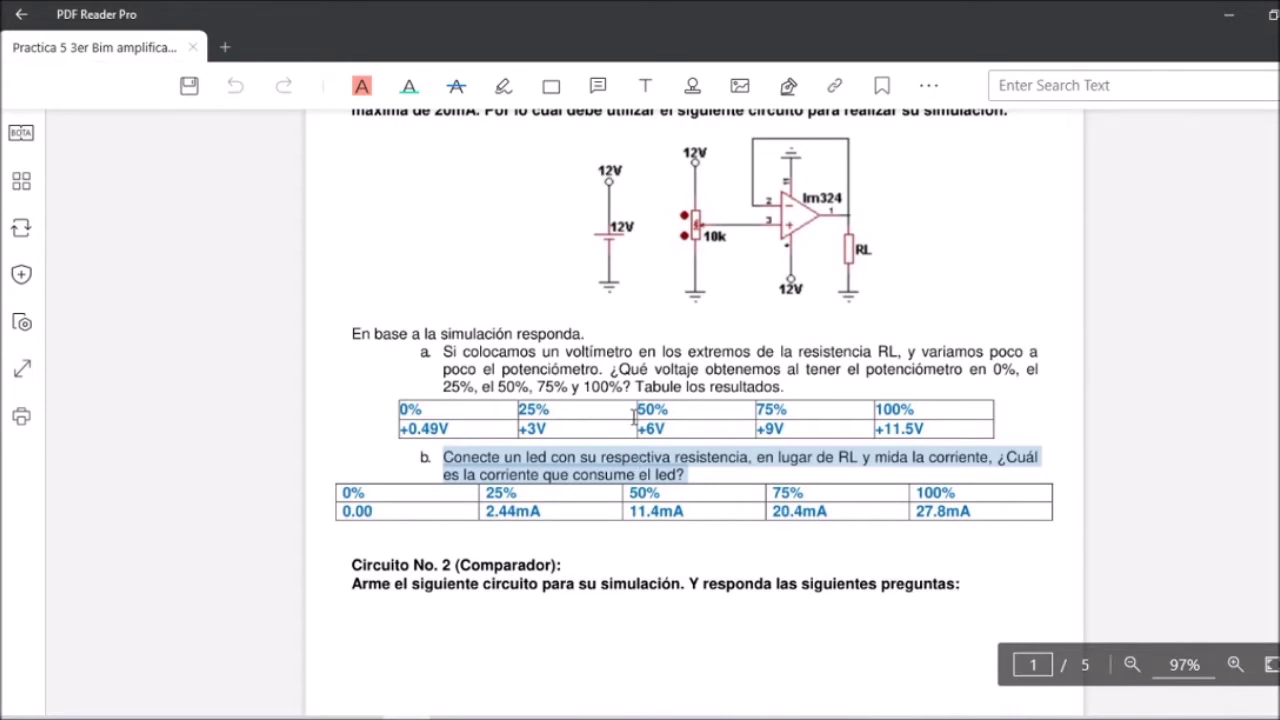
- Switch to the LED and ammeter circuit in Proteus, set potentiometer RV1 to 50%, and run the simulation
{"action": "mouse_move", "coordinate": [454, 718]}
{"action": "left_click", "coordinate": [371, 625]}
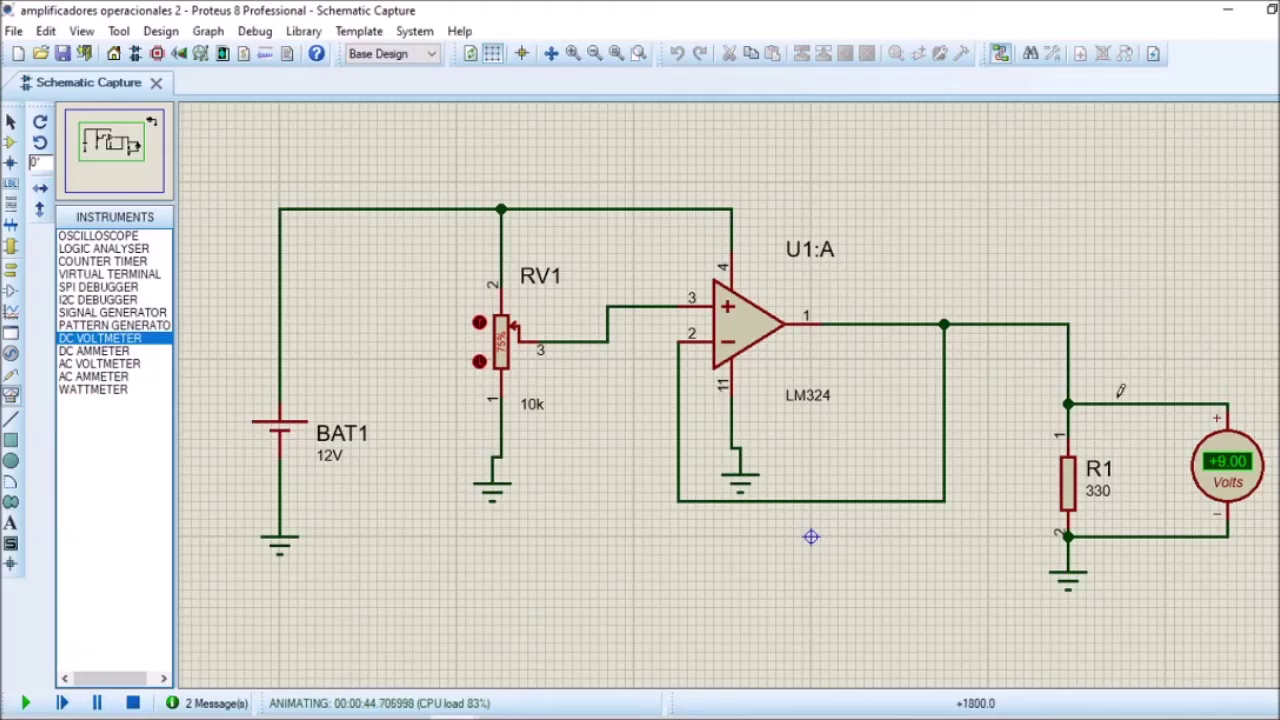
{"action": "left_click_drag", "start_coordinate": [1120, 391], "coordinate": [763, 384]}
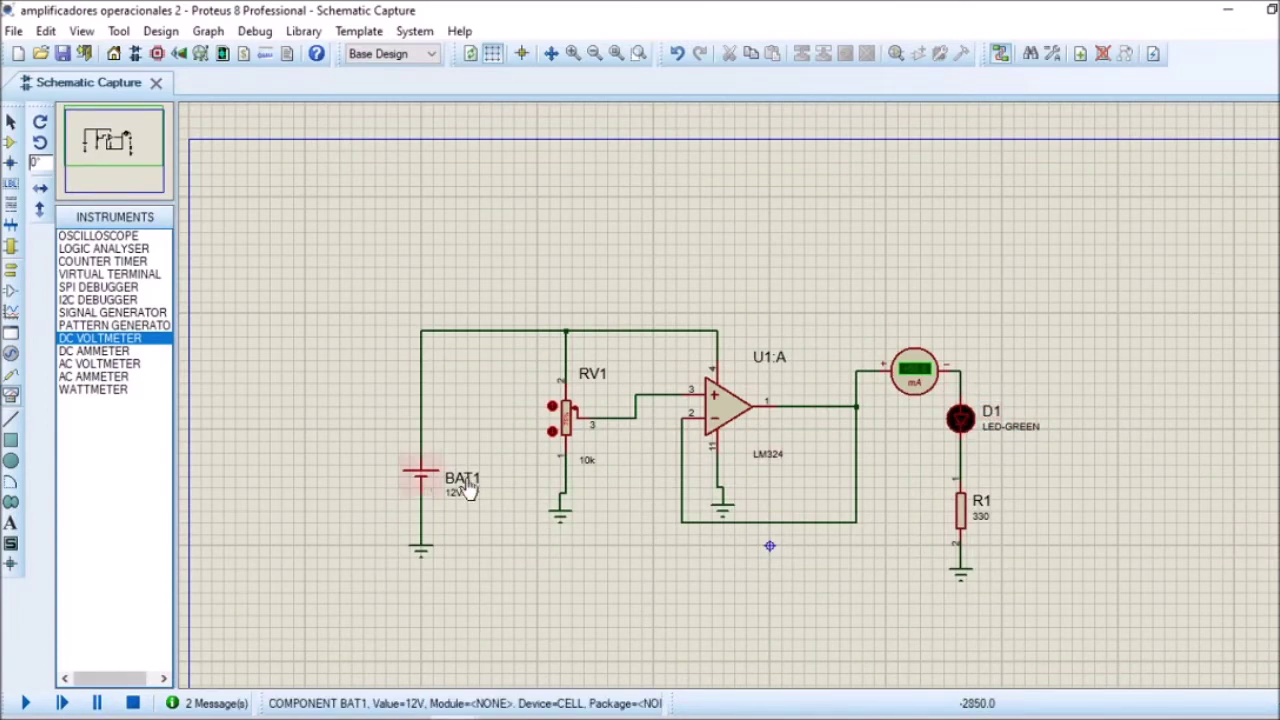
{"action": "scroll", "coordinate": [566, 425], "scroll_direction": "up", "scroll_amount": 1}
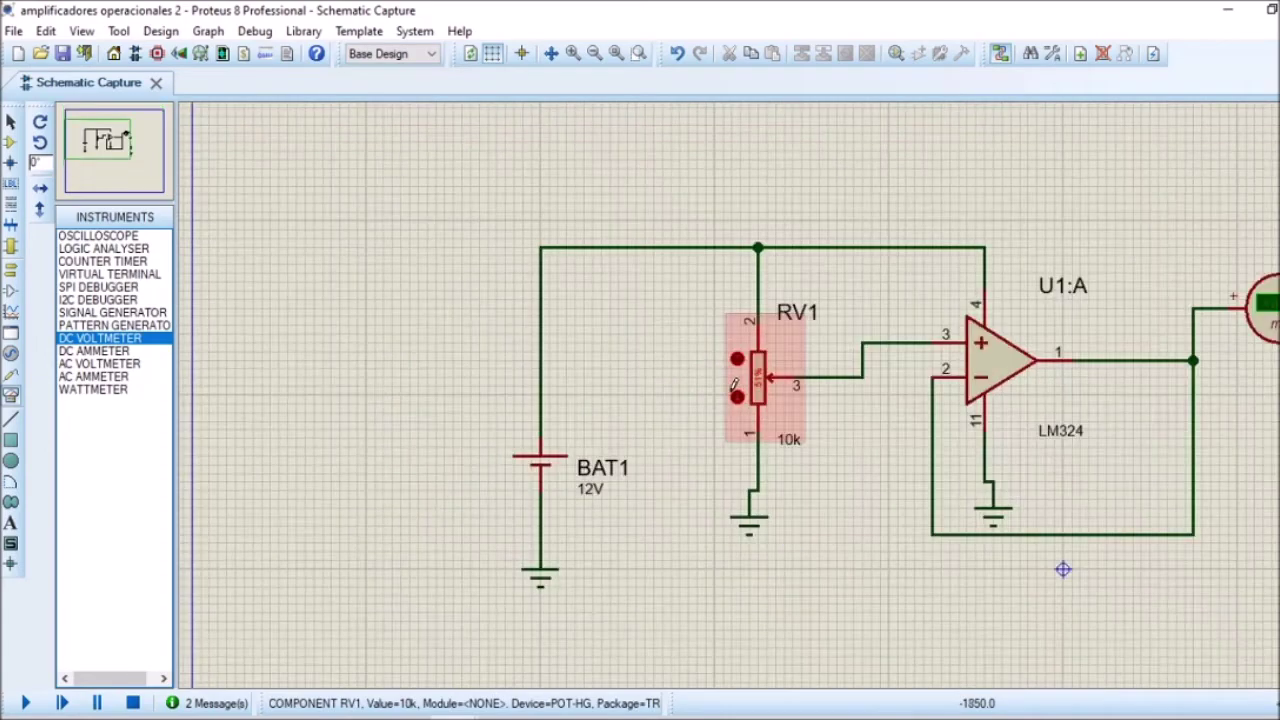
{"action": "left_click", "coordinate": [738, 398]}
{"action": "left_click", "coordinate": [25, 703]}
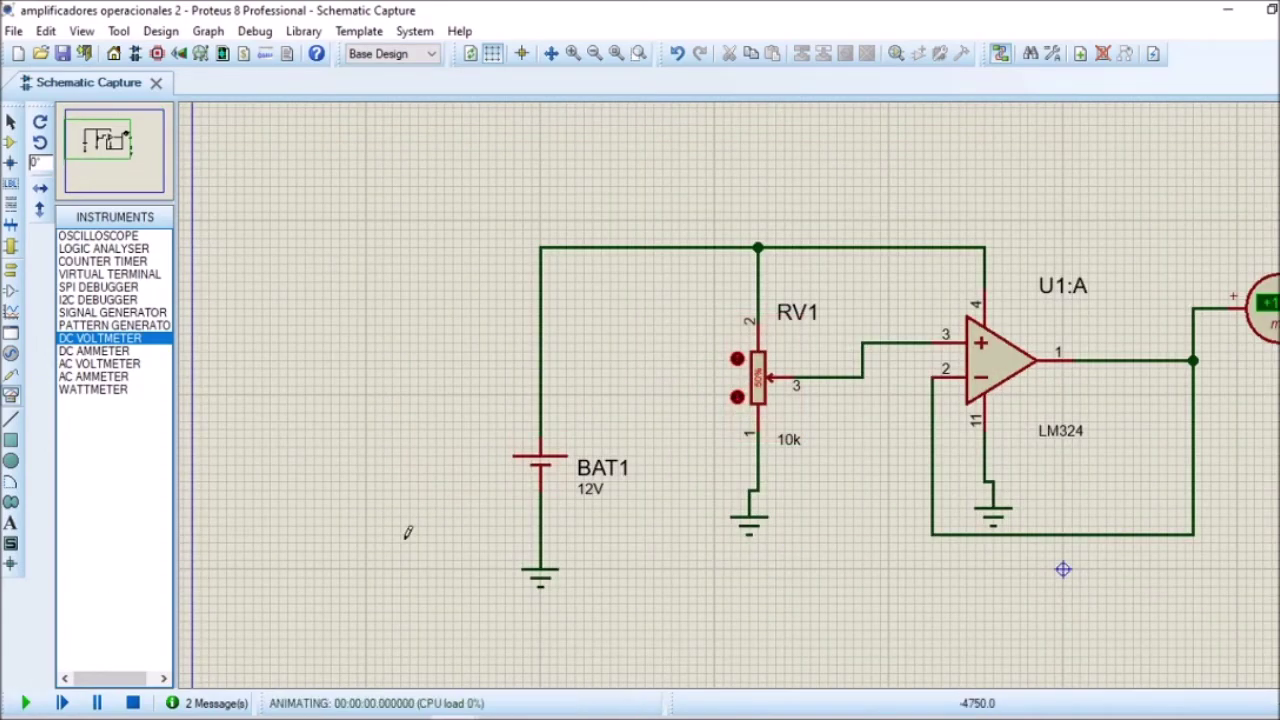
{"action": "key", "text": "F5"}
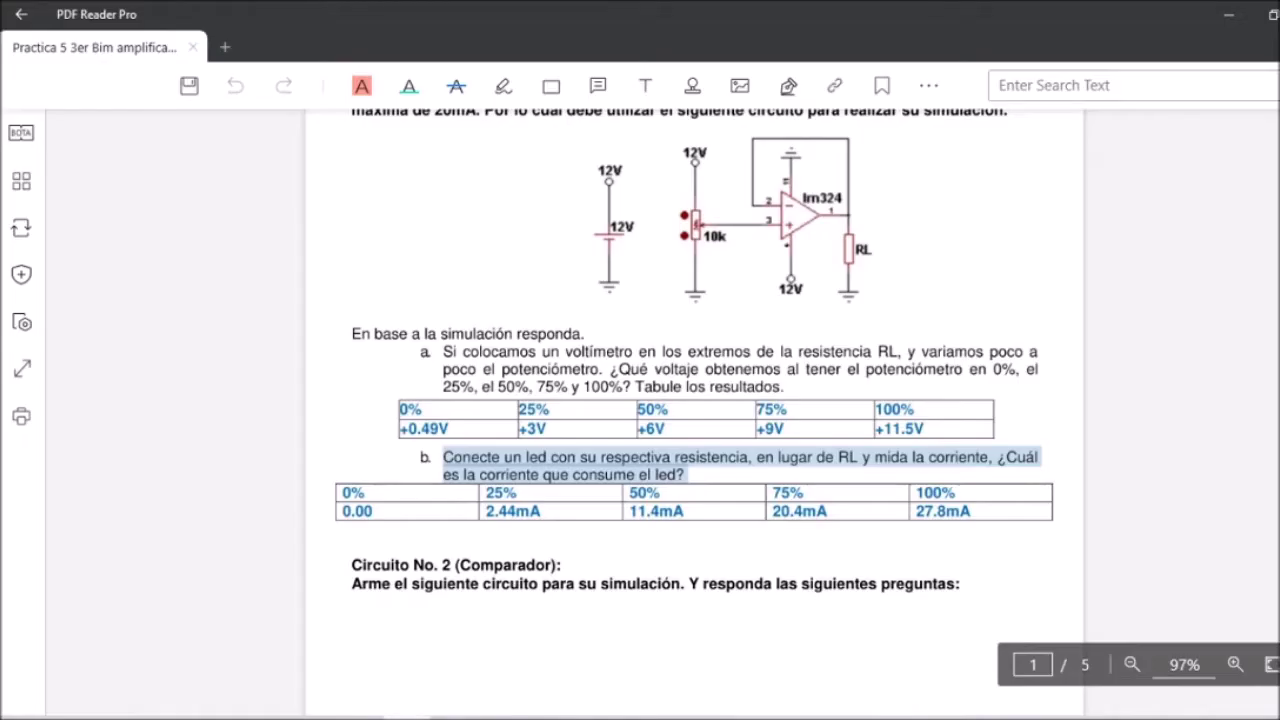
- Check the LED current listed for 50% in question b's table in the PDF
{"action": "left_click", "coordinate": [631, 512]}
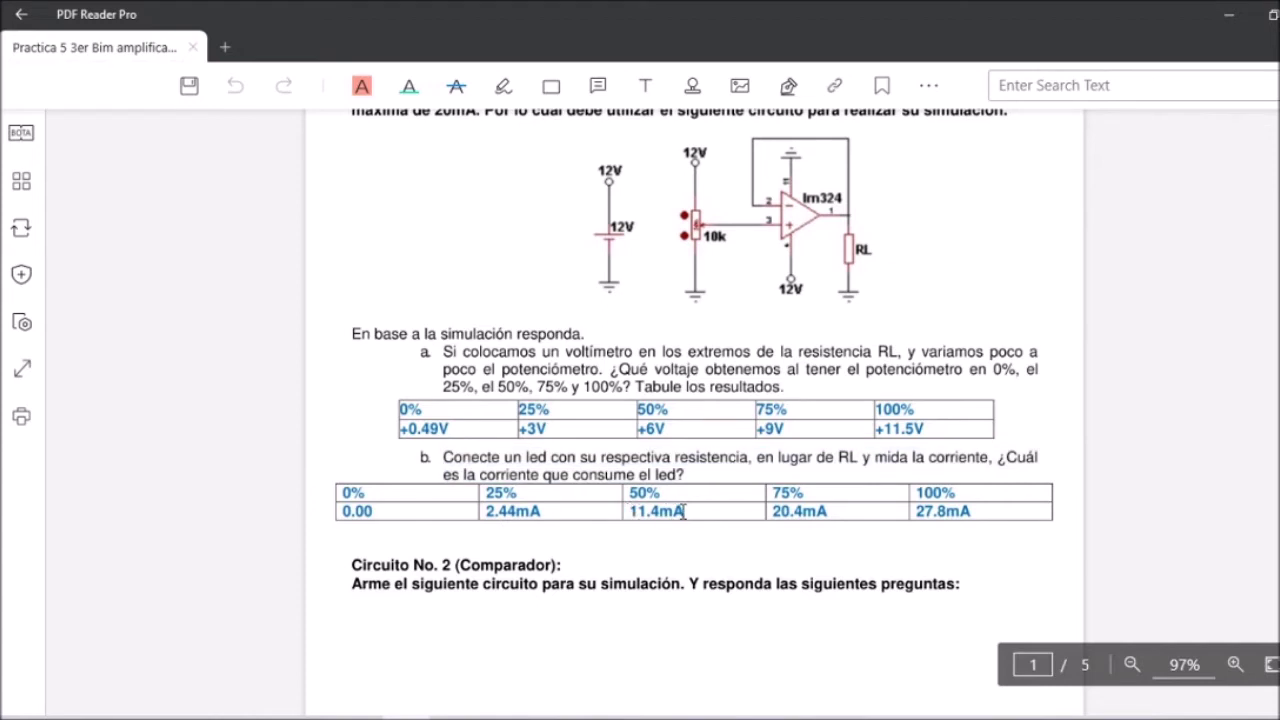
{"action": "left_click_drag", "start_coordinate": [698, 512], "coordinate": [653, 515]}
{"action": "left_click", "coordinate": [669, 516]}
- Switch to Proteus, set potentiometer RV1 to 25%, and inspect the ammeter and LED D1 up close
{"action": "mouse_move", "coordinate": [455, 718]}
{"action": "left_click", "coordinate": [395, 652]}
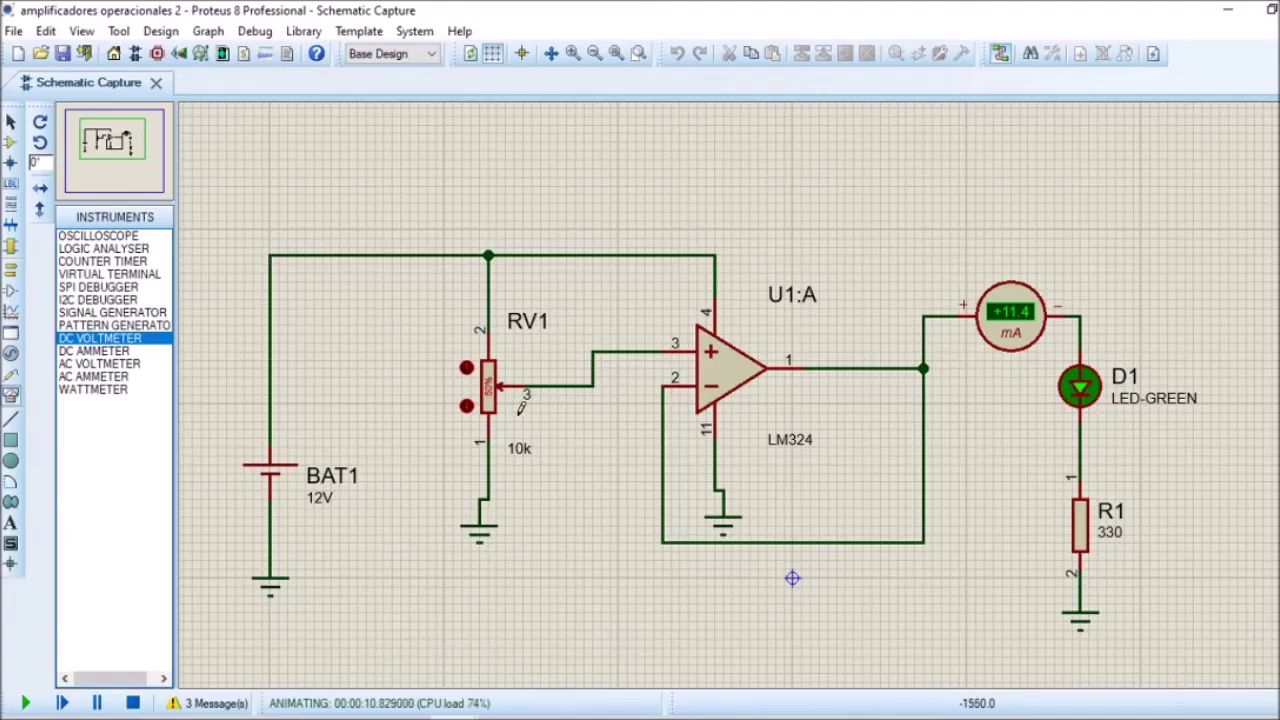
{"action": "left_click", "coordinate": [466, 406]}
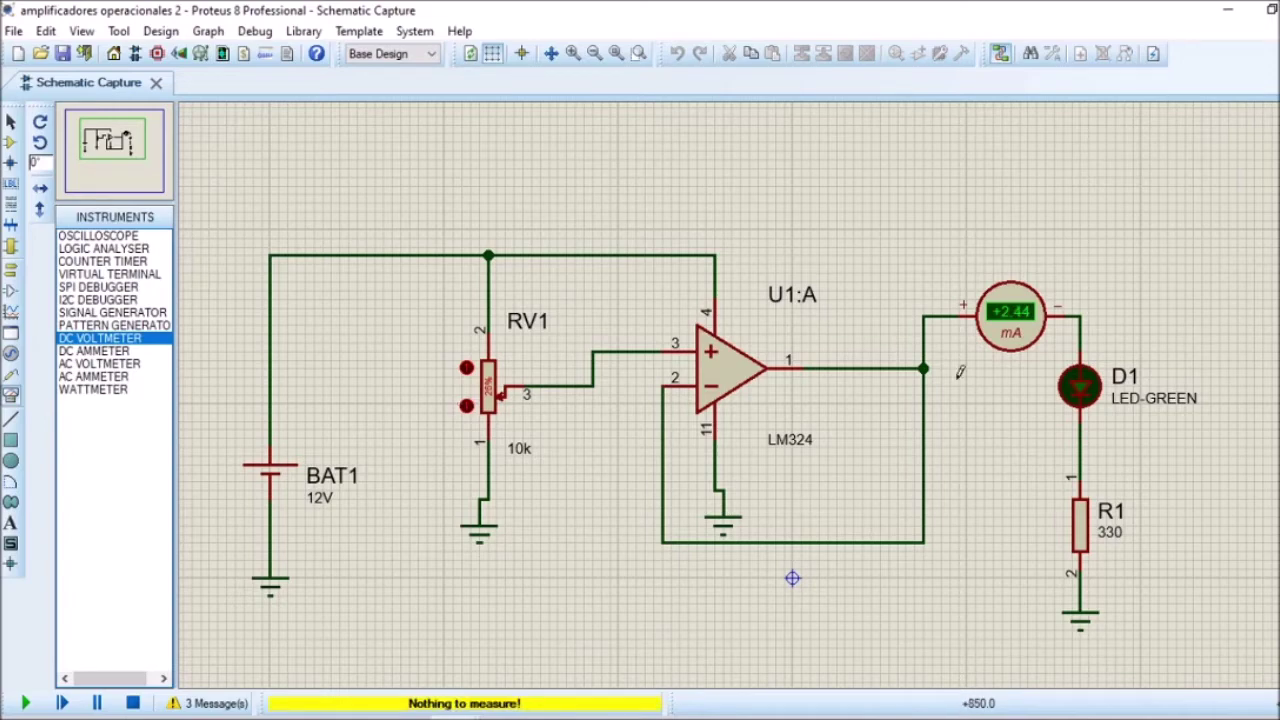
{"action": "scroll", "coordinate": [1100, 415], "scroll_direction": "up", "scroll_amount": 1}
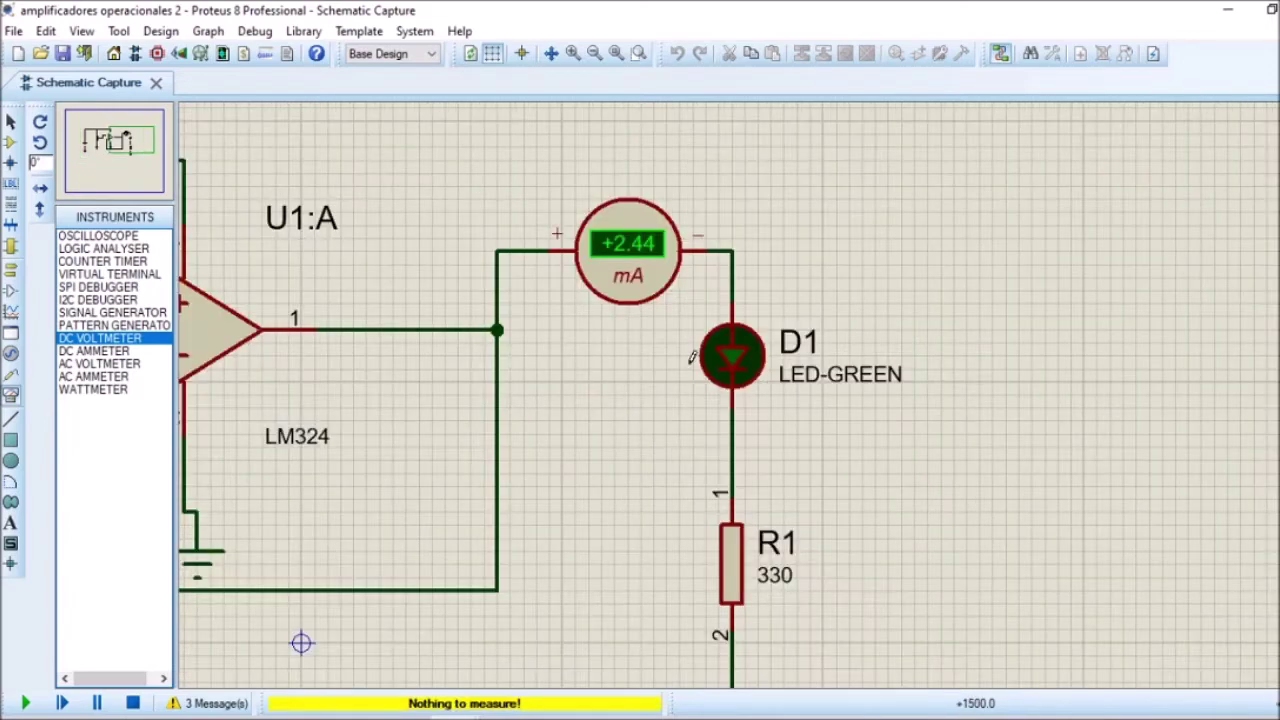
{"action": "scroll", "coordinate": [690, 357], "scroll_direction": "down", "scroll_amount": 2}
{"action": "scroll", "coordinate": [666, 334], "scroll_direction": "down", "scroll_amount": 2}
{"action": "scroll", "coordinate": [755, 370], "scroll_direction": "up", "scroll_amount": 2}
{"action": "scroll", "coordinate": [563, 346], "scroll_direction": "down", "scroll_amount": 2}
{"action": "scroll", "coordinate": [760, 400], "scroll_direction": "up", "scroll_amount": 1}
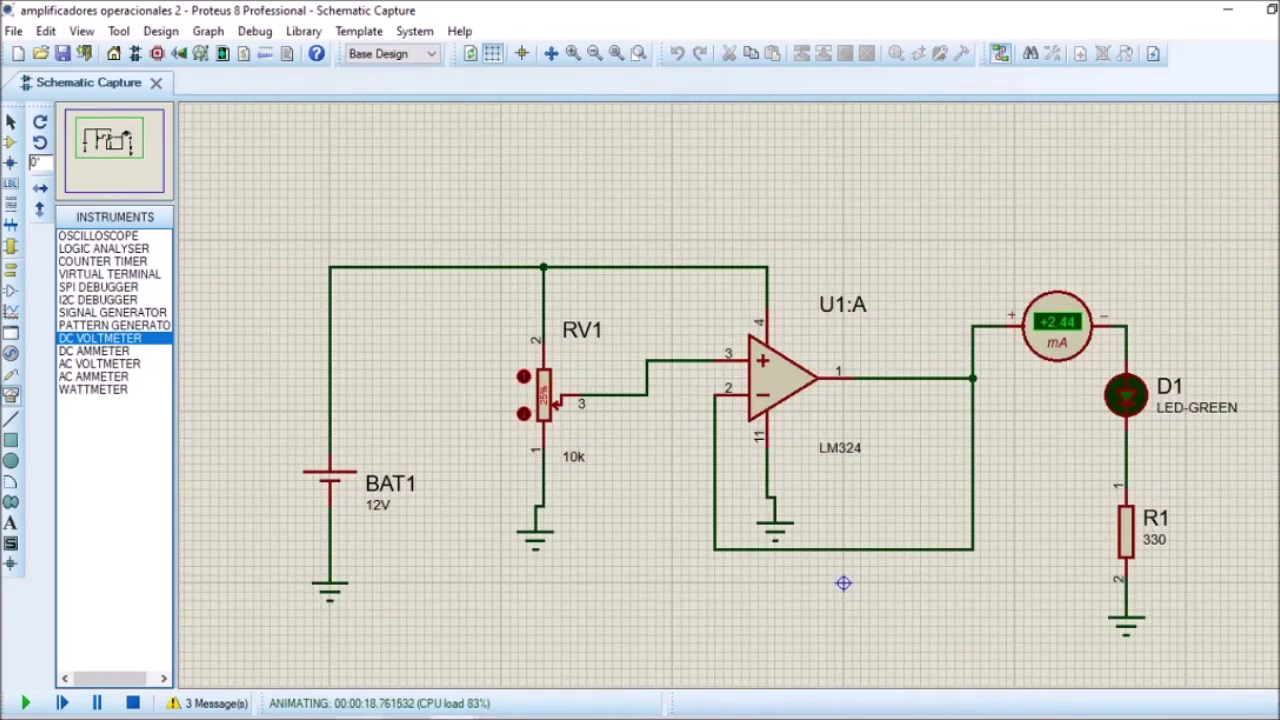
- Set potentiometer RV1 to 75% in the Proteus simulation and compare the LED current with the PDF table
{"action": "key", "text": "alt+Tab"}
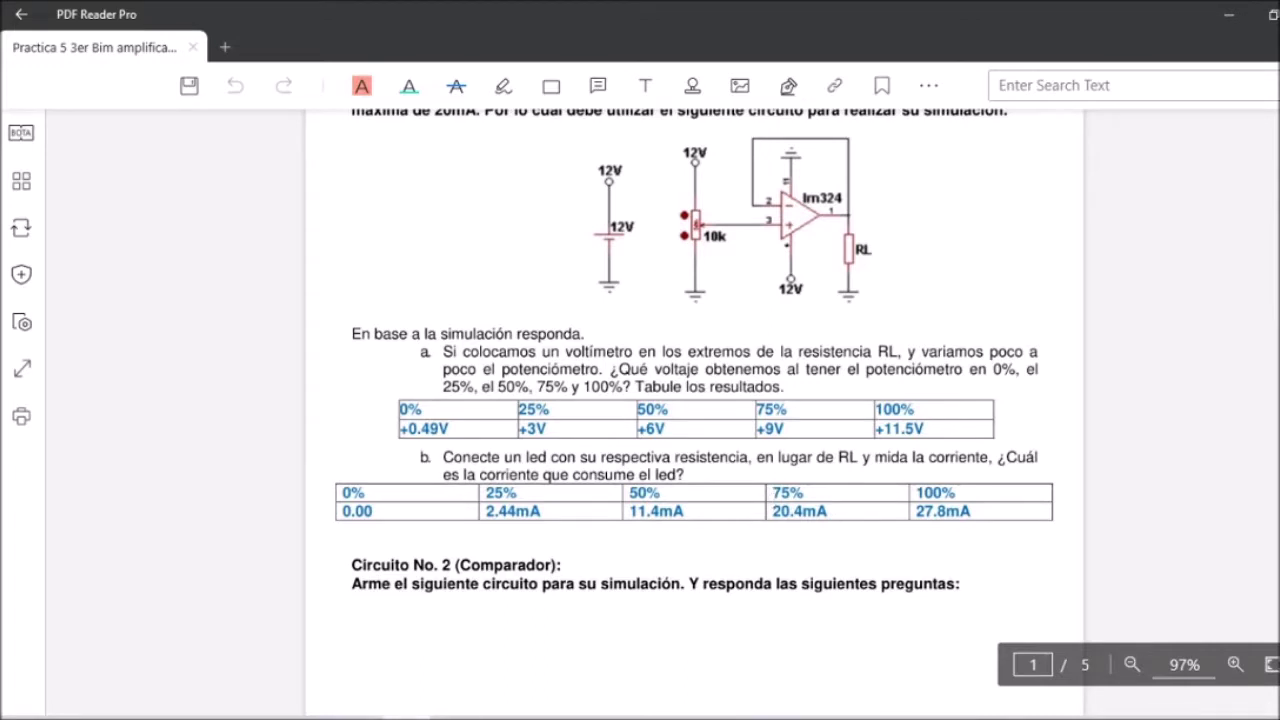
{"action": "mouse_move", "coordinate": [457, 717]}
{"action": "left_click", "coordinate": [395, 655]}
{"action": "left_click", "coordinate": [547, 388]}
{"action": "left_click_drag", "start_coordinate": [547, 384], "coordinate": [547, 380]}
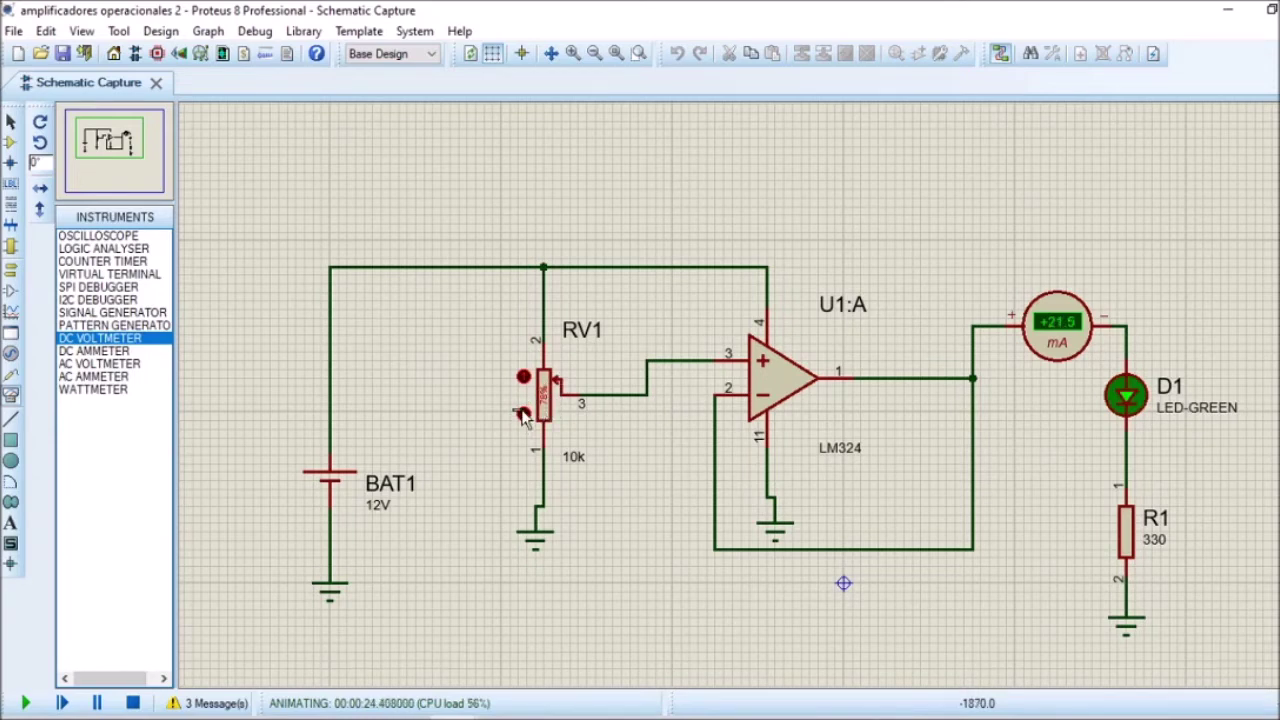
{"action": "left_click", "coordinate": [522, 415]}
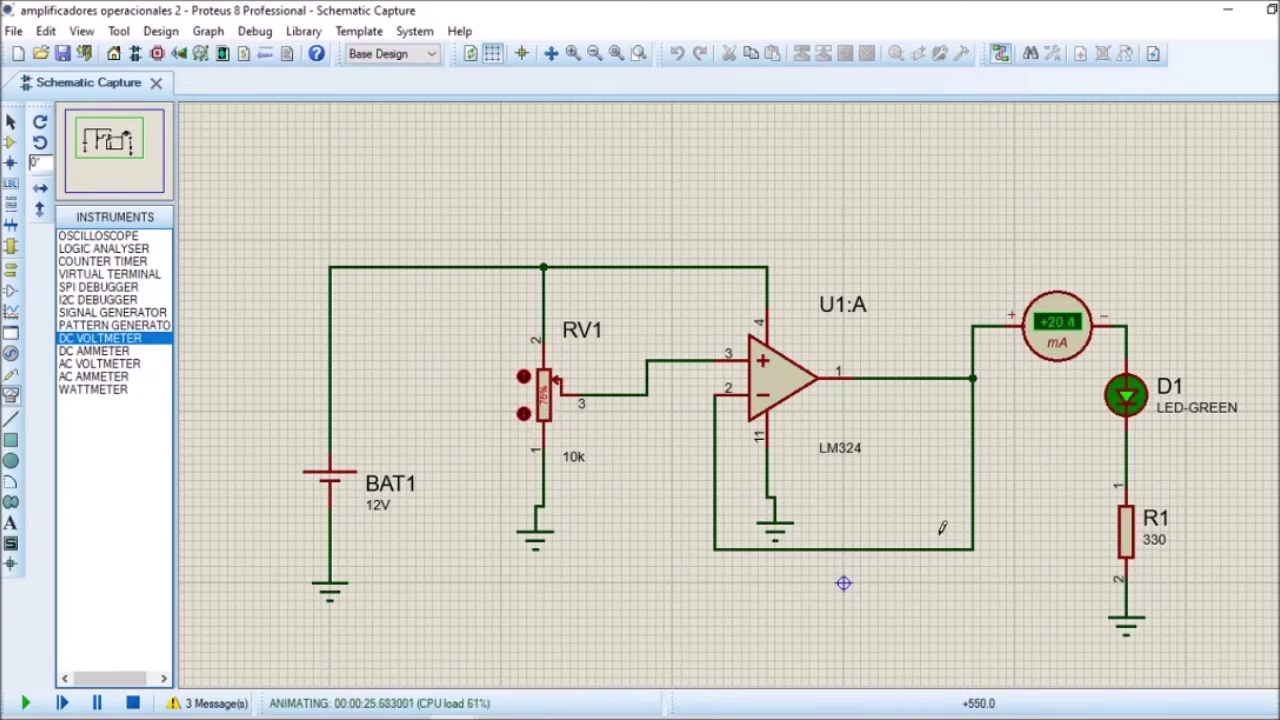
{"action": "left_click", "coordinate": [412, 718]}
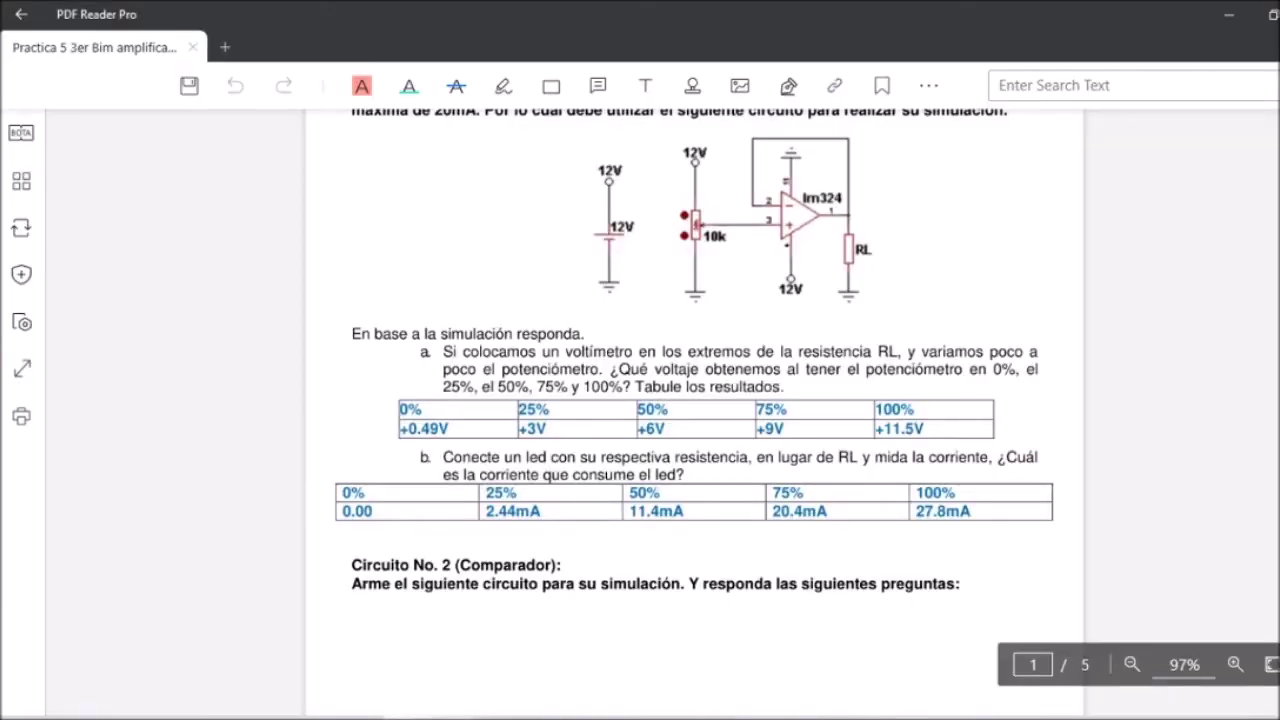
- Read the Circuito No. 2 (Comparador) heading, assembly instructions and circuit diagram in the PDF
{"action": "mouse_move", "coordinate": [412, 716]}
{"action": "left_click", "coordinate": [392, 660]}
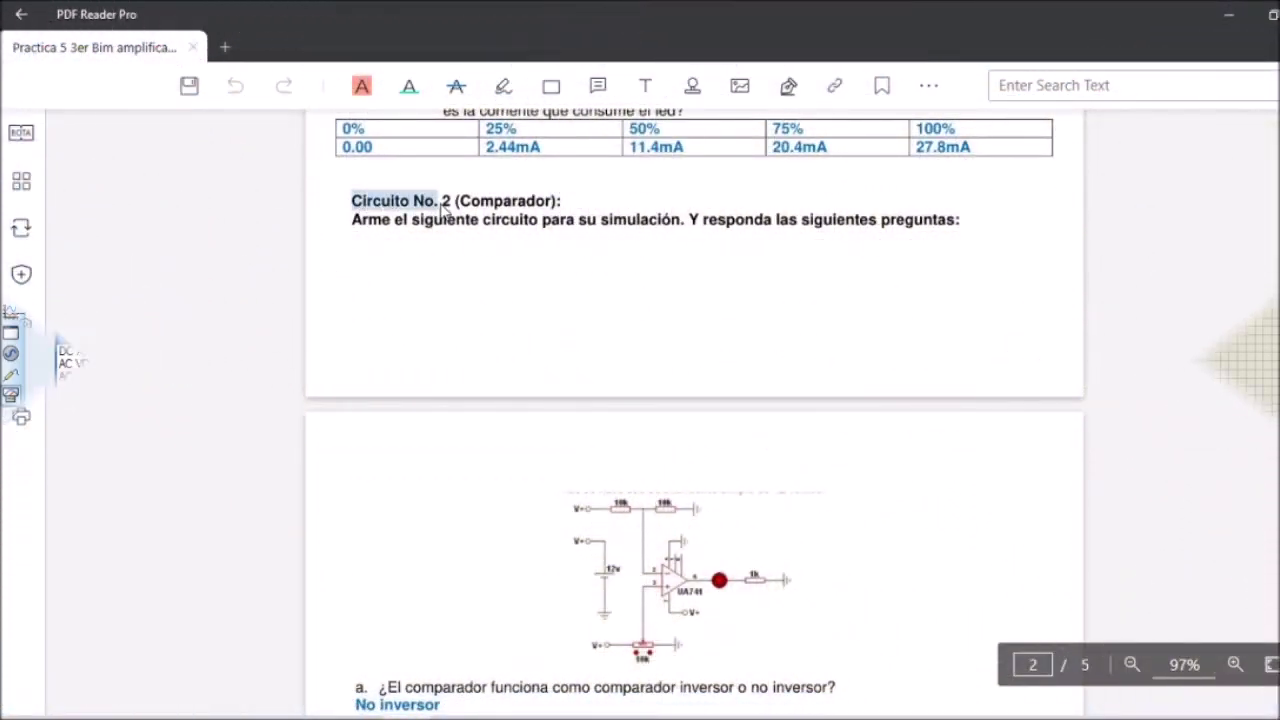
{"action": "left_click_drag", "start_coordinate": [441, 208], "coordinate": [546, 202]}
{"action": "left_click", "coordinate": [356, 228]}
{"action": "left_click_drag", "start_coordinate": [356, 228], "coordinate": [775, 222]}
{"action": "scroll", "coordinate": [835, 325], "scroll_direction": "down", "scroll_amount": 3}
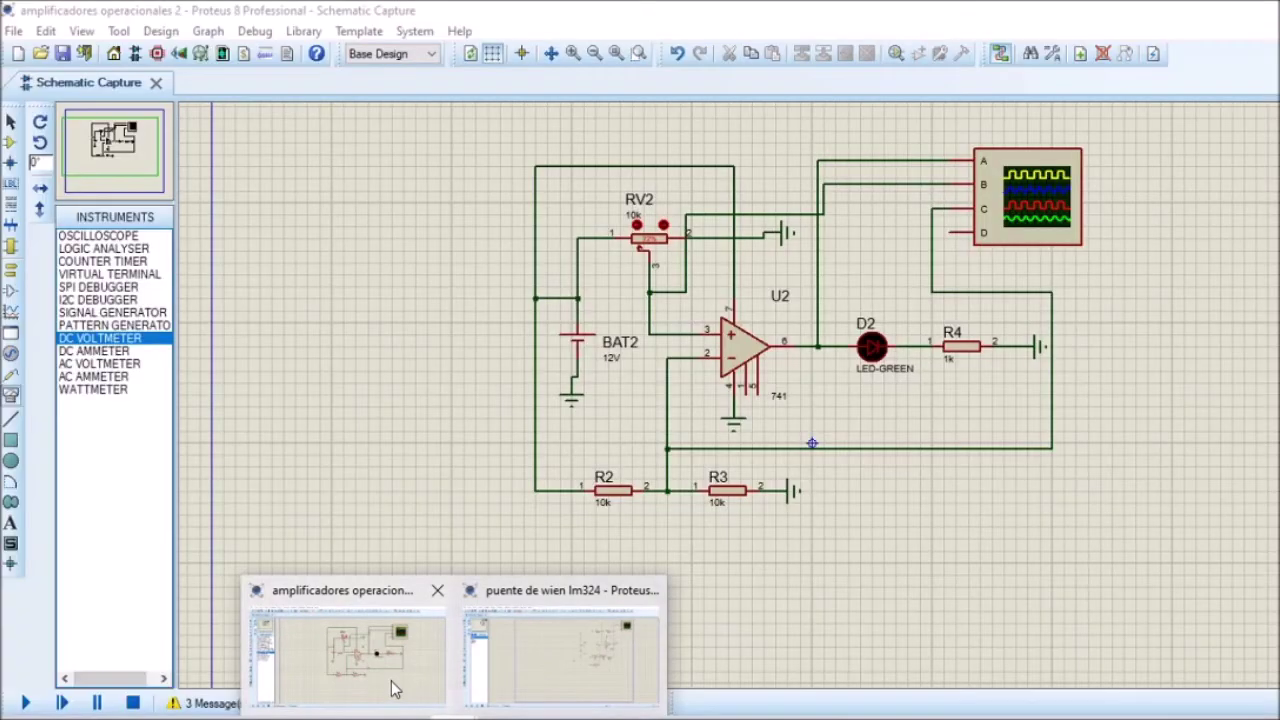
- Switch to the amplificadores operacionales 2 project in Proteus and inspect the comparator circuit around op-amp U2
{"action": "left_click", "coordinate": [395, 685]}
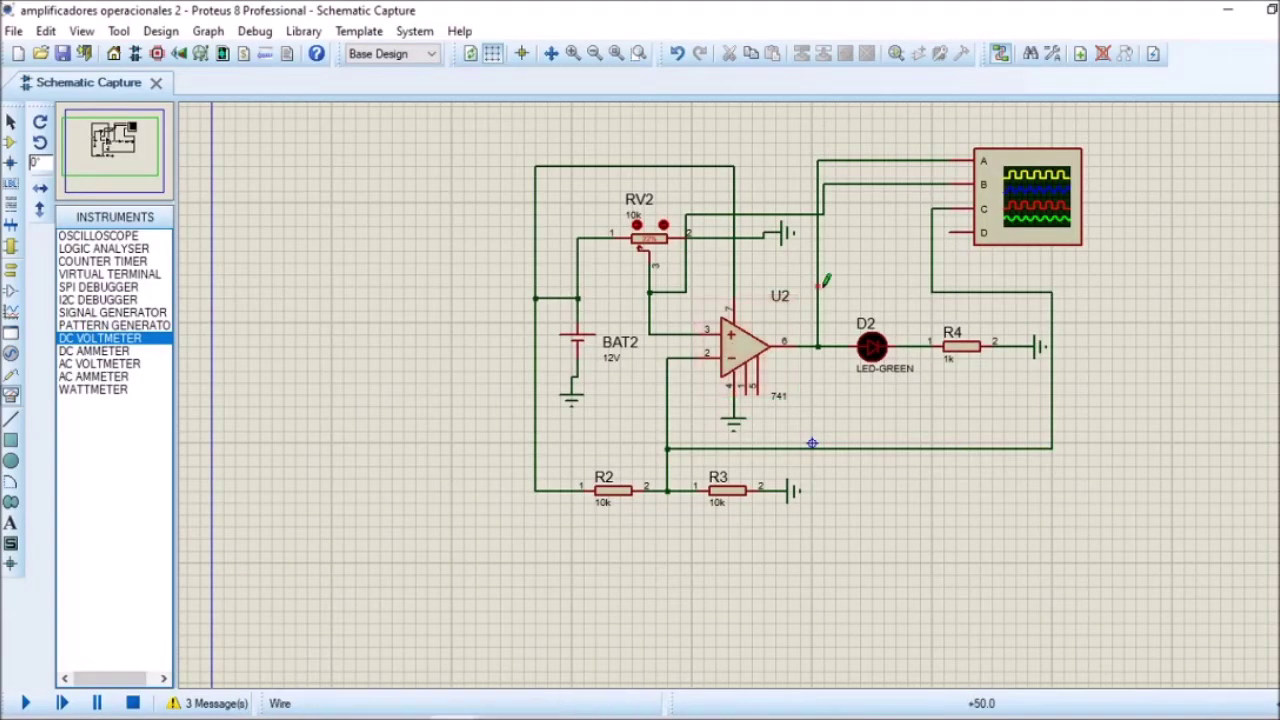
{"action": "scroll", "coordinate": [779, 306], "scroll_direction": "up", "scroll_amount": 1}
{"action": "scroll", "coordinate": [757, 386], "scroll_direction": "down", "scroll_amount": 1}
{"action": "scroll", "coordinate": [760, 390], "scroll_direction": "up", "scroll_amount": 1}
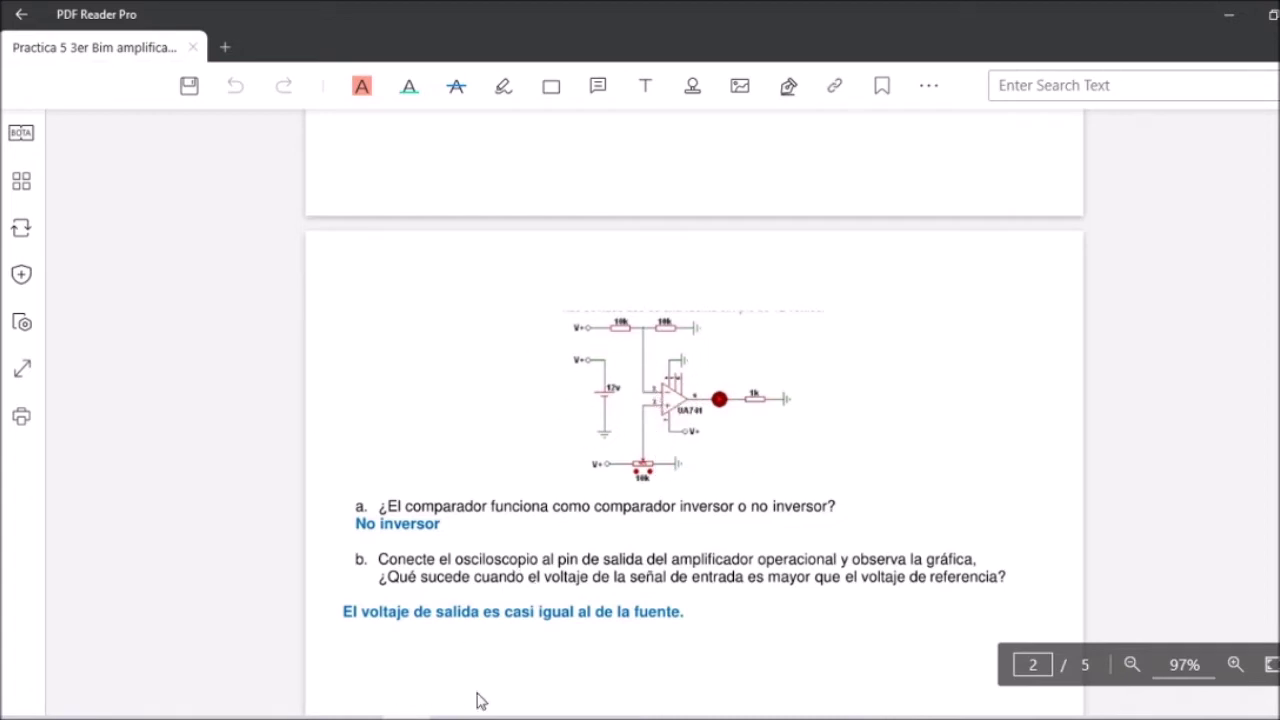
- Return from the PDF to the comparator schematic in Proteus and start its simulation
{"action": "mouse_move", "coordinate": [457, 718]}
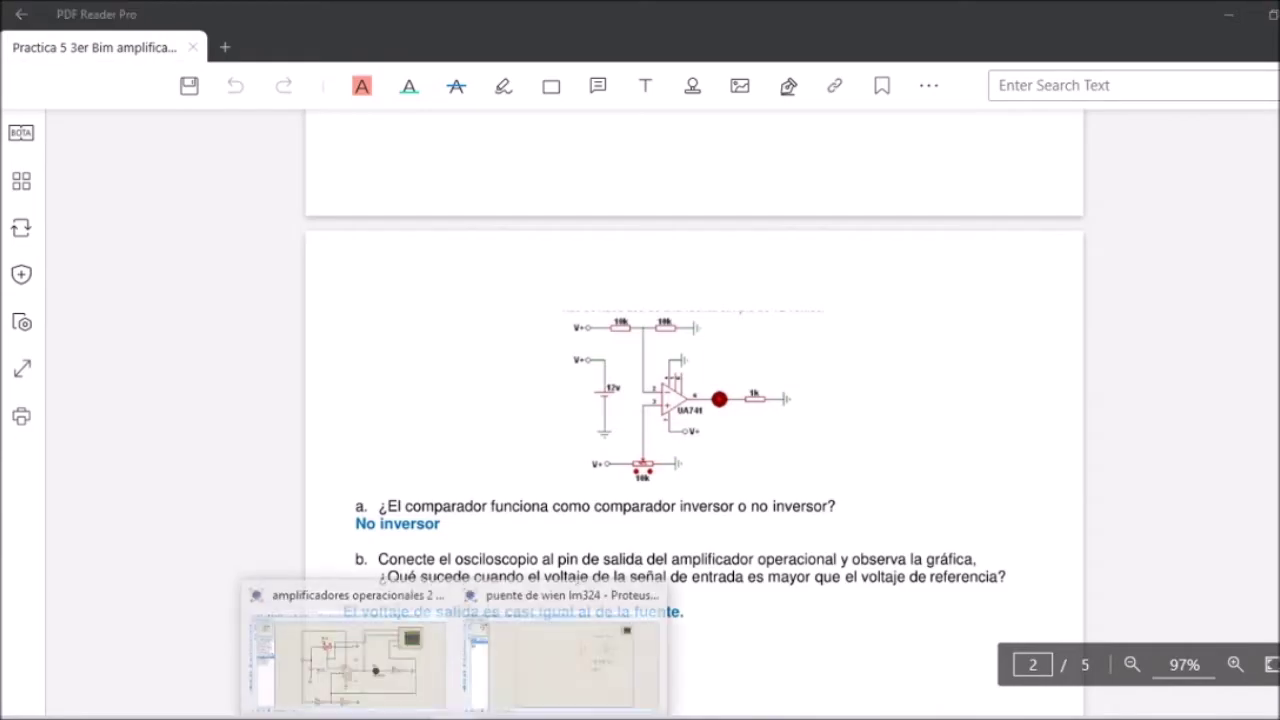
{"action": "left_click", "coordinate": [620, 610]}
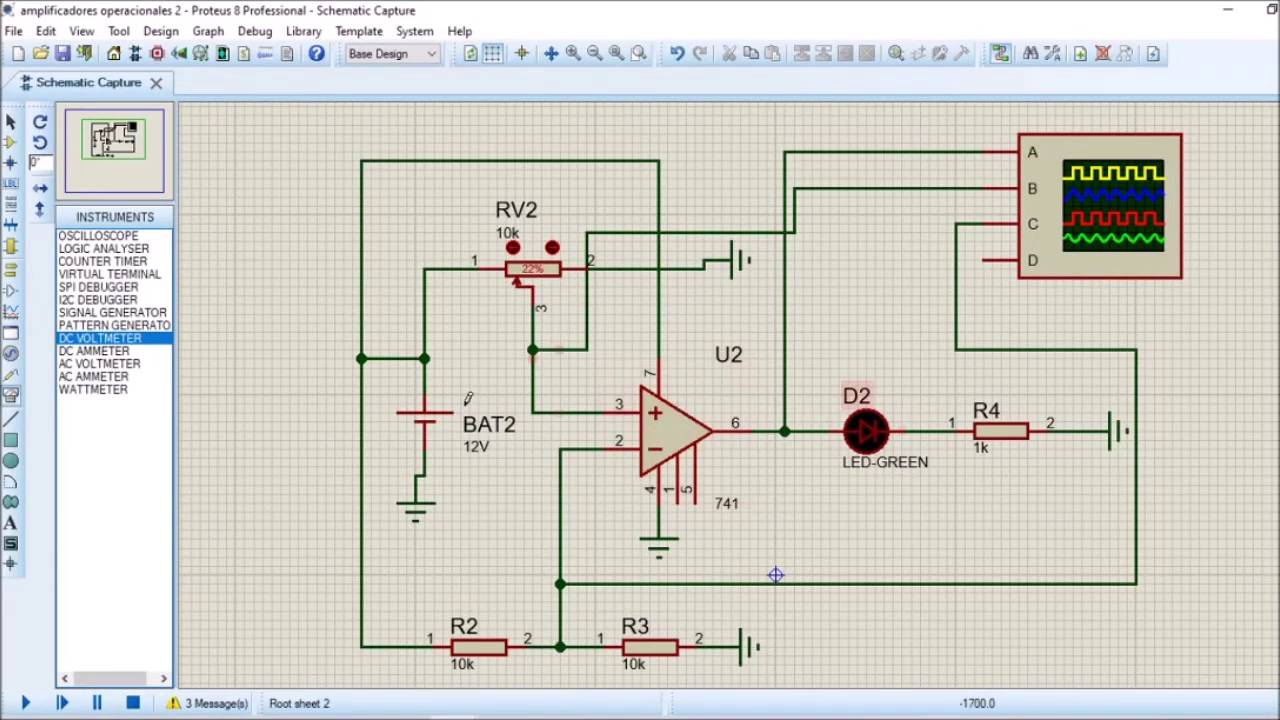
{"action": "left_click", "coordinate": [14, 704]}
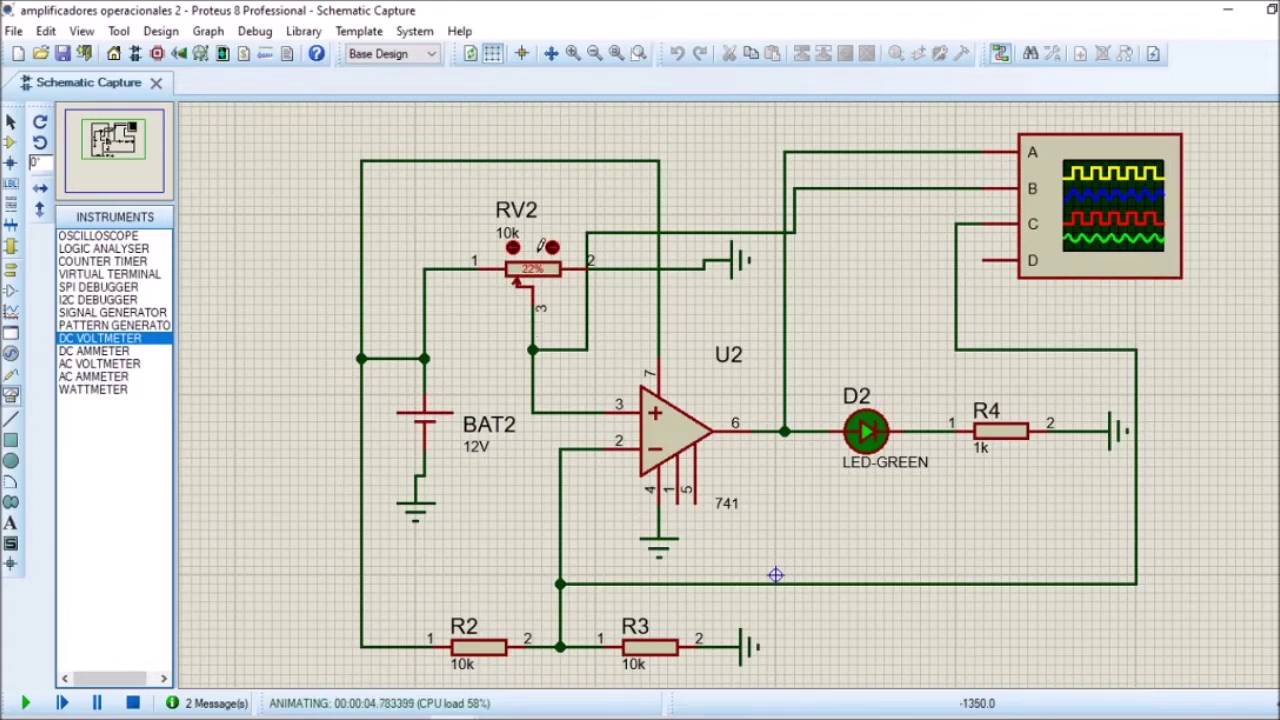
- Switch to the PDF and read question a about the comparator type, together with its answer
{"action": "key", "text": "alt+Tab"}
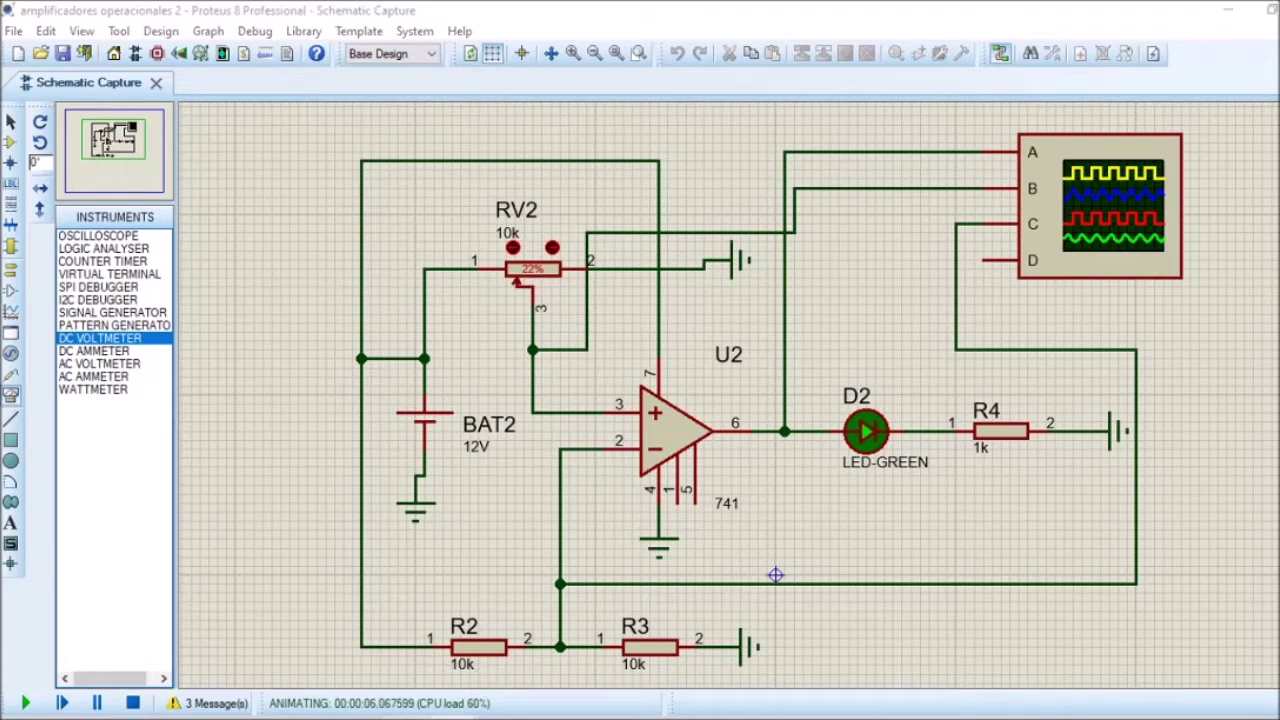
{"action": "left_click_drag", "start_coordinate": [390, 514], "coordinate": [718, 528]}
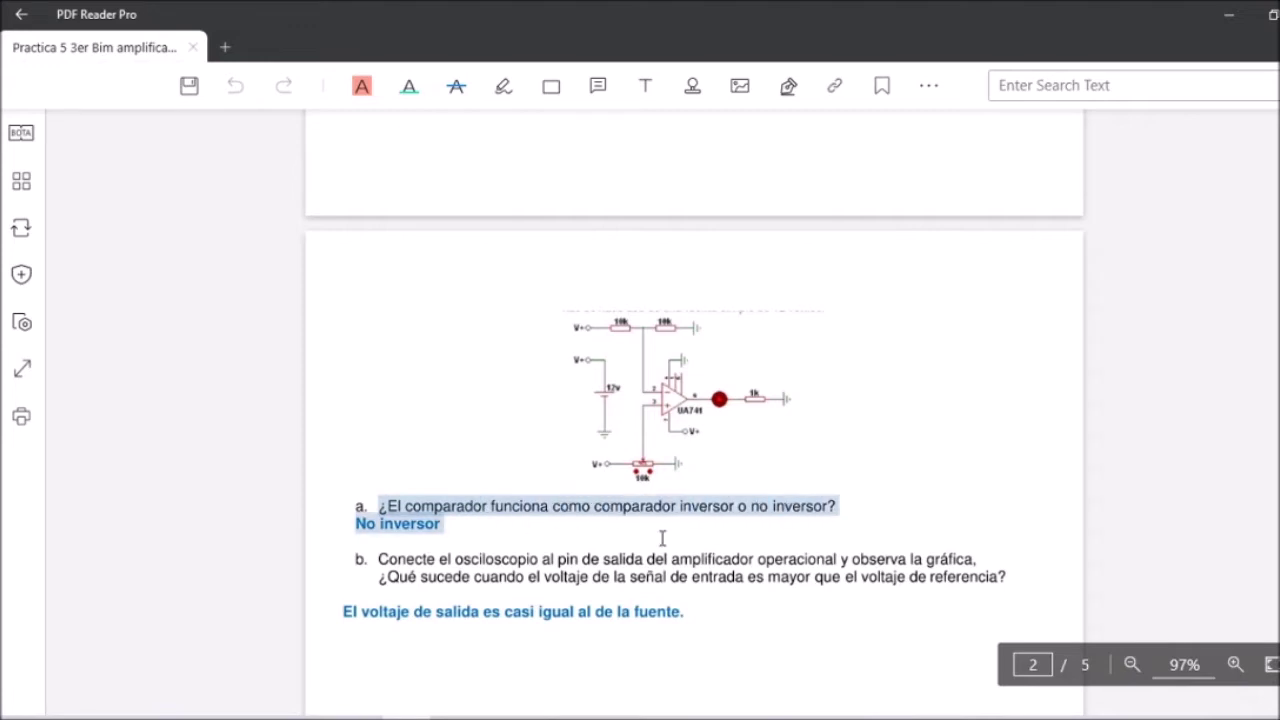
{"action": "left_click", "coordinate": [487, 539]}
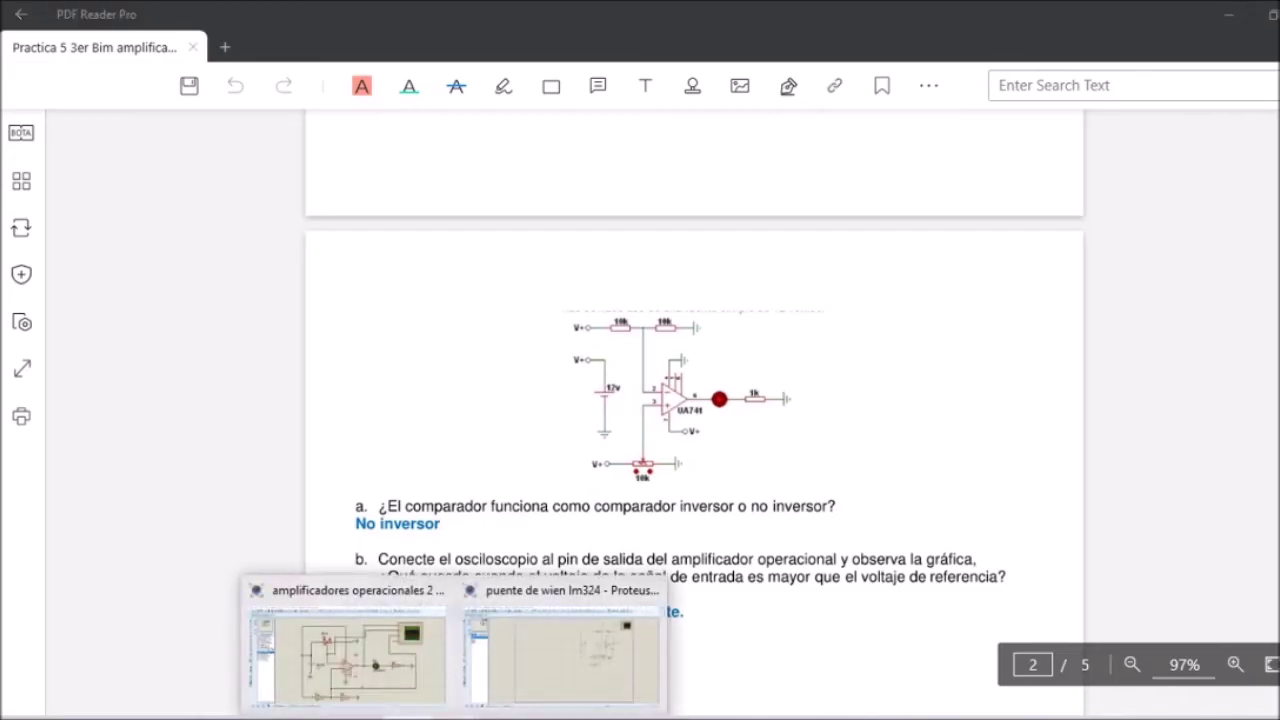
- Switch back to the running comparator simulation in Proteus and inspect potentiometer RV2 and its connection to U2 up close
{"action": "left_click", "coordinate": [380, 640]}
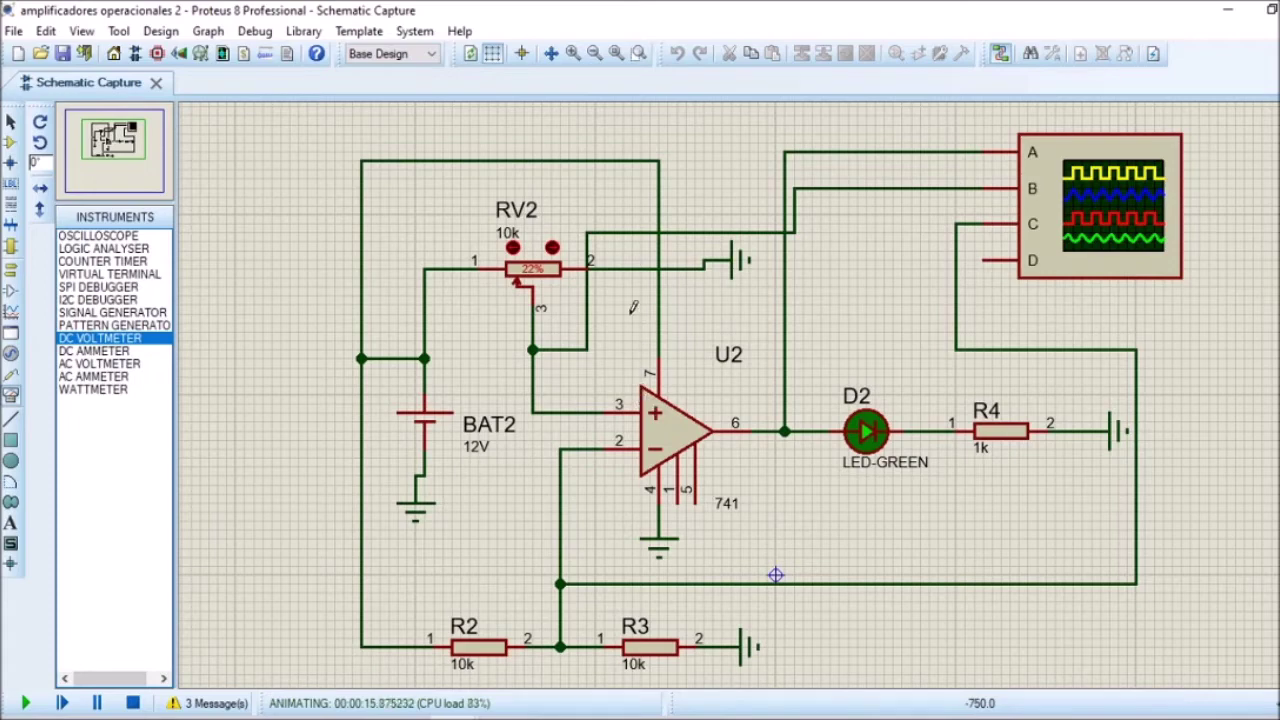
{"action": "scroll", "coordinate": [551, 280], "scroll_direction": "up", "scroll_amount": 1}
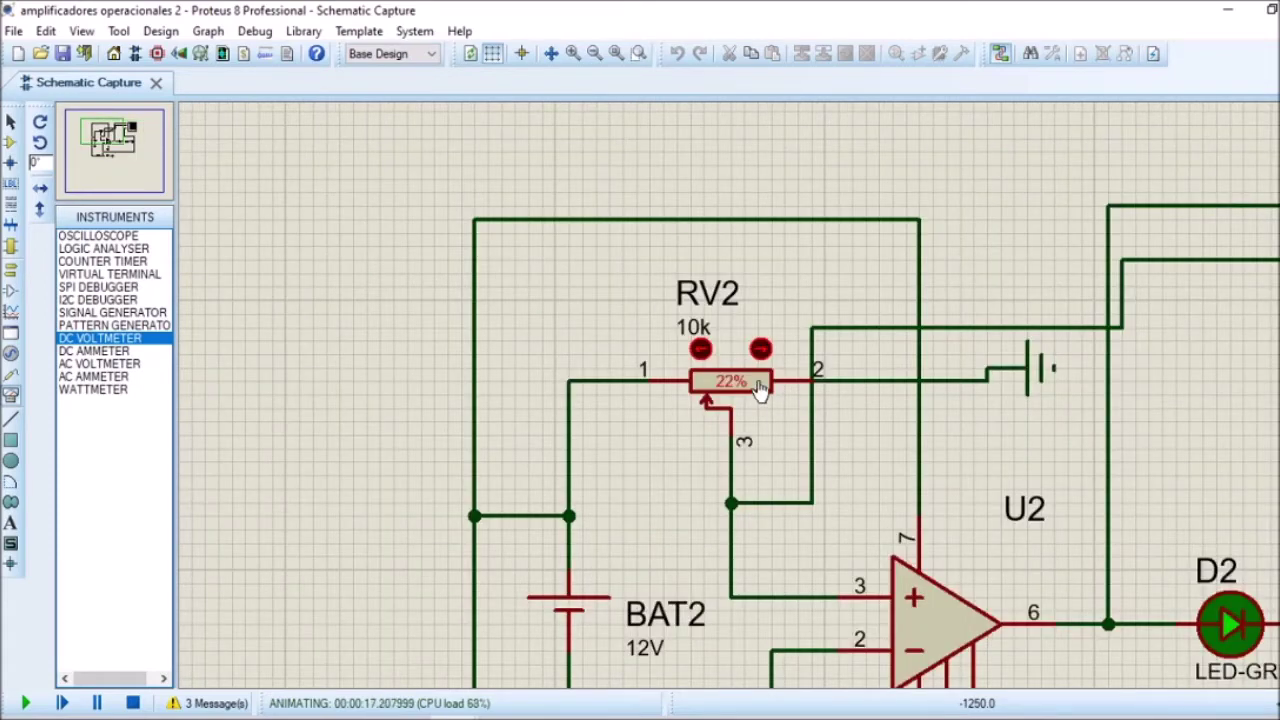
{"action": "scroll", "coordinate": [760, 390], "scroll_direction": "down", "scroll_amount": 1}
{"action": "scroll", "coordinate": [761, 388], "scroll_direction": "up", "scroll_amount": 1}
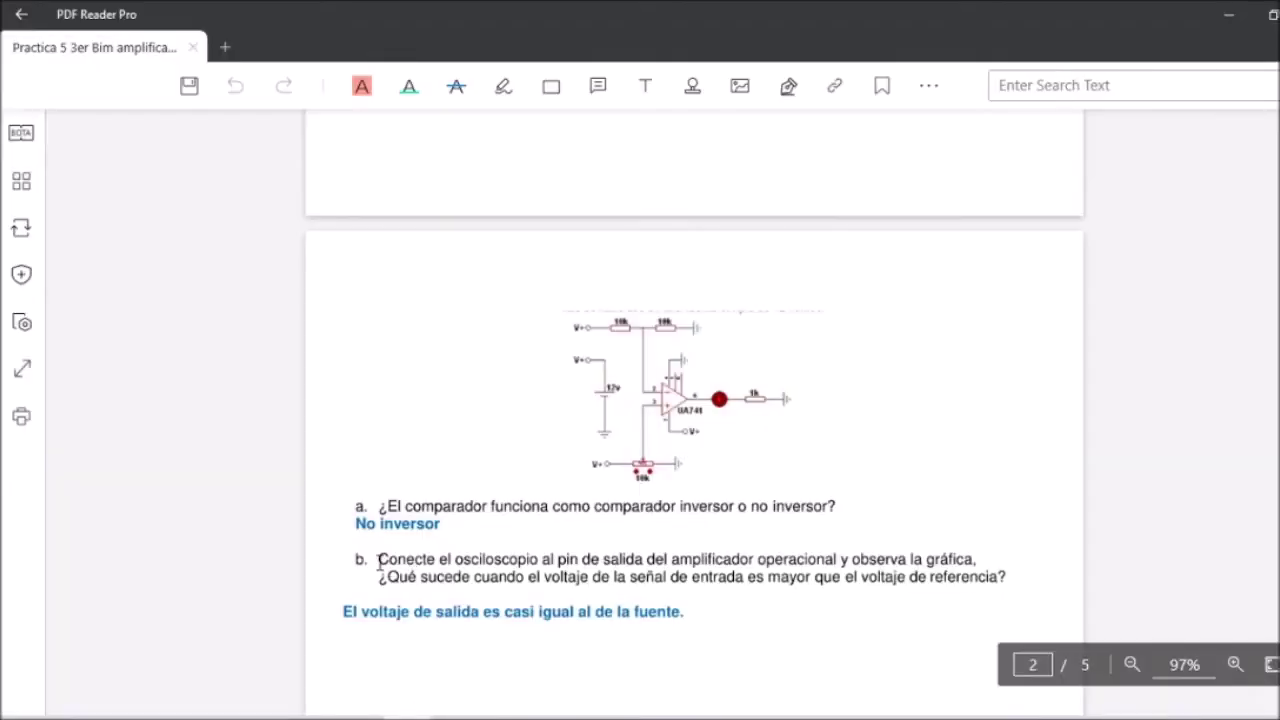
- Read Circuito No. 2's question b about input voltage exceeding the reference voltage, and its answer, in the PDF
{"action": "left_click_drag", "start_coordinate": [379, 562], "coordinate": [1012, 578]}
{"action": "scroll", "coordinate": [743, 594], "scroll_direction": "down", "scroll_amount": 5}
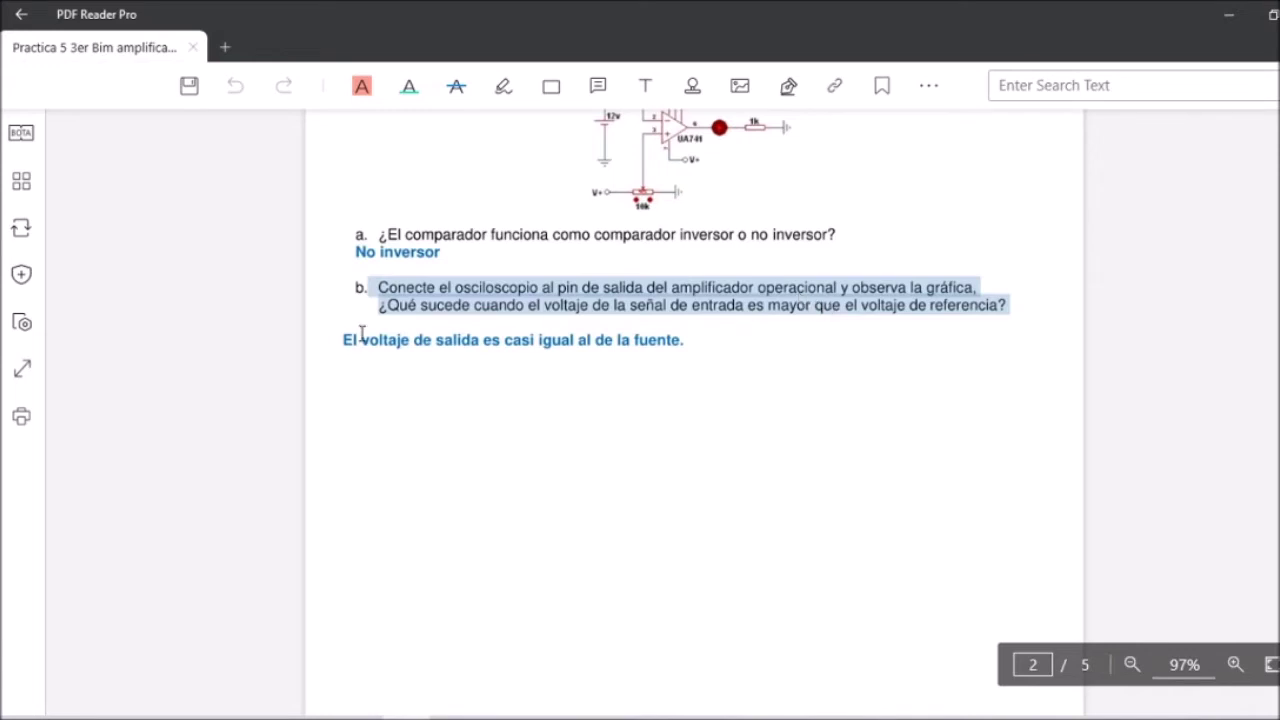
{"action": "left_click_drag", "start_coordinate": [344, 340], "coordinate": [689, 334]}
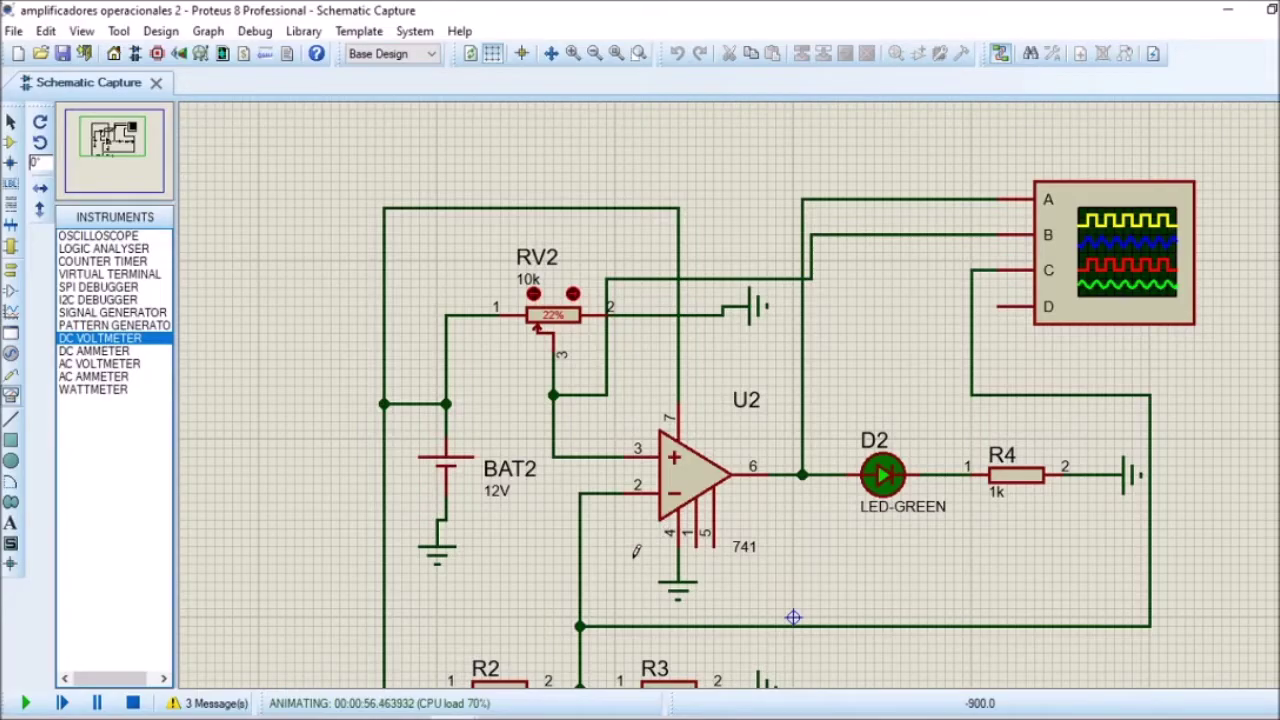
- Inspect U2's input wiring and the R2-R3 reference divider in the Proteus comparator simulation
{"action": "scroll", "coordinate": [635, 535], "scroll_direction": "down", "scroll_amount": 1}
{"action": "scroll", "coordinate": [663, 517], "scroll_direction": "up", "scroll_amount": 1}
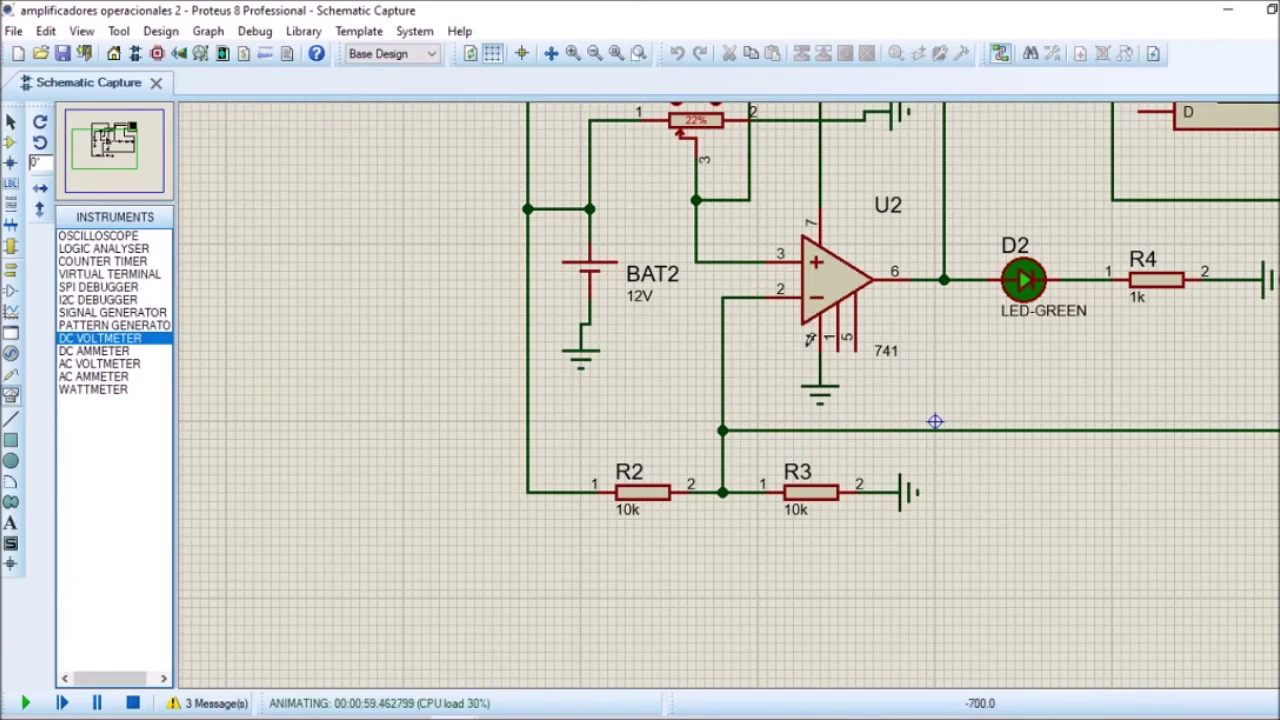
{"action": "scroll", "coordinate": [758, 396], "scroll_direction": "down", "scroll_amount": 1}
{"action": "scroll", "coordinate": [817, 280], "scroll_direction": "up", "scroll_amount": 1}
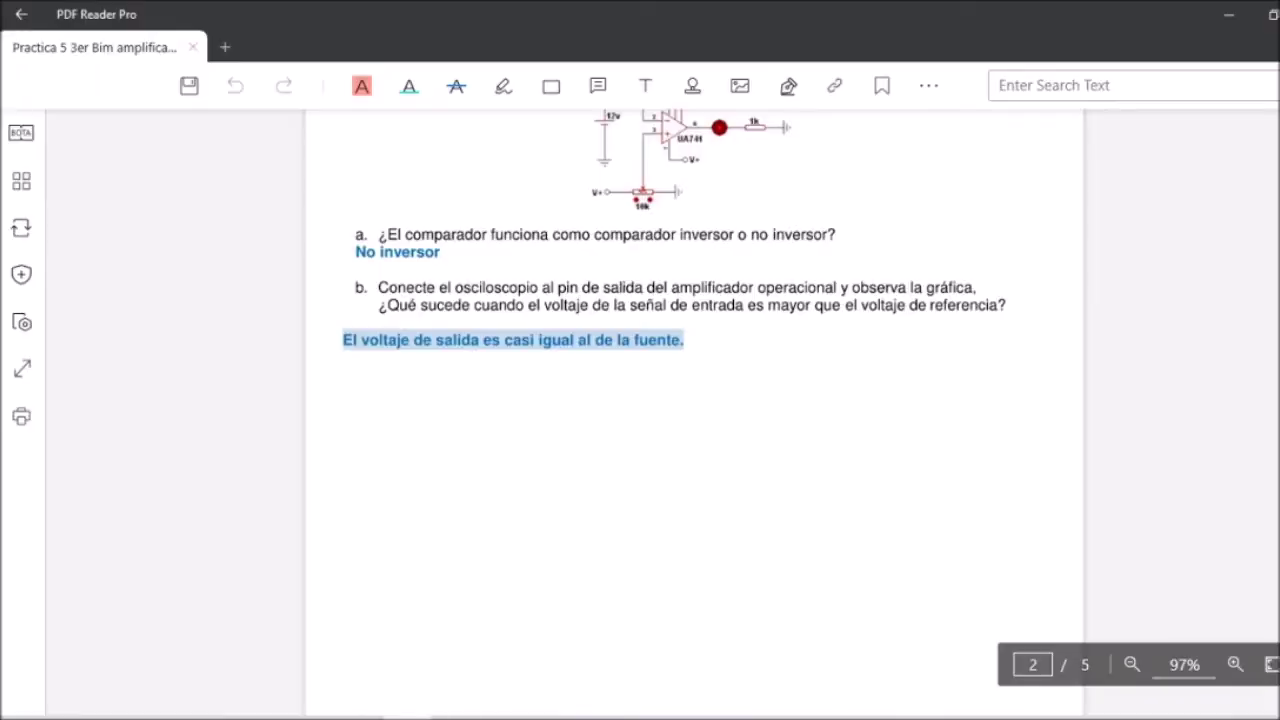
- Reread question b about the oscilloscope graph in the PDF, and return to the comparator simulation in Proteus
{"action": "left_click_drag", "start_coordinate": [435, 314], "coordinate": [758, 349]}
{"action": "mouse_move", "coordinate": [457, 715]}
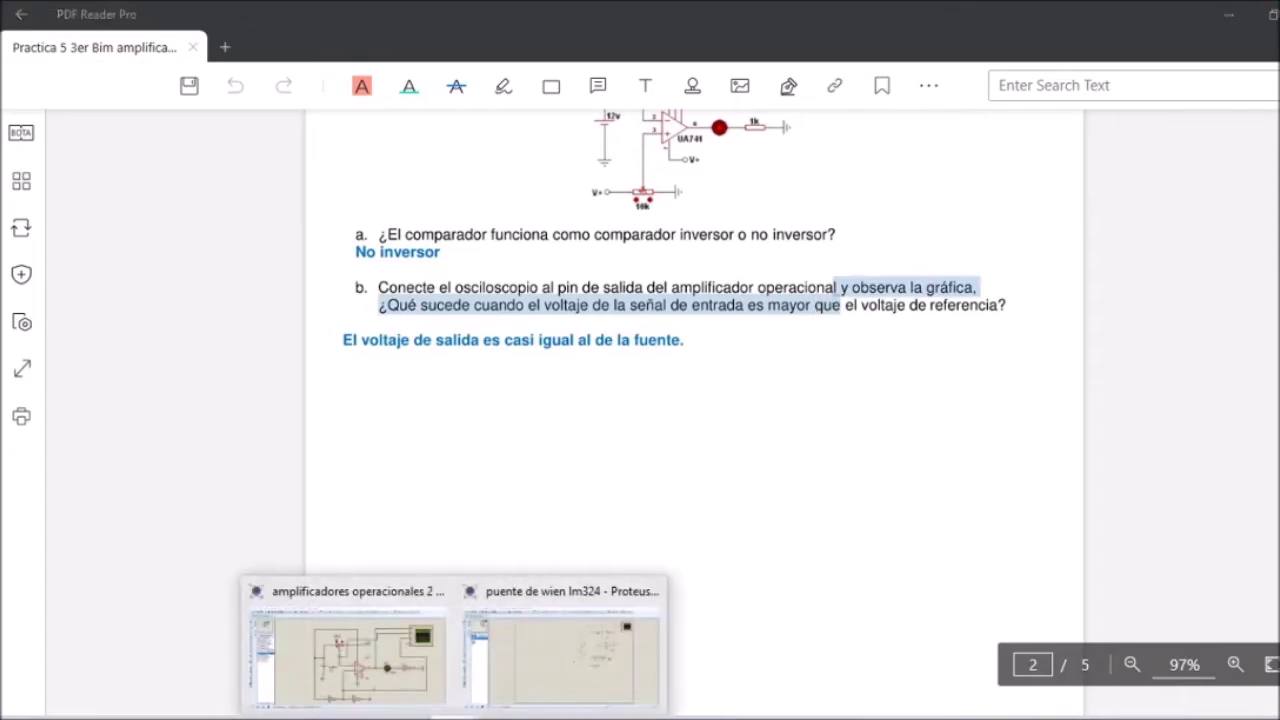
{"action": "left_click", "coordinate": [435, 647]}
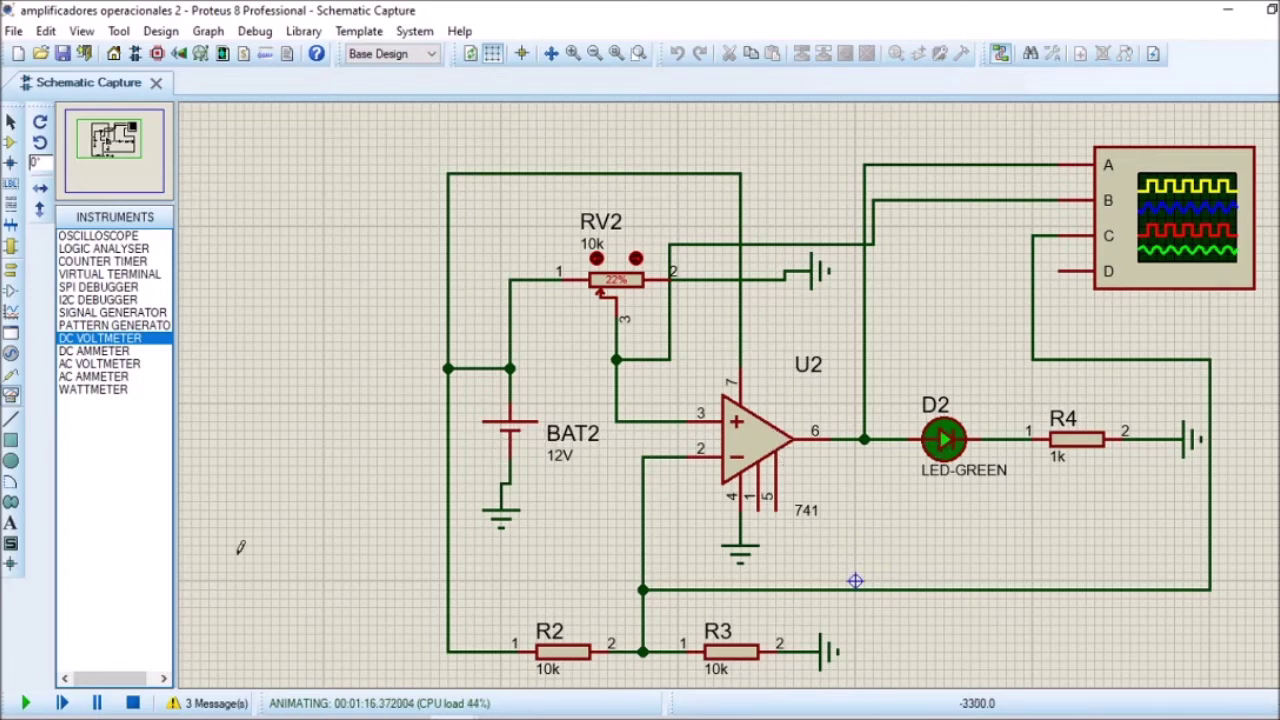
{"action": "left_click", "coordinate": [208, 31]}
{"action": "mouse_move", "coordinate": [255, 31]}
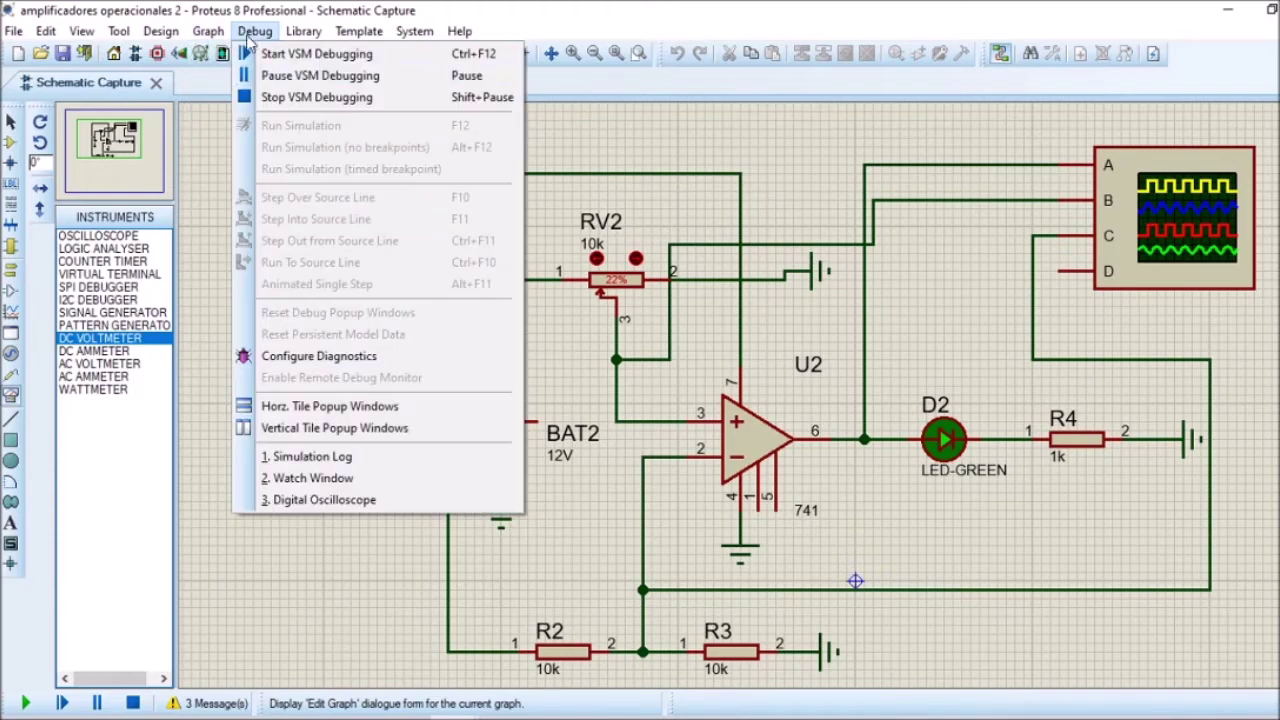
{"action": "left_click", "coordinate": [307, 478]}
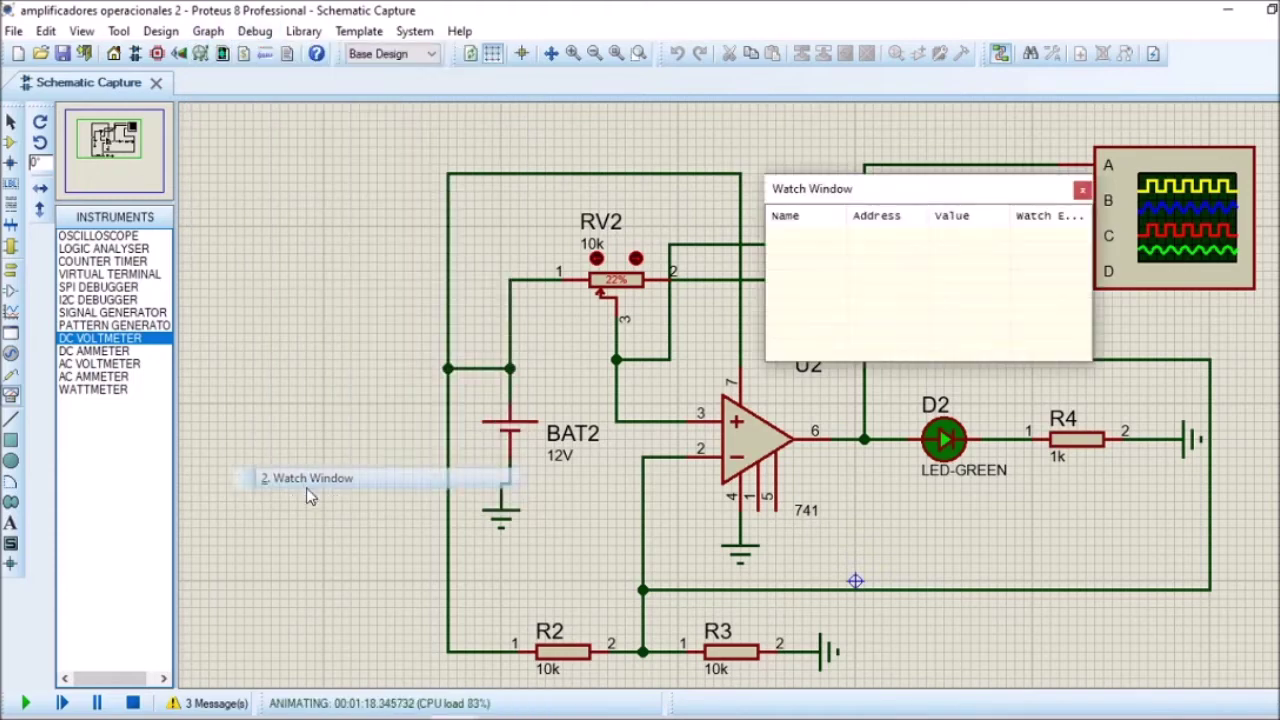
{"action": "left_click", "coordinate": [1081, 190]}
- Show the Digital Oscilloscope, place its window below RV2, and read the channel A voltage with the cursor
{"action": "left_click", "coordinate": [255, 31]}
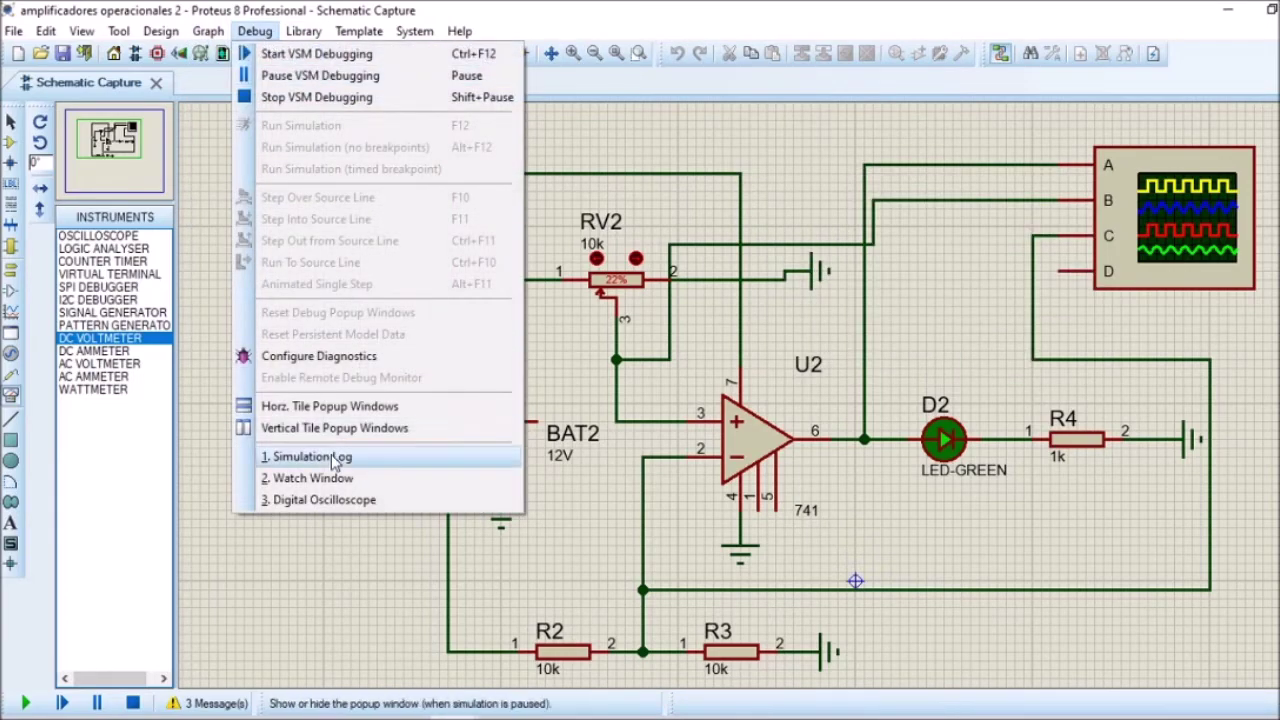
{"action": "left_click", "coordinate": [340, 499]}
{"action": "left_click_drag", "start_coordinate": [612, 190], "coordinate": [723, 280]}
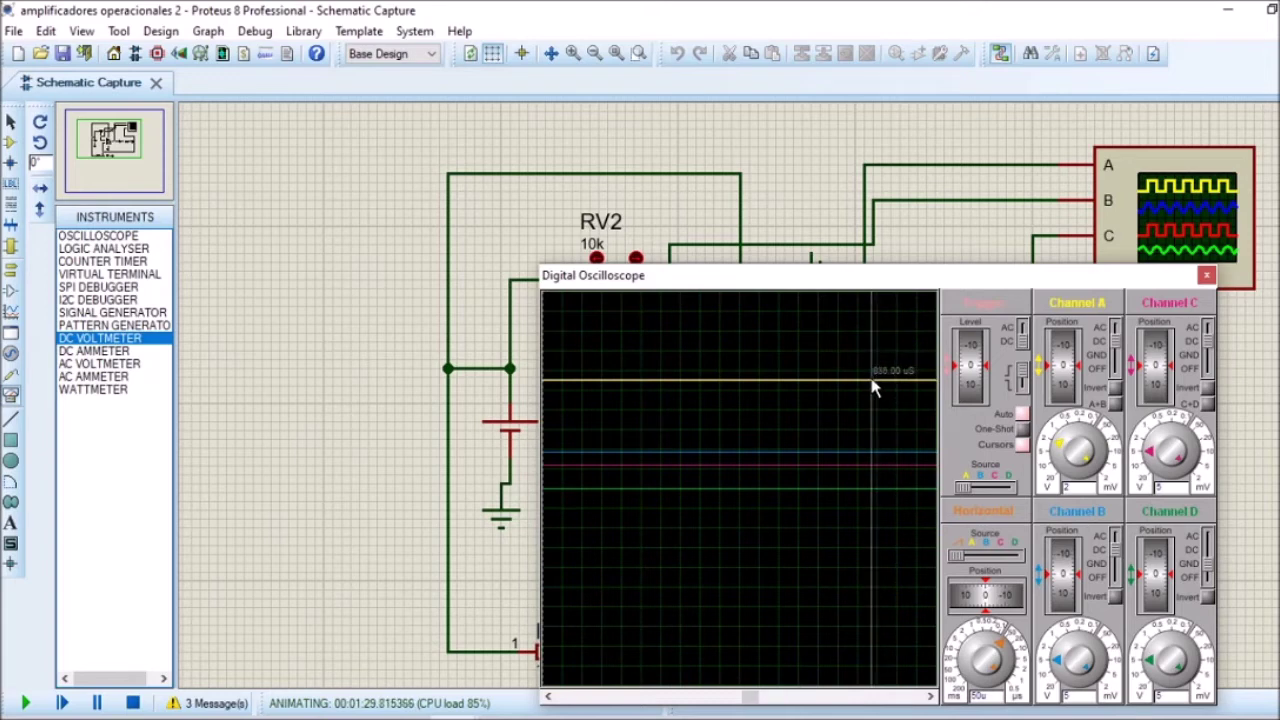
{"action": "mouse_move", "coordinate": [868, 381]}
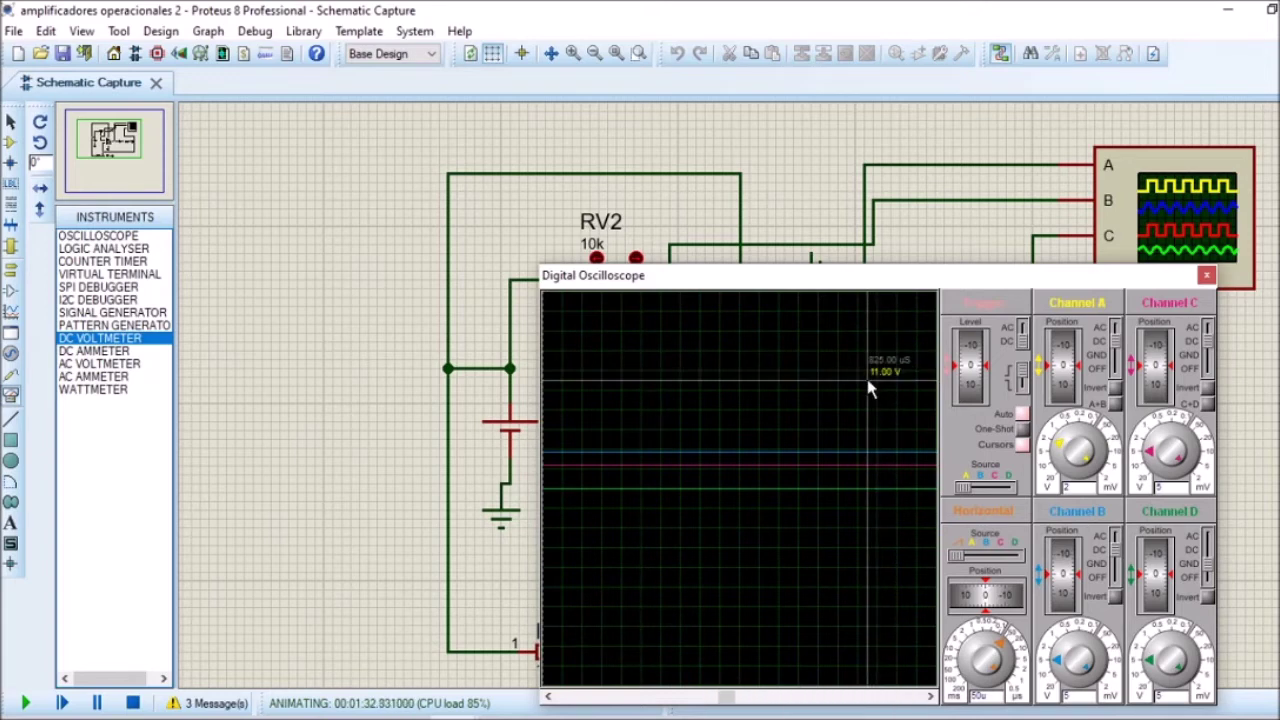
{"action": "left_click_drag", "start_coordinate": [923, 280], "coordinate": [898, 520]}
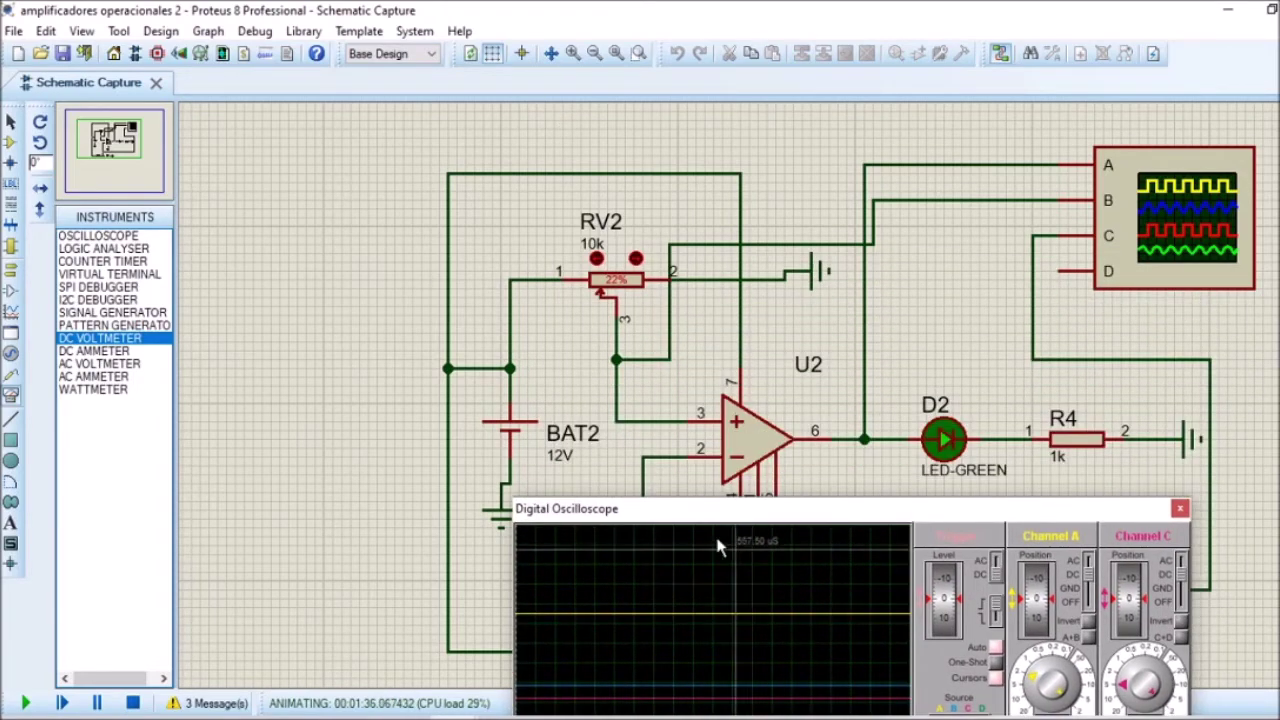
{"action": "left_click_drag", "start_coordinate": [660, 523], "coordinate": [680, 370]}
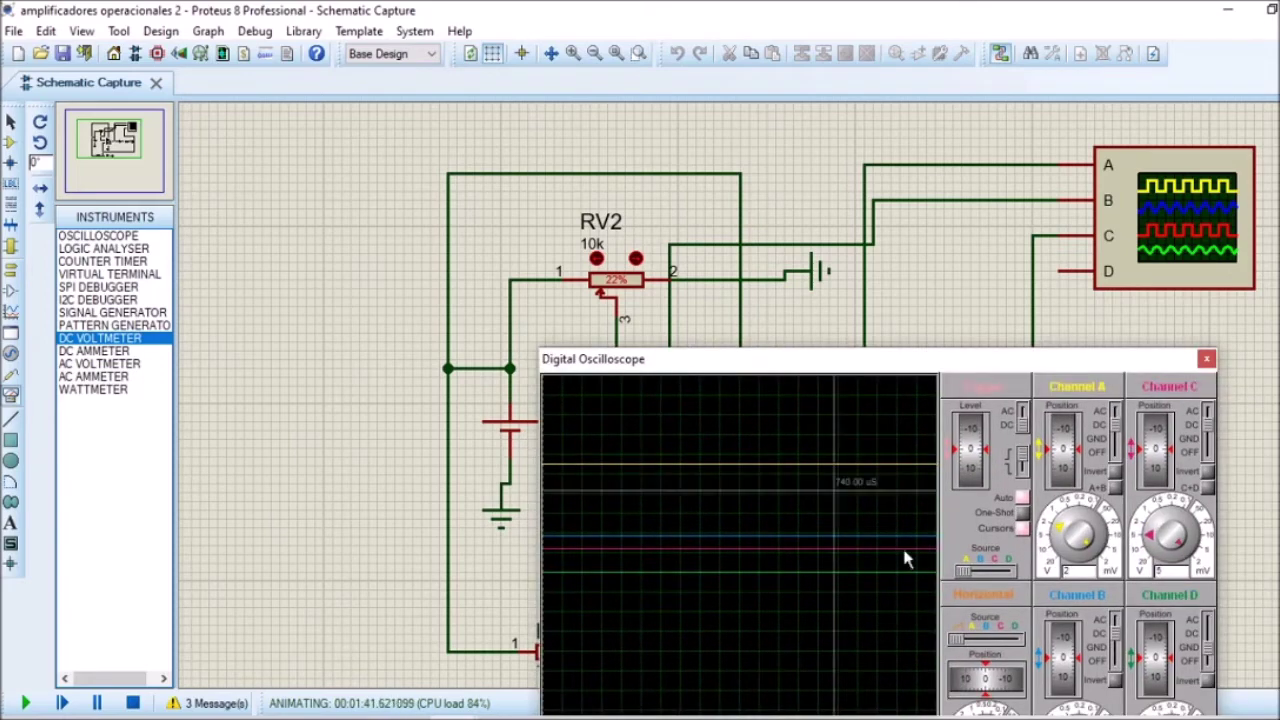
{"action": "left_click_drag", "start_coordinate": [835, 361], "coordinate": [813, 387]}
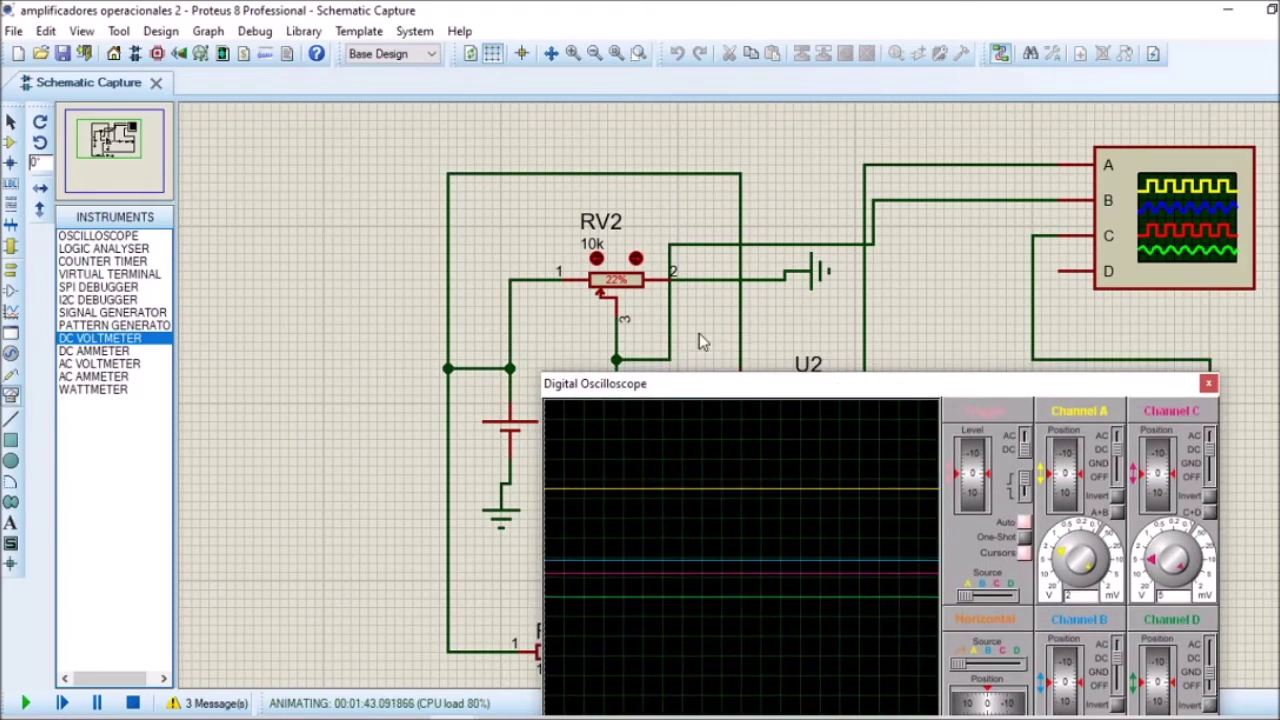
- Set potentiometer RV2 to 63%, check LED D2, and compare the channel traces on the Digital Oscilloscope
{"action": "left_click", "coordinate": [622, 283]}
{"action": "left_click_drag", "start_coordinate": [703, 388], "coordinate": [672, 513]}
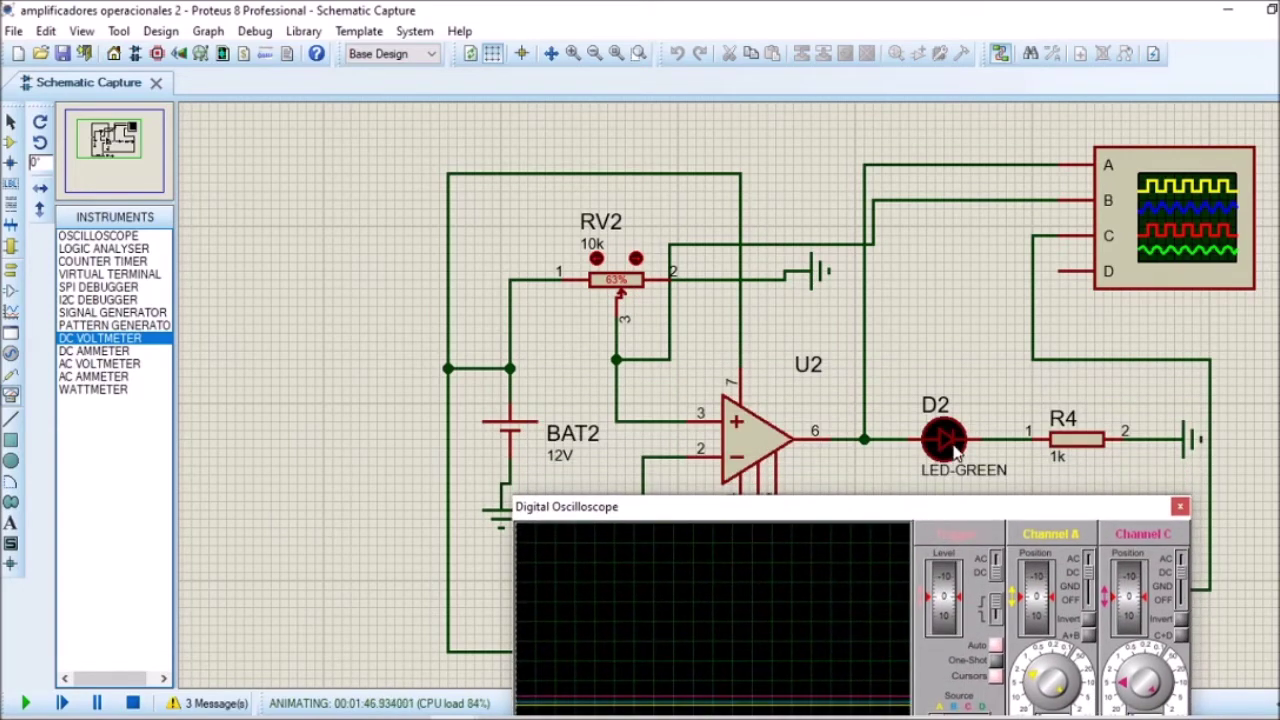
{"action": "left_click_drag", "start_coordinate": [933, 503], "coordinate": [976, 360]}
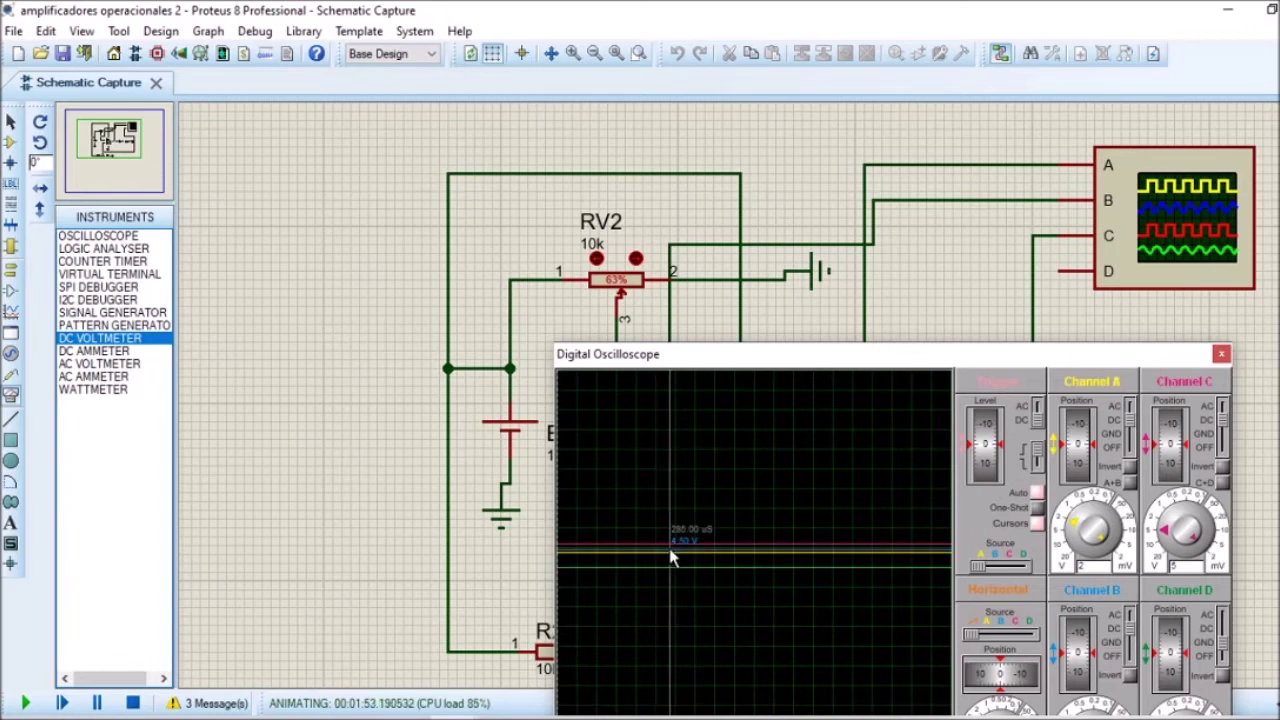
{"action": "left_click_drag", "start_coordinate": [678, 360], "coordinate": [698, 547]}
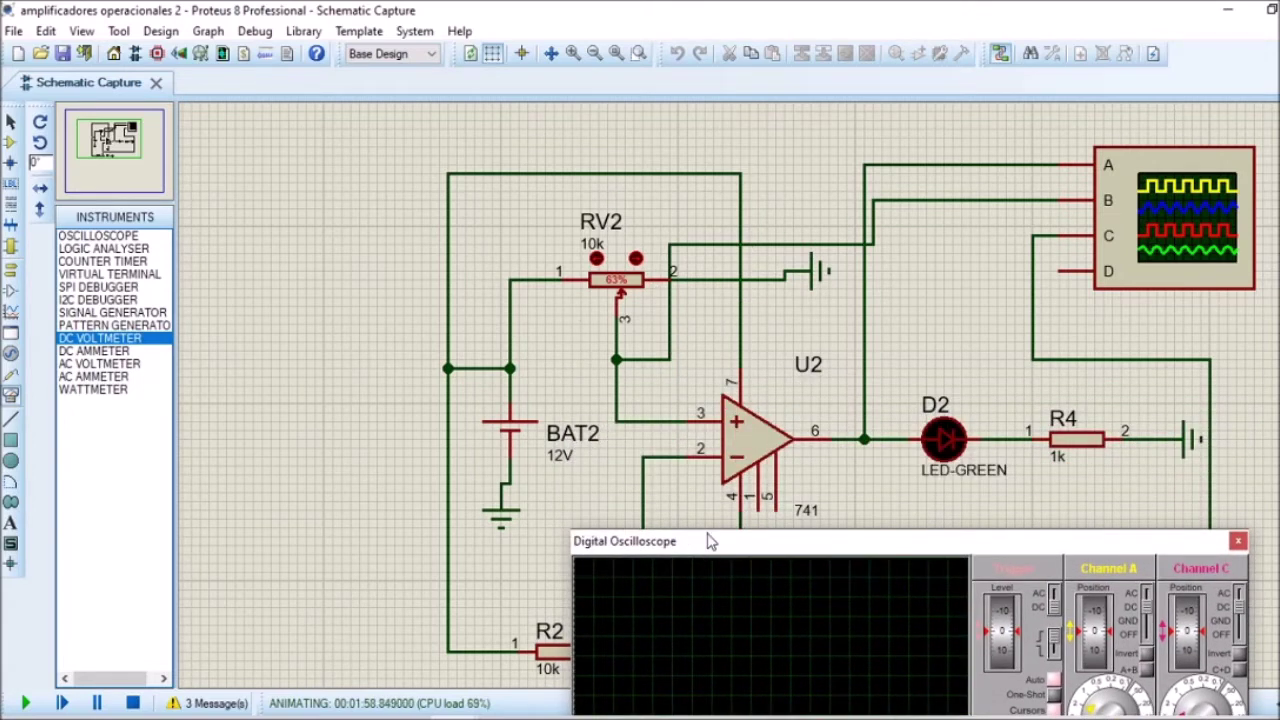
{"action": "left_click_drag", "start_coordinate": [709, 541], "coordinate": [721, 459]}
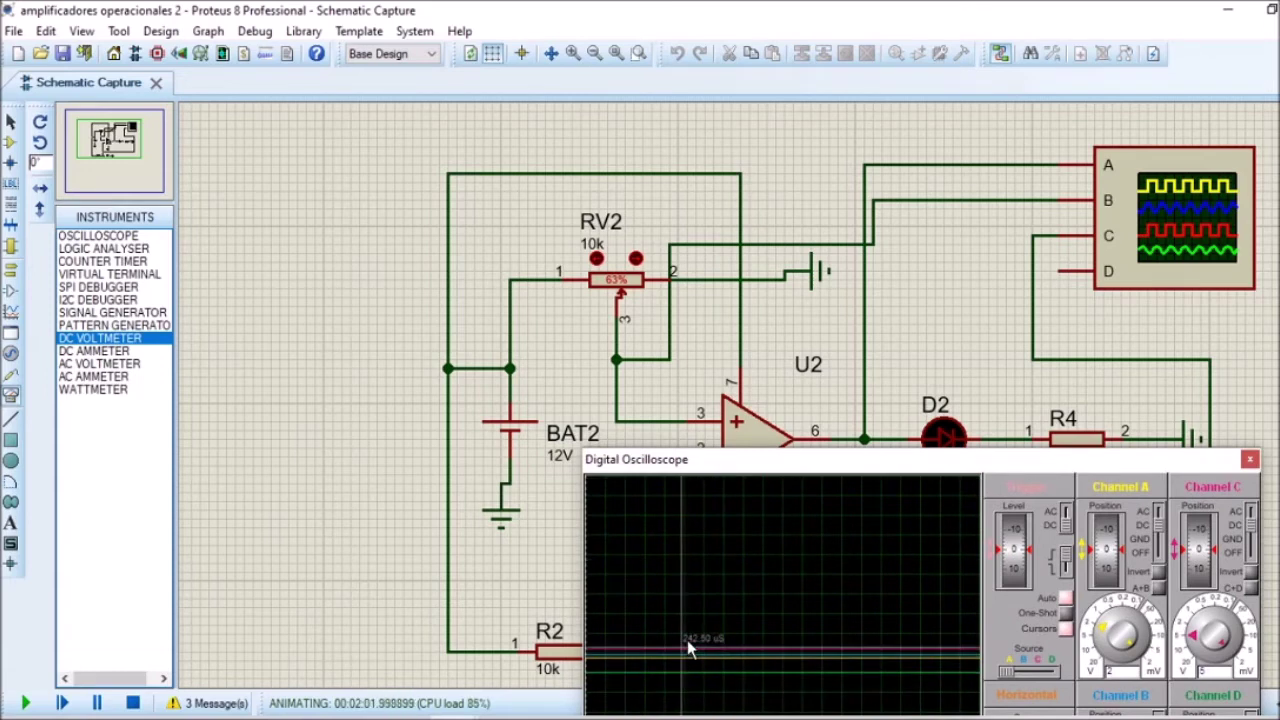
{"action": "left_click_drag", "start_coordinate": [893, 463], "coordinate": [940, 289]}
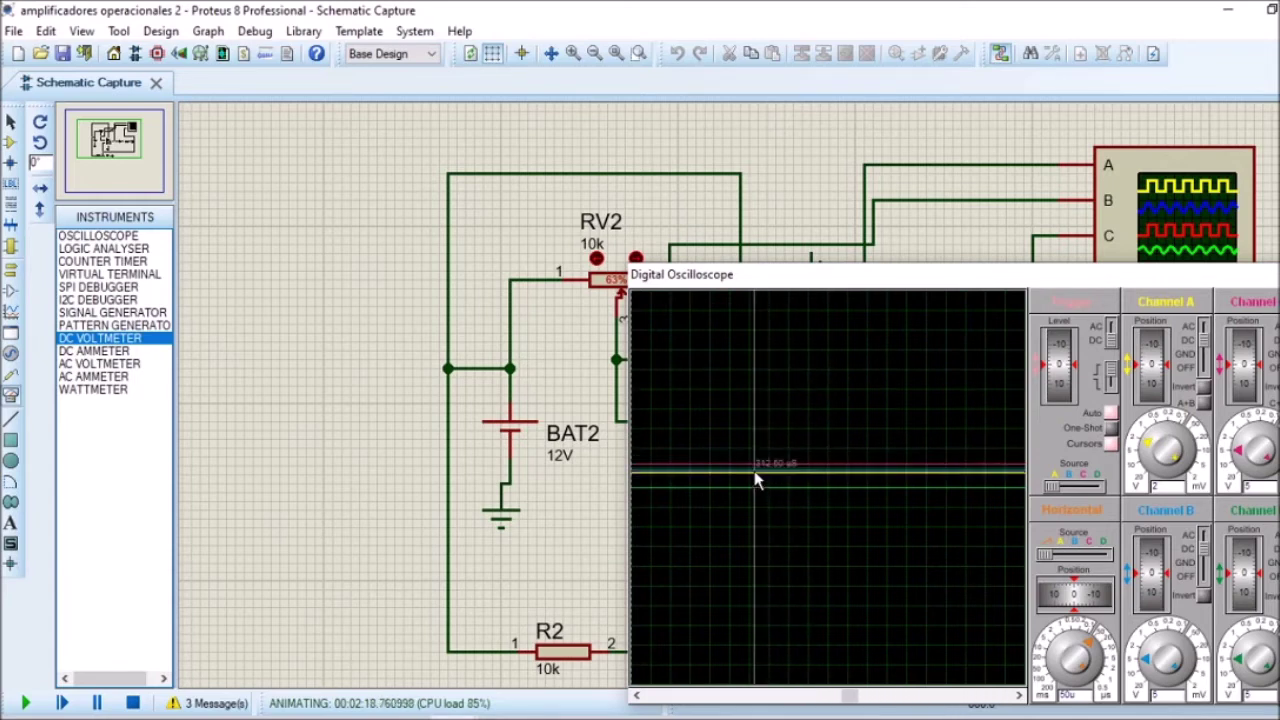
- Set potentiometer RV2 to 25% and read the channel A output voltage on the Digital Oscilloscope
{"action": "left_click", "coordinate": [612, 290]}
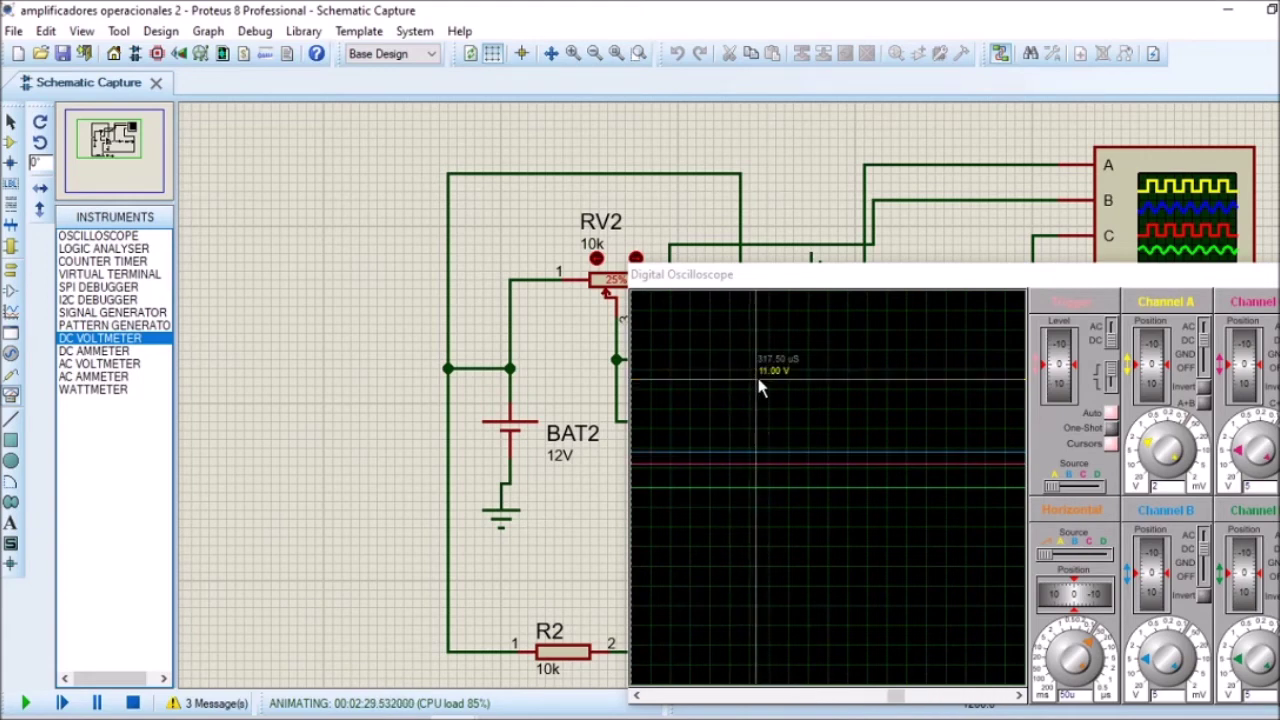
{"action": "left_click_drag", "start_coordinate": [760, 275], "coordinate": [700, 225]}
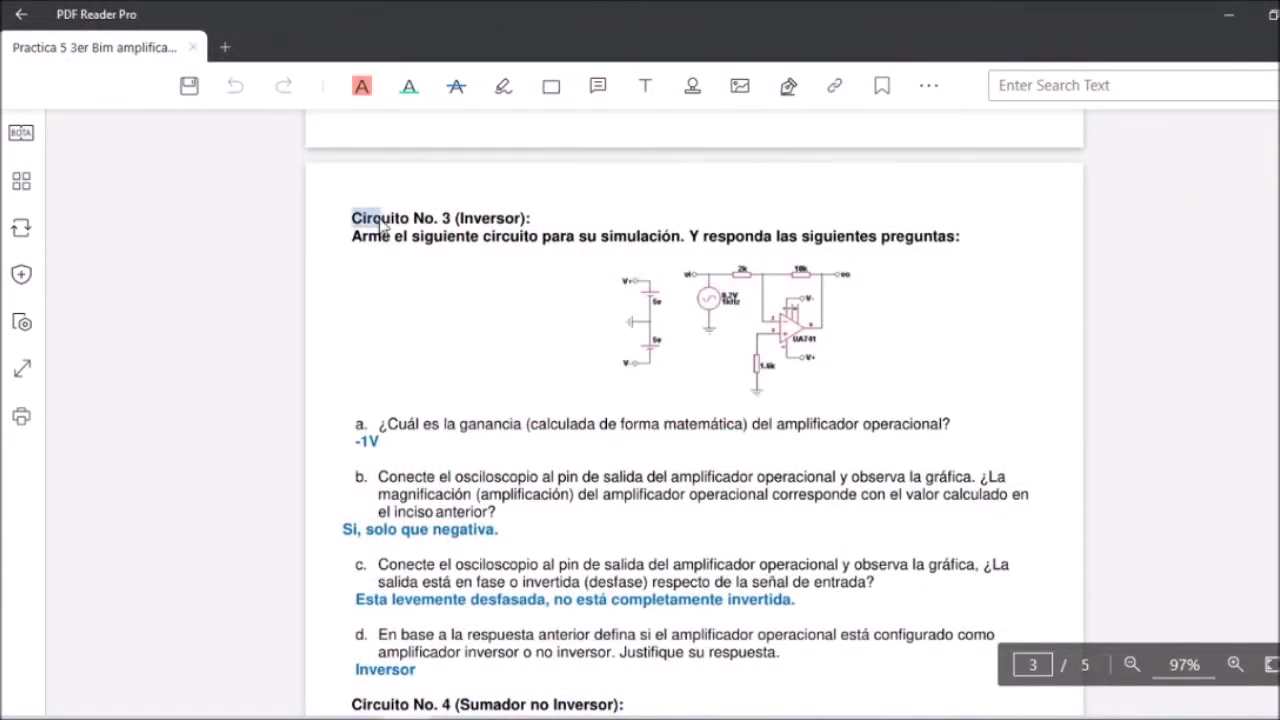
- Read the Circuito No. 3 (Inversor) heading, assembly instructions and question b in the PDF
{"action": "left_click_drag", "start_coordinate": [374, 224], "coordinate": [516, 220]}
{"action": "left_click_drag", "start_coordinate": [355, 236], "coordinate": [728, 247]}
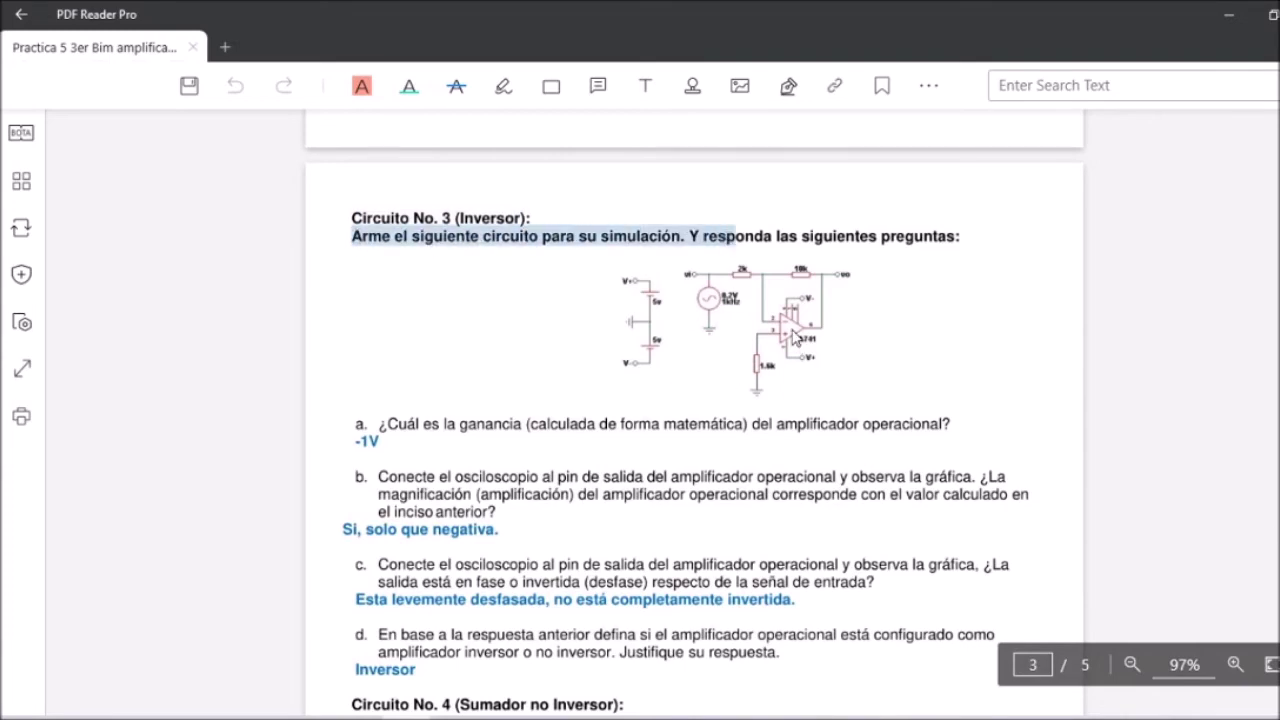
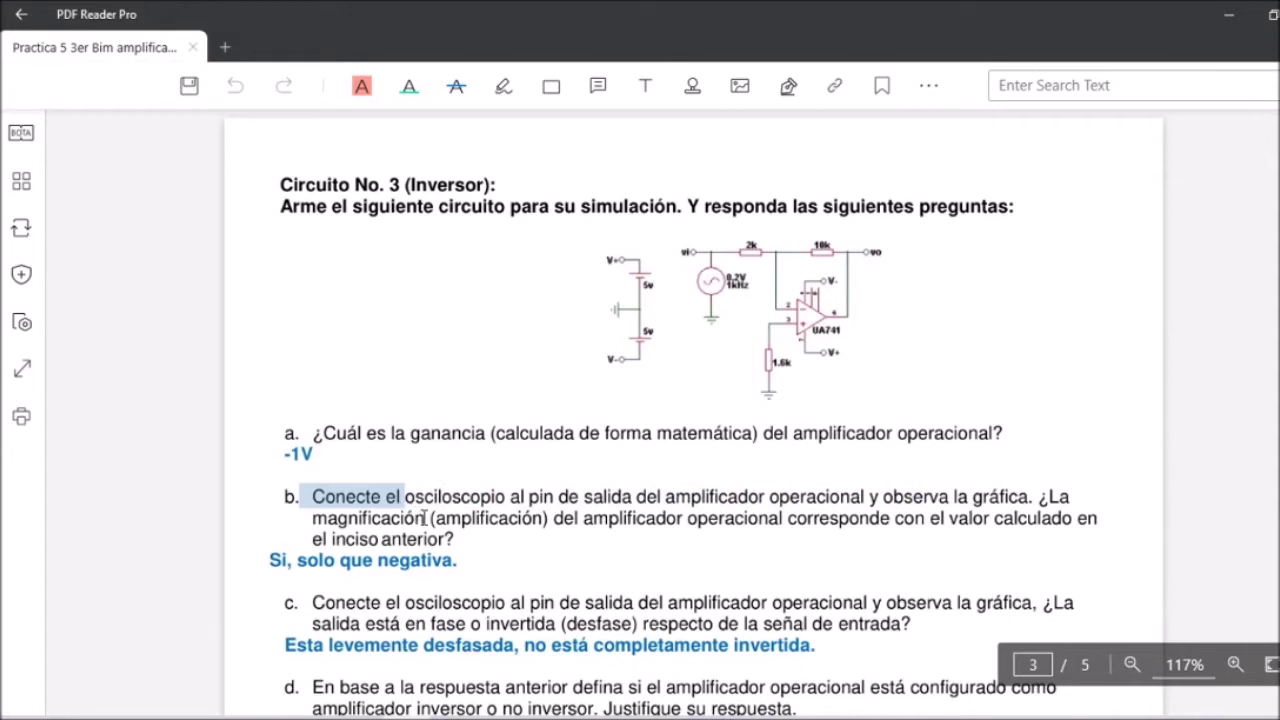
{"action": "left_click_drag", "start_coordinate": [348, 520], "coordinate": [372, 521]}
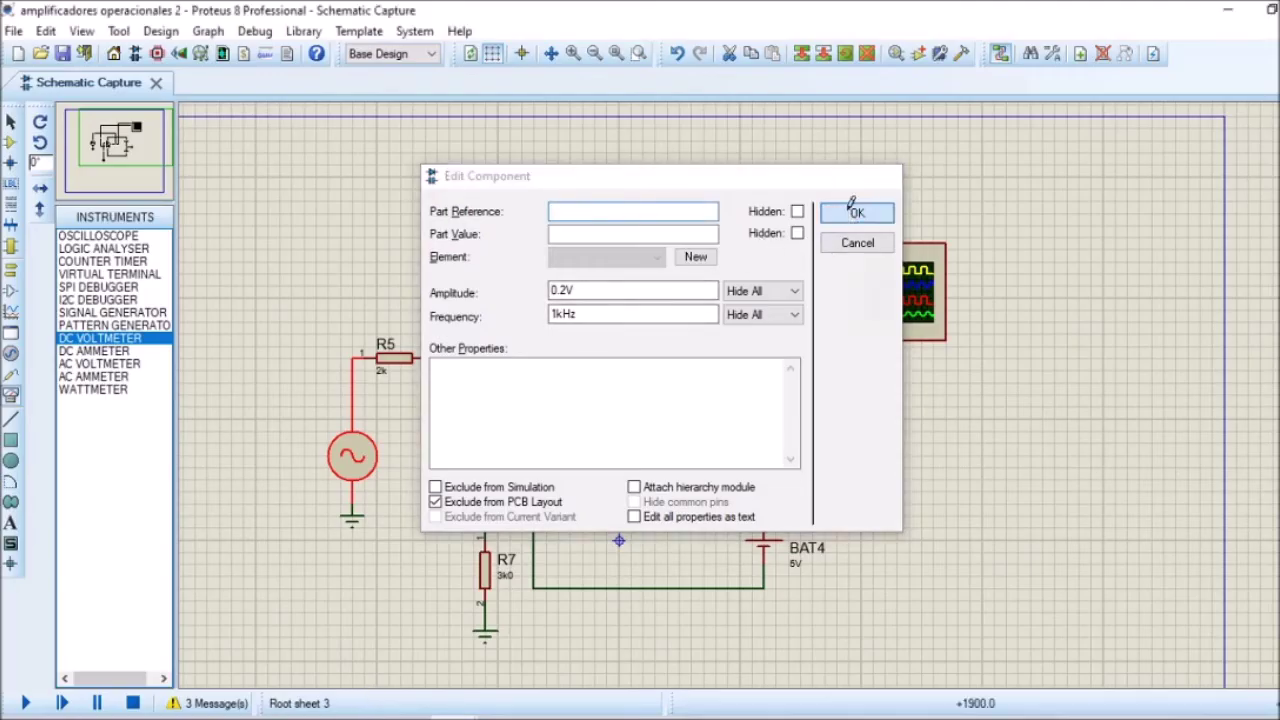
- Simulate the inverting circuit, show the Digital Oscilloscope, place it clear of U3 and read the channel A peak voltage
{"action": "left_click", "coordinate": [856, 212]}
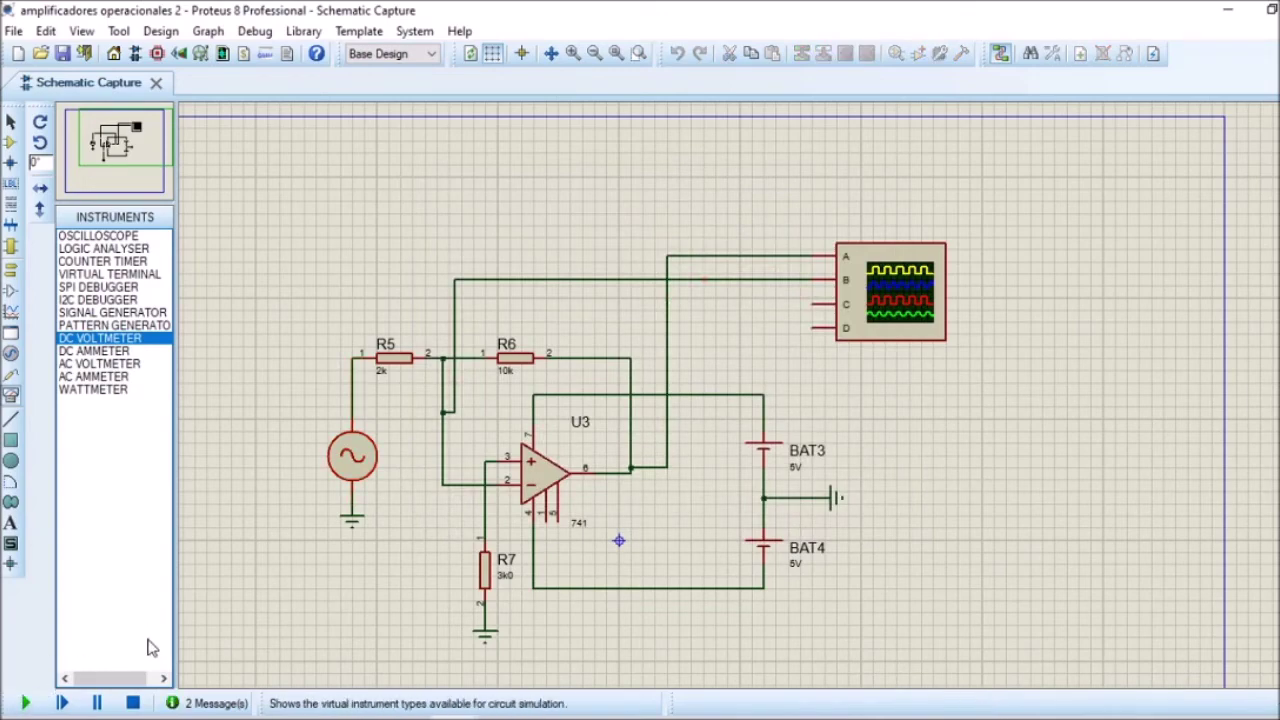
{"action": "left_click", "coordinate": [255, 31]}
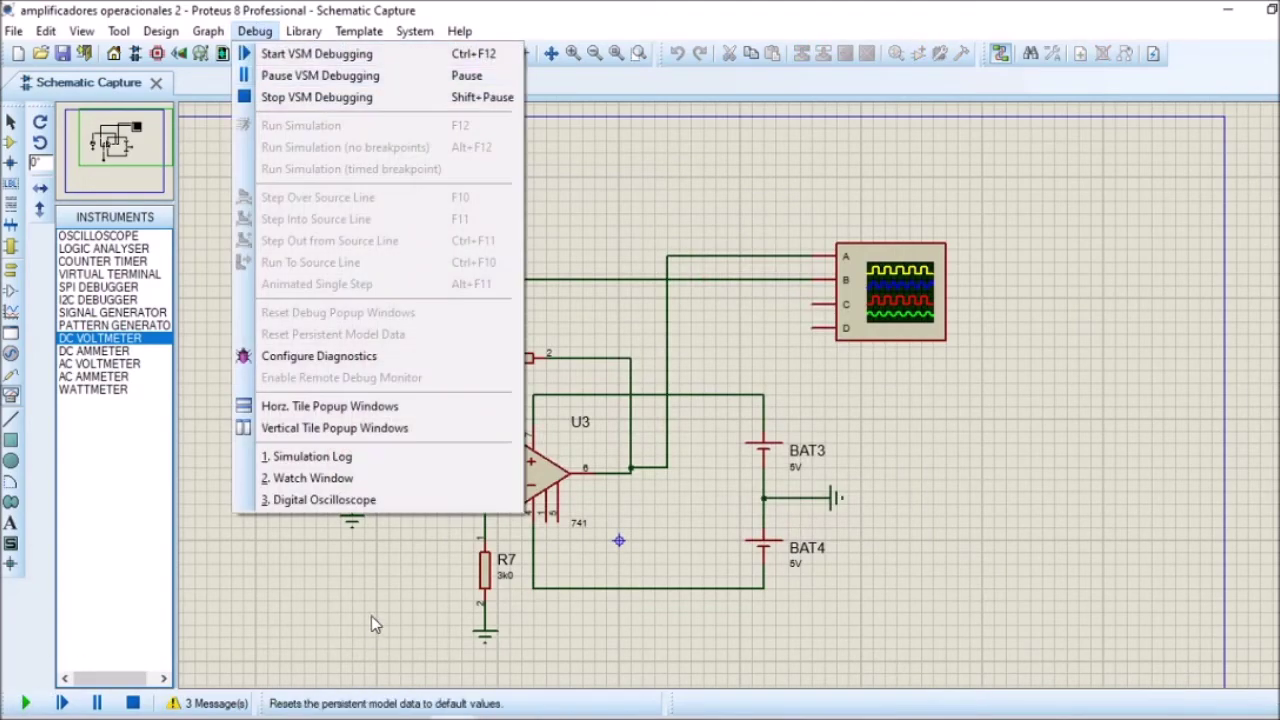
{"action": "left_click", "coordinate": [318, 499]}
{"action": "left_click_drag", "start_coordinate": [605, 195], "coordinate": [970, 250]}
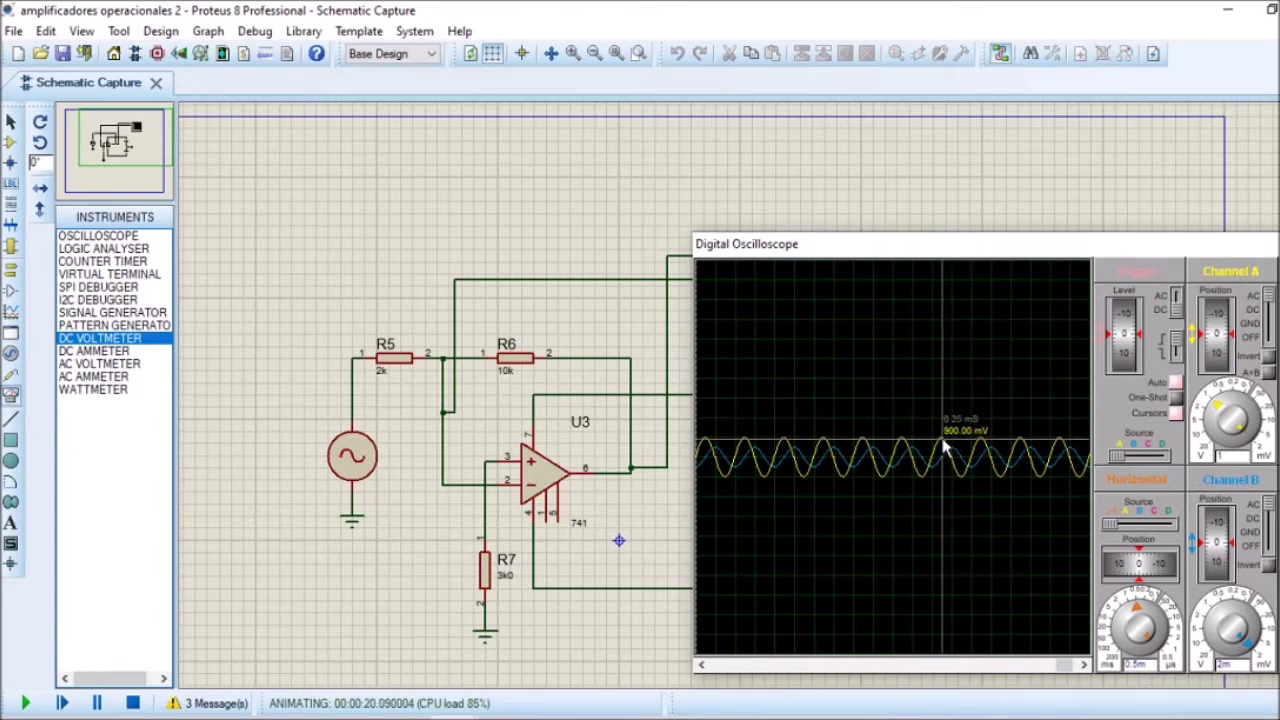
{"action": "left_click_drag", "start_coordinate": [812, 247], "coordinate": [857, 395]}
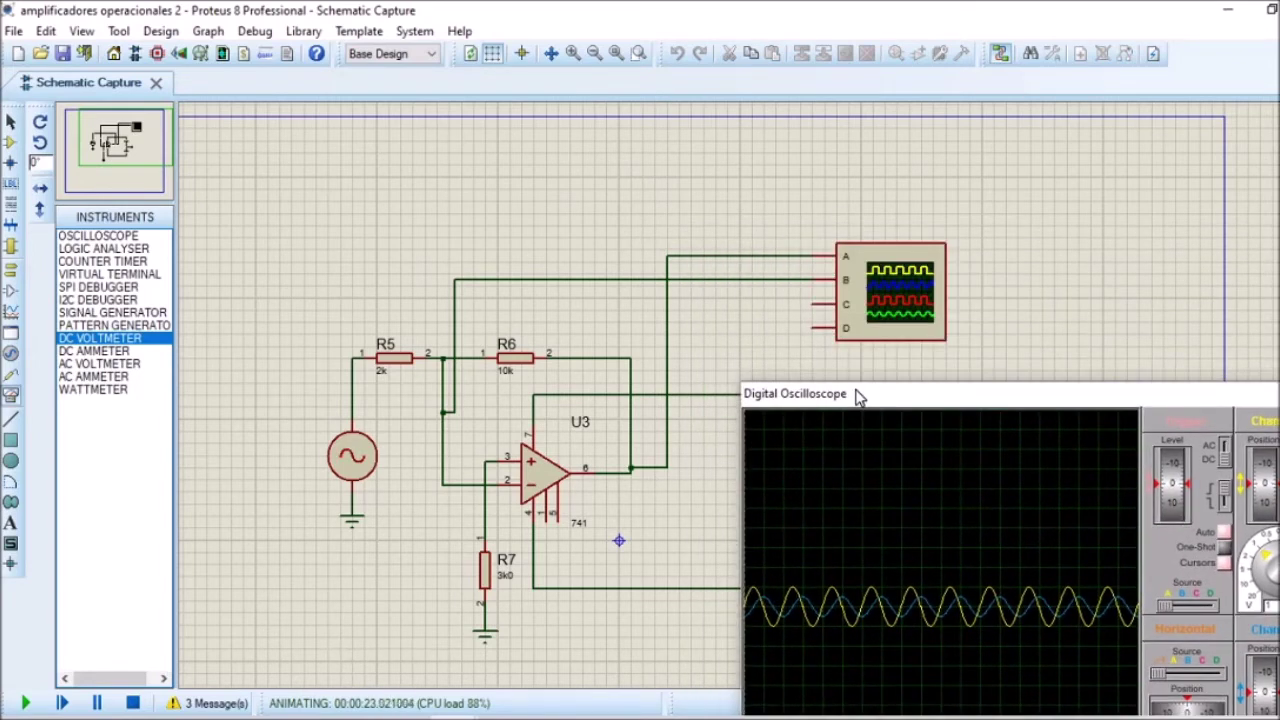
{"action": "left_click_drag", "start_coordinate": [857, 395], "coordinate": [855, 380]}
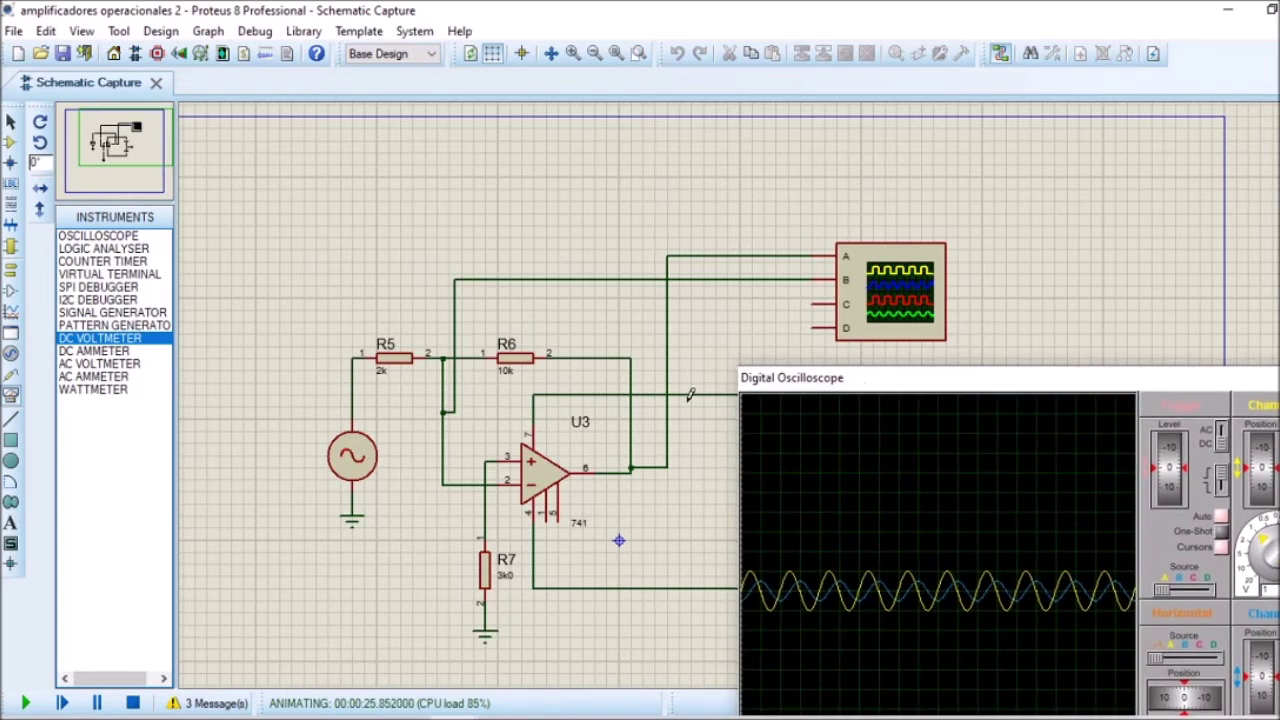
{"action": "left_click_drag", "start_coordinate": [874, 391], "coordinate": [833, 336]}
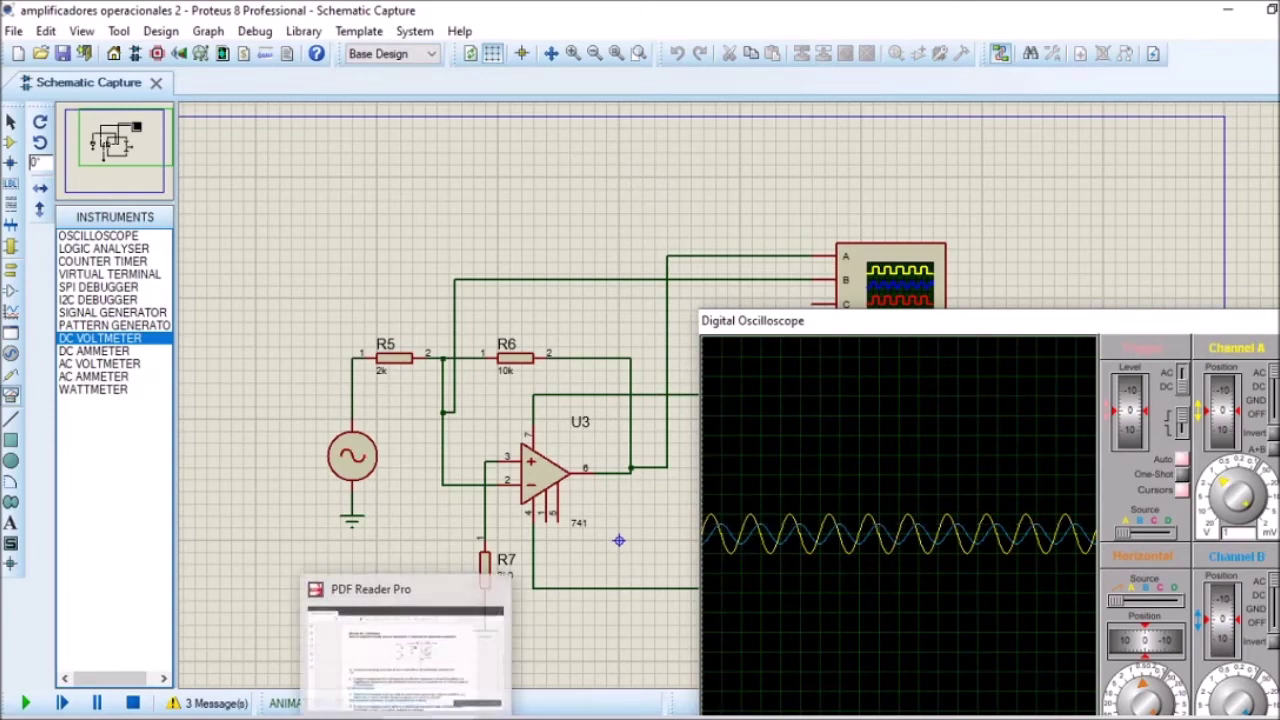
- Switch to the PDF and read the answer to question b and the text of question c for Circuito No. 3
{"action": "left_click", "coordinate": [407, 650]}
{"action": "scroll", "coordinate": [321, 469], "scroll_direction": "down", "scroll_amount": 2}
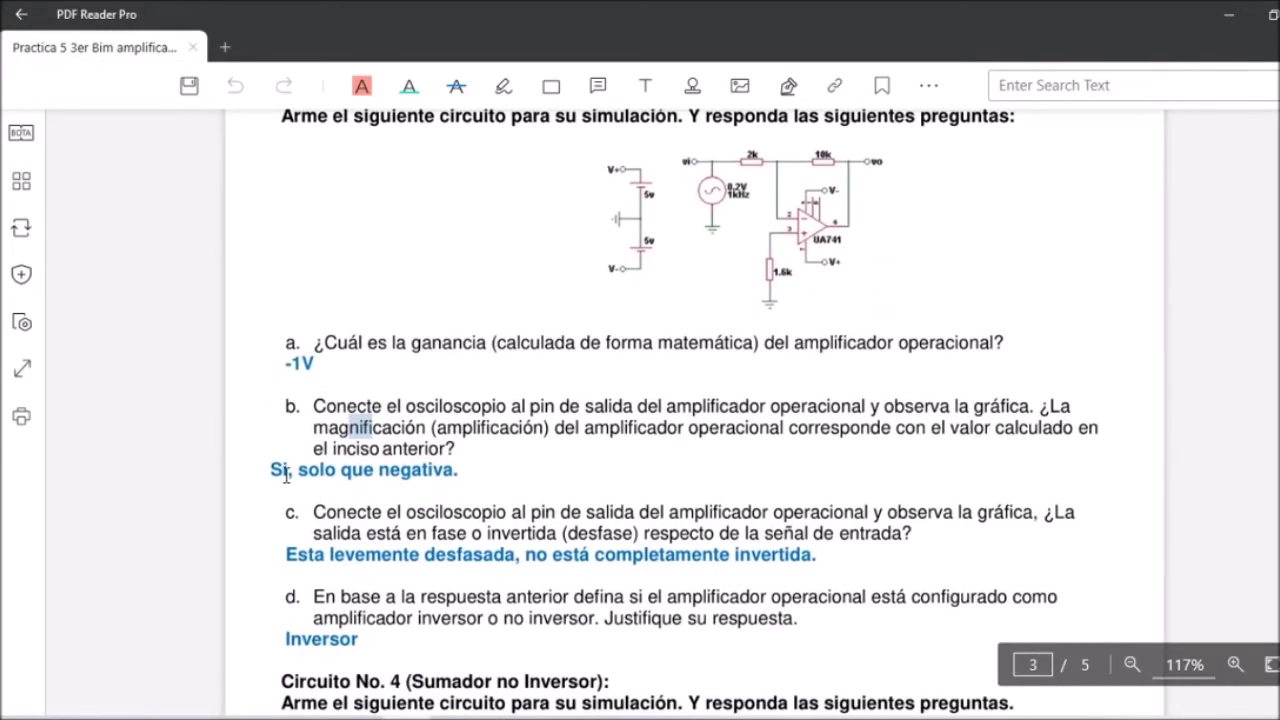
{"action": "left_click_drag", "start_coordinate": [274, 471], "coordinate": [435, 484]}
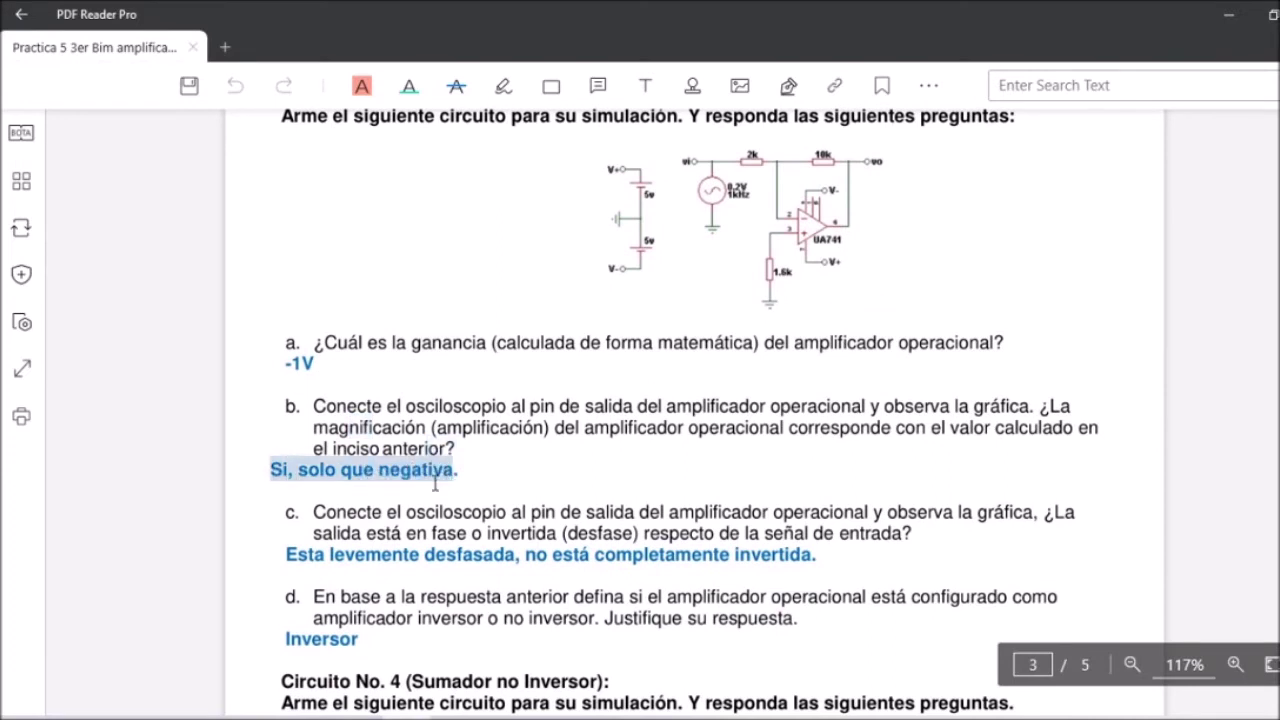
{"action": "scroll", "coordinate": [348, 515], "scroll_direction": "down", "scroll_amount": 2}
{"action": "left_click_drag", "start_coordinate": [313, 423], "coordinate": [1029, 424]}
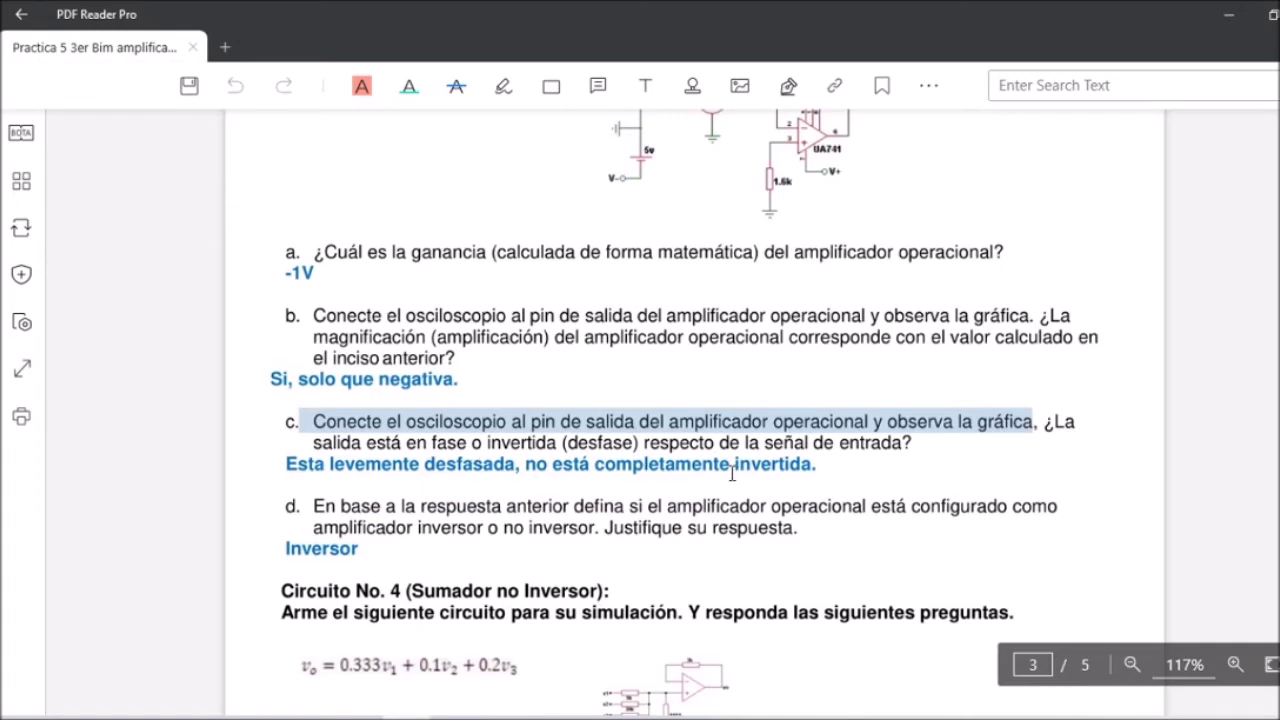
- Switch to the Proteus amplificadores operacionales 2 project and compare the phase of the channel A and B traces on the Digital Oscilloscope
{"action": "mouse_move", "coordinate": [420, 716]}
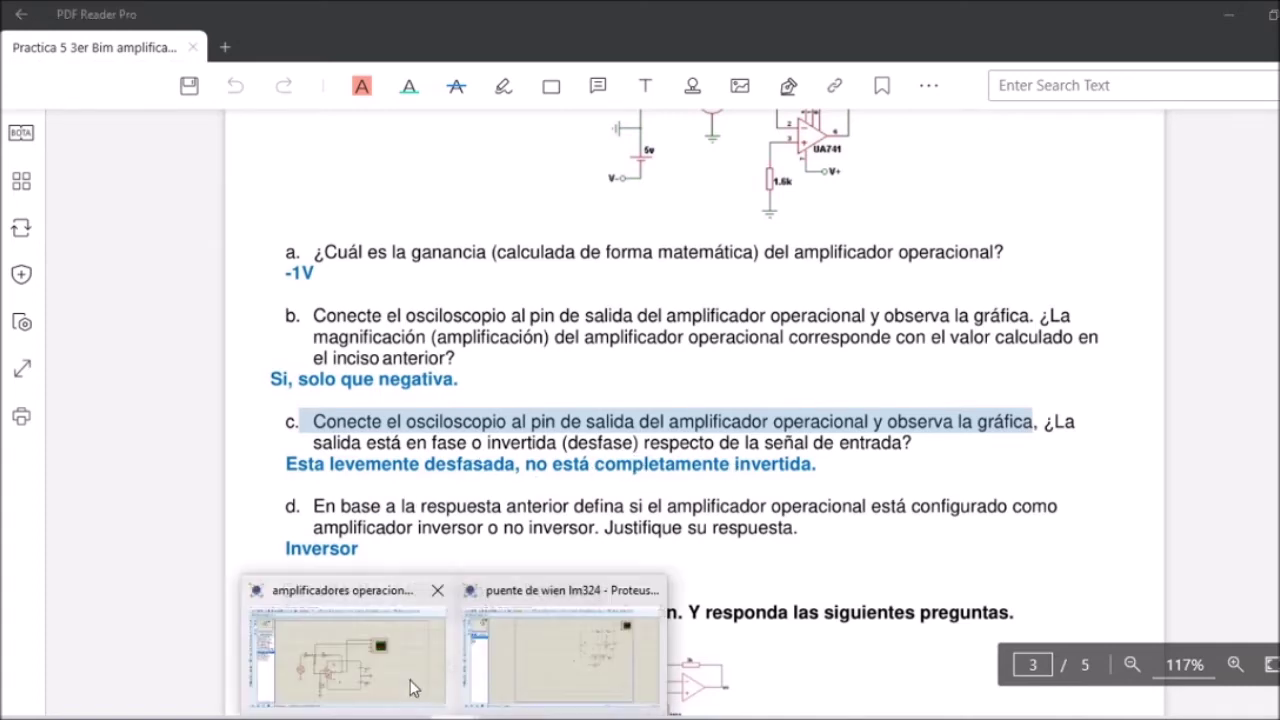
{"action": "left_click", "coordinate": [330, 630]}
{"action": "left_click_drag", "start_coordinate": [880, 326], "coordinate": [800, 275]}
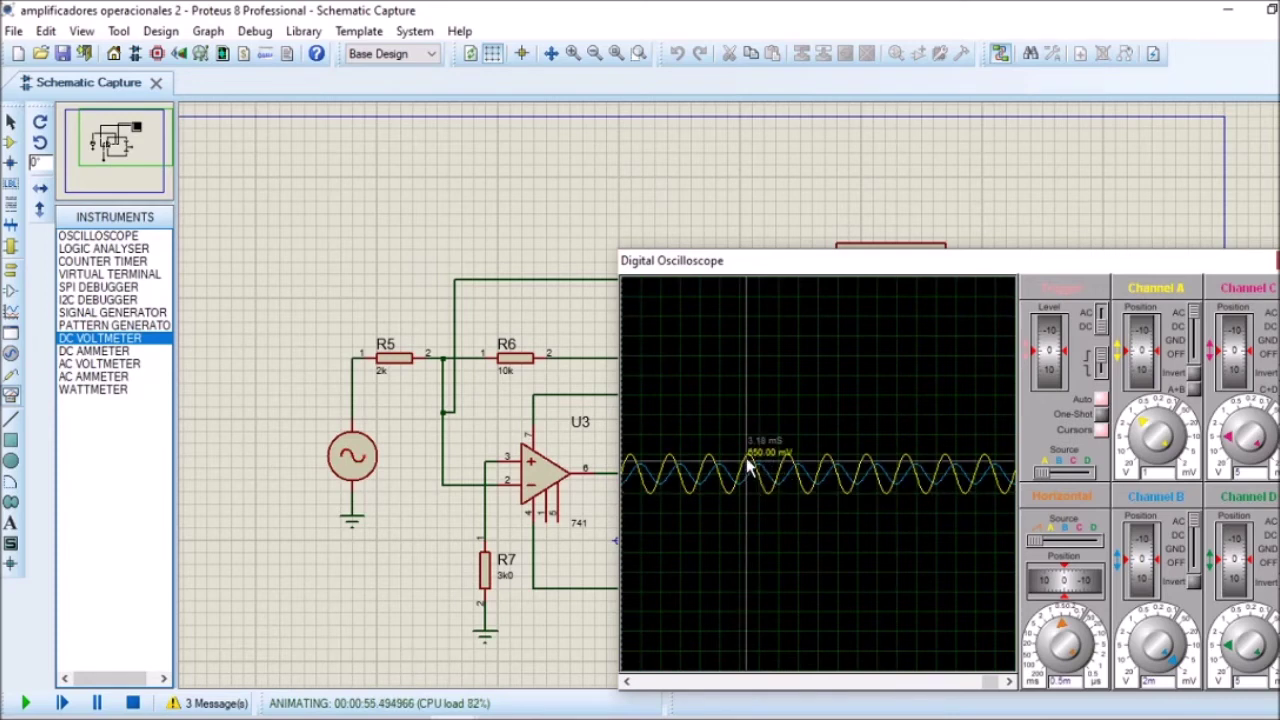
{"action": "left_click_drag", "start_coordinate": [743, 270], "coordinate": [781, 276]}
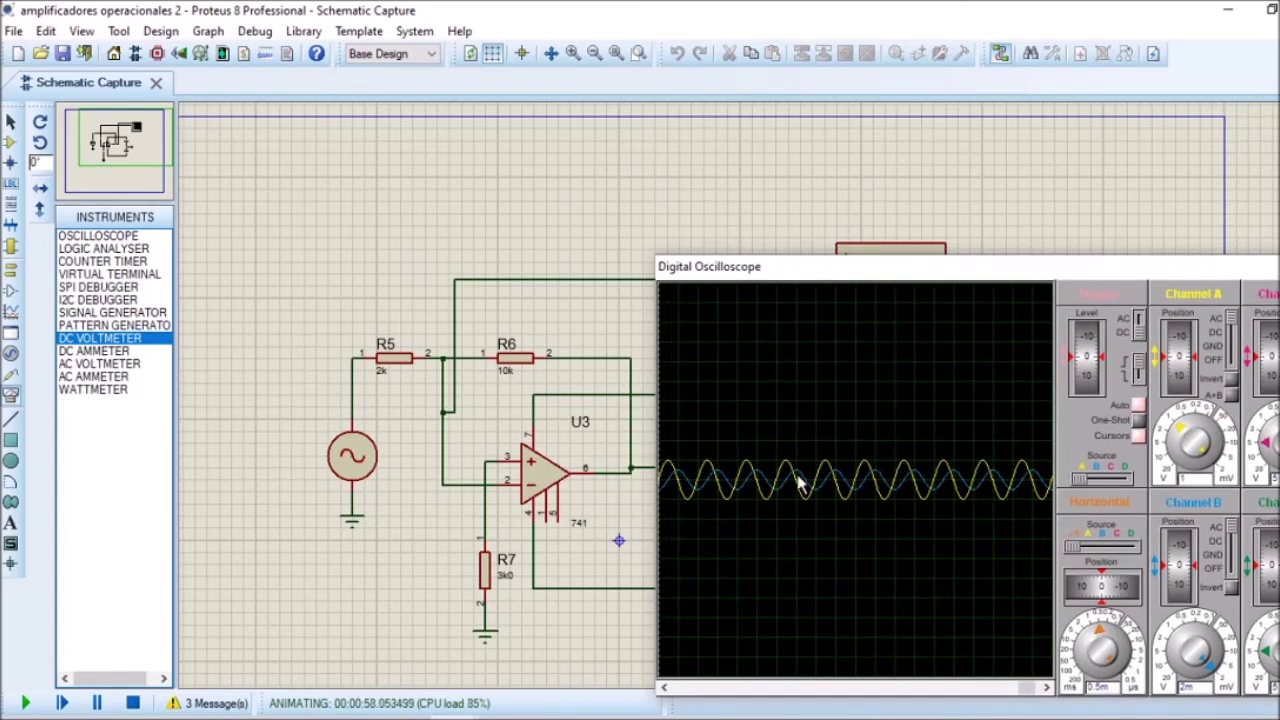
- Return to the PDF and read the answer to question c about the output's phase shift
{"action": "key", "text": "alt+Tab"}
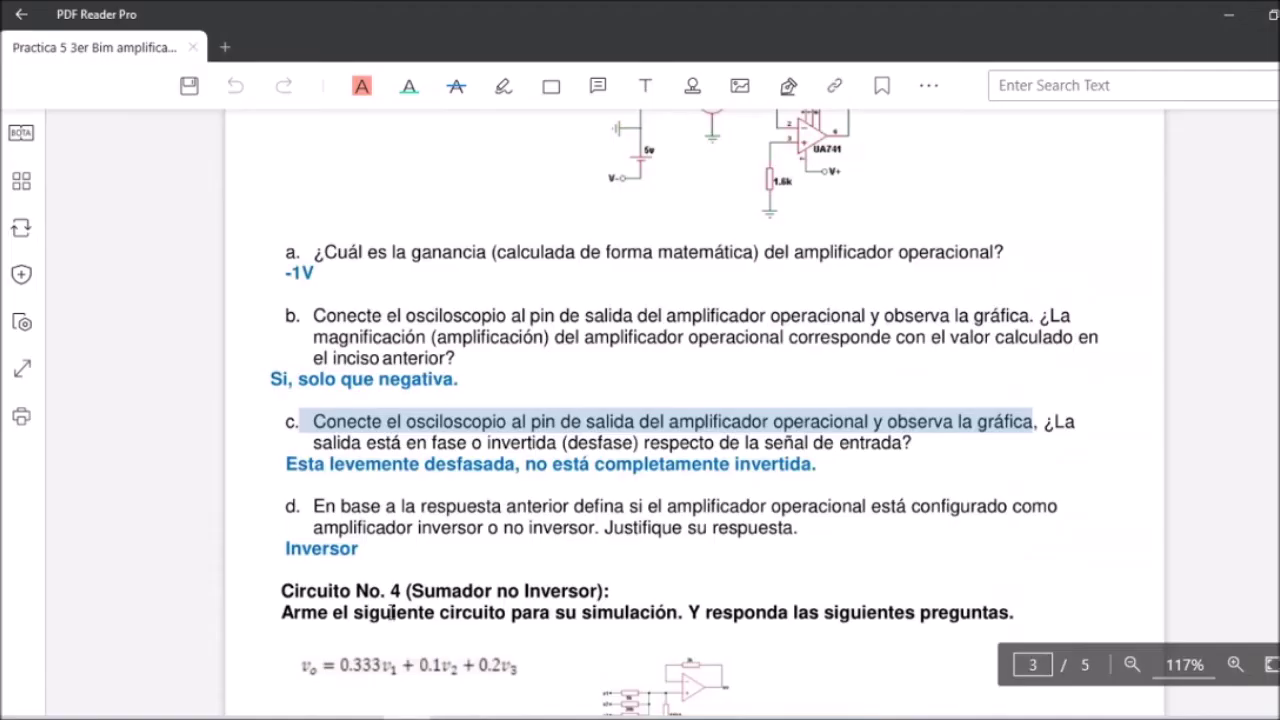
{"action": "left_click_drag", "start_coordinate": [287, 464], "coordinate": [823, 459]}
{"action": "scroll", "coordinate": [560, 471], "scroll_direction": "down", "scroll_amount": 1}
{"action": "left_click", "coordinate": [360, 456]}
{"action": "scroll", "coordinate": [388, 498], "scroll_direction": "up", "scroll_amount": 2}
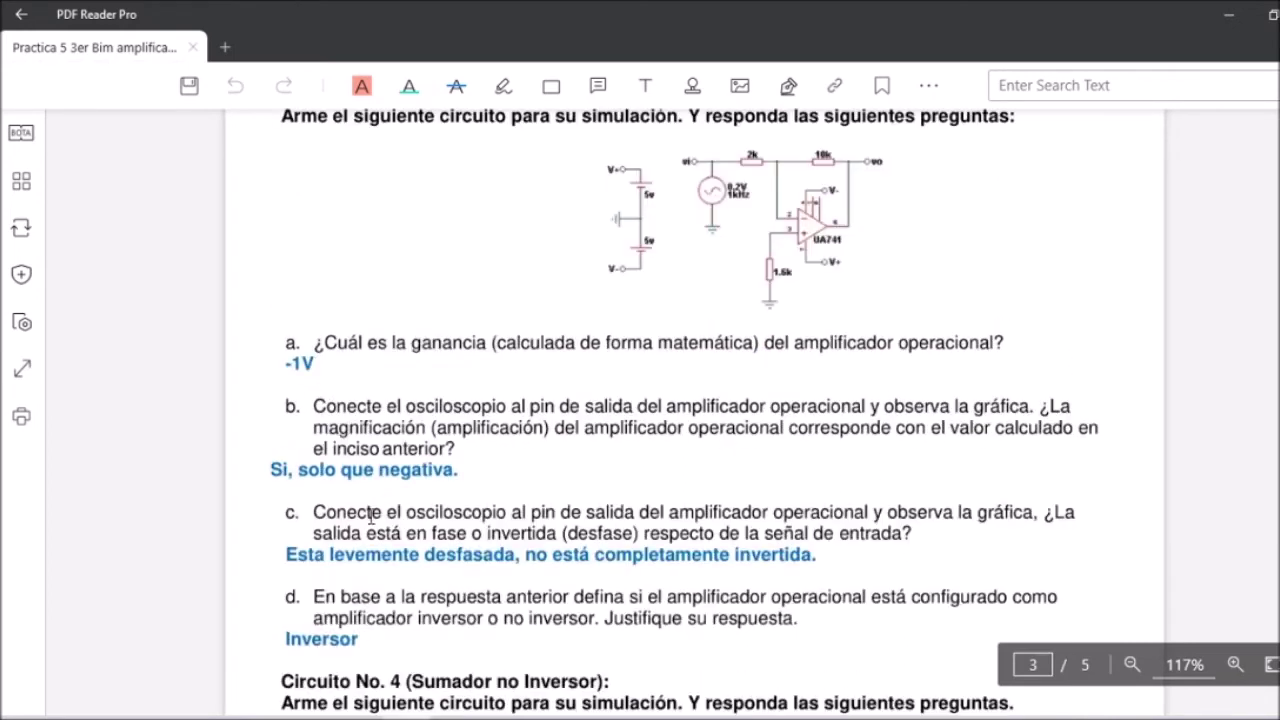
- Read question d on the inverting or non-inverting configuration and review the Circuito No. 3 instructions and answers
{"action": "left_click_drag", "start_coordinate": [313, 600], "coordinate": [800, 624]}
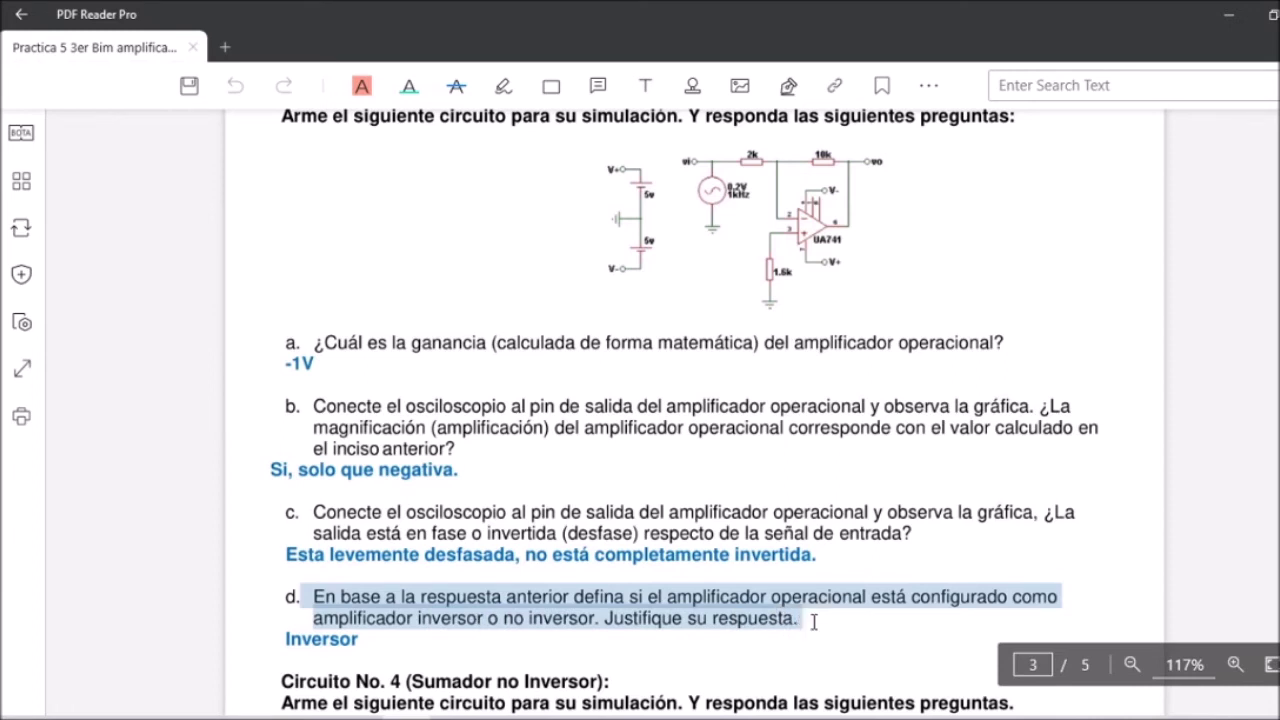
{"action": "left_click", "coordinate": [812, 620]}
{"action": "scroll", "coordinate": [371, 641], "scroll_direction": "up", "scroll_amount": 2}
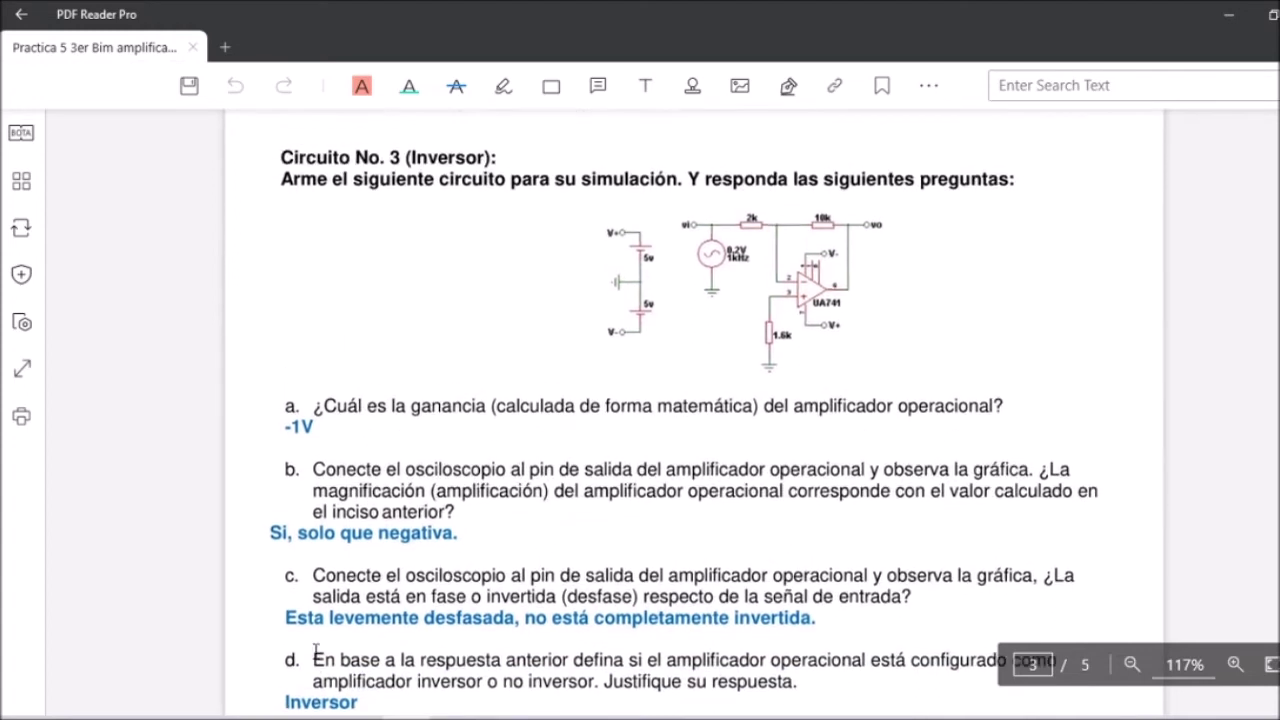
{"action": "left_click_drag", "start_coordinate": [406, 190], "coordinate": [433, 197]}
{"action": "scroll", "coordinate": [385, 561], "scroll_direction": "down", "scroll_amount": 3}
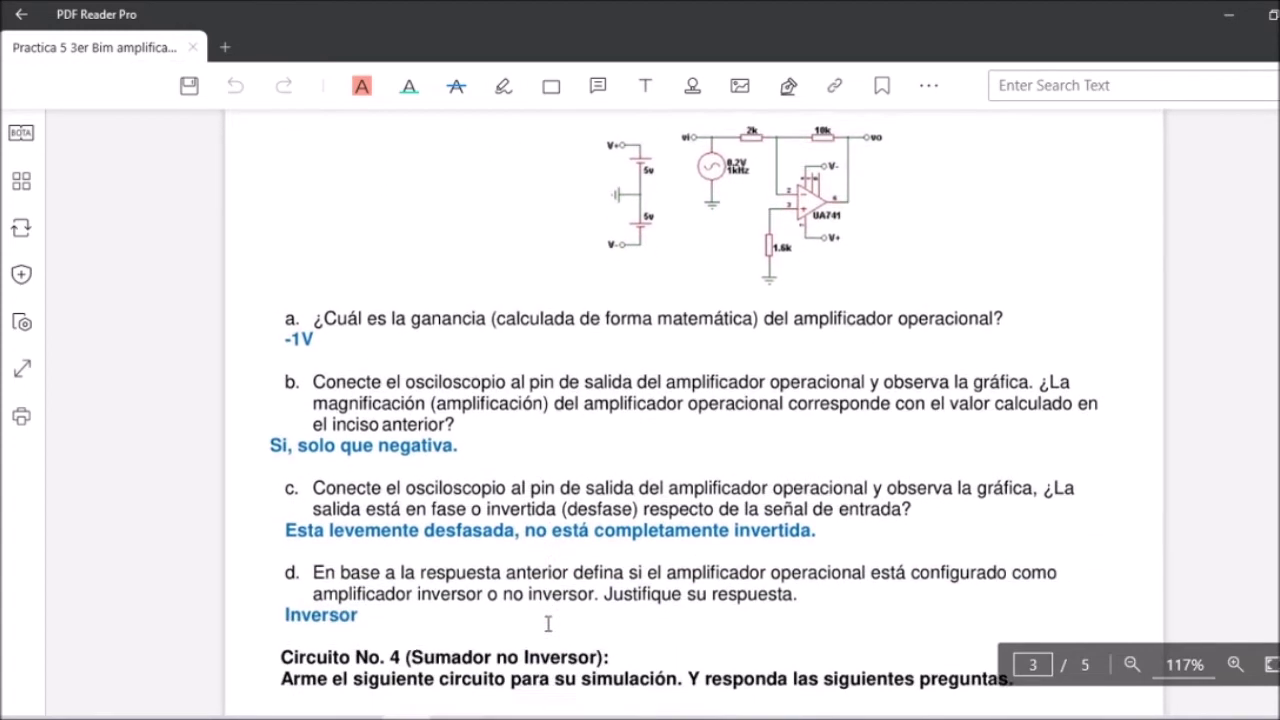
{"action": "scroll", "coordinate": [616, 533], "scroll_direction": "up", "scroll_amount": 1}
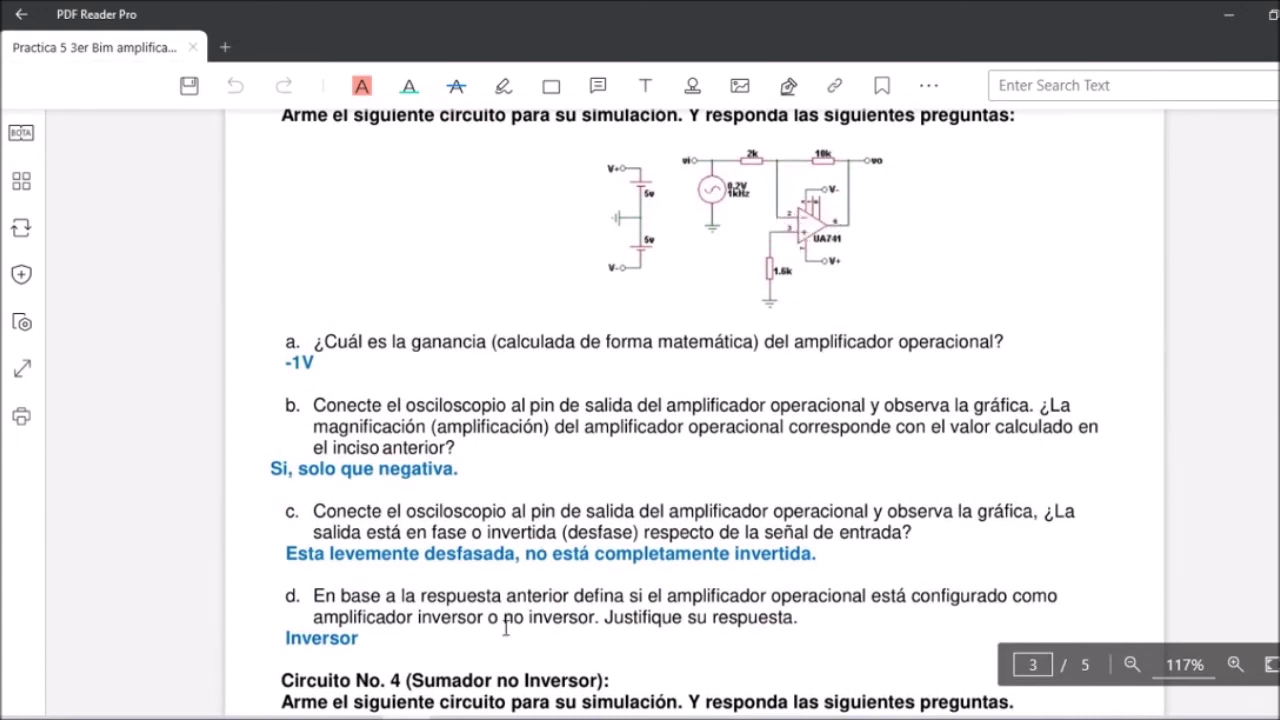
- Switch to the Proteus amplificadores operacionales 2 project, close the Digital Oscilloscope and stop the simulation
{"action": "left_click", "coordinate": [456, 718]}
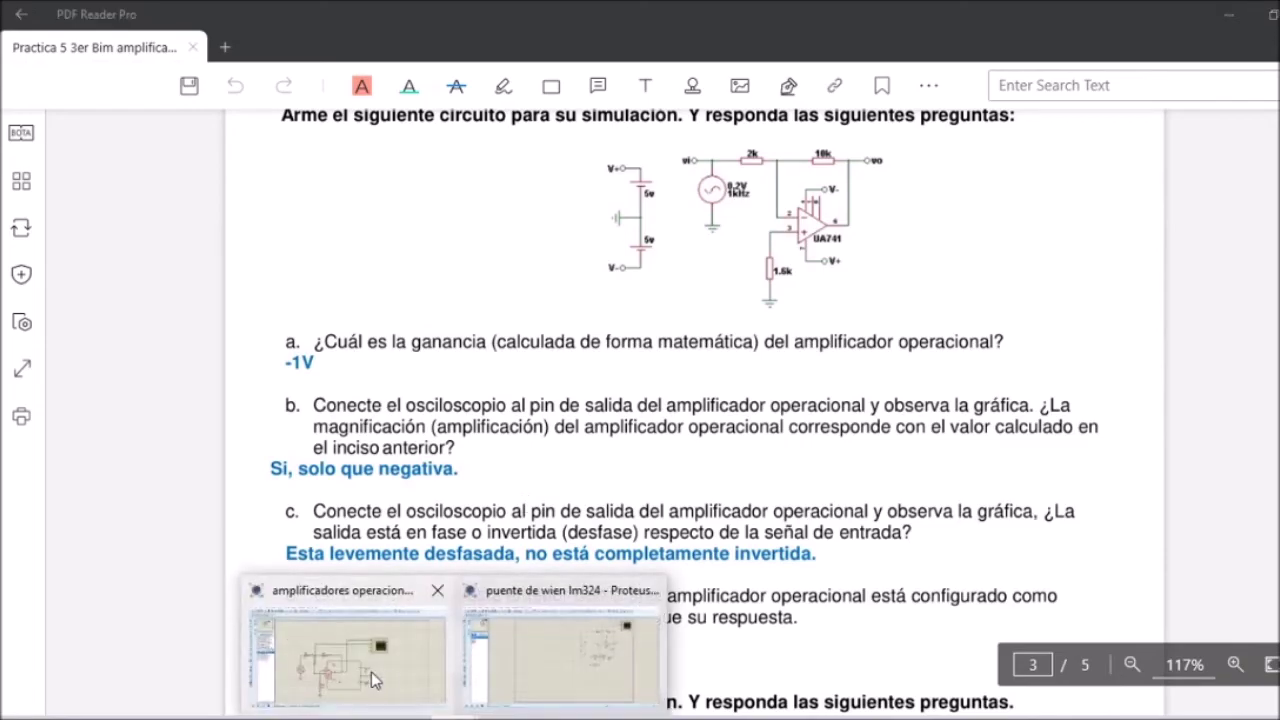
{"action": "left_click", "coordinate": [371, 677]}
{"action": "left_click", "coordinate": [1276, 265]}
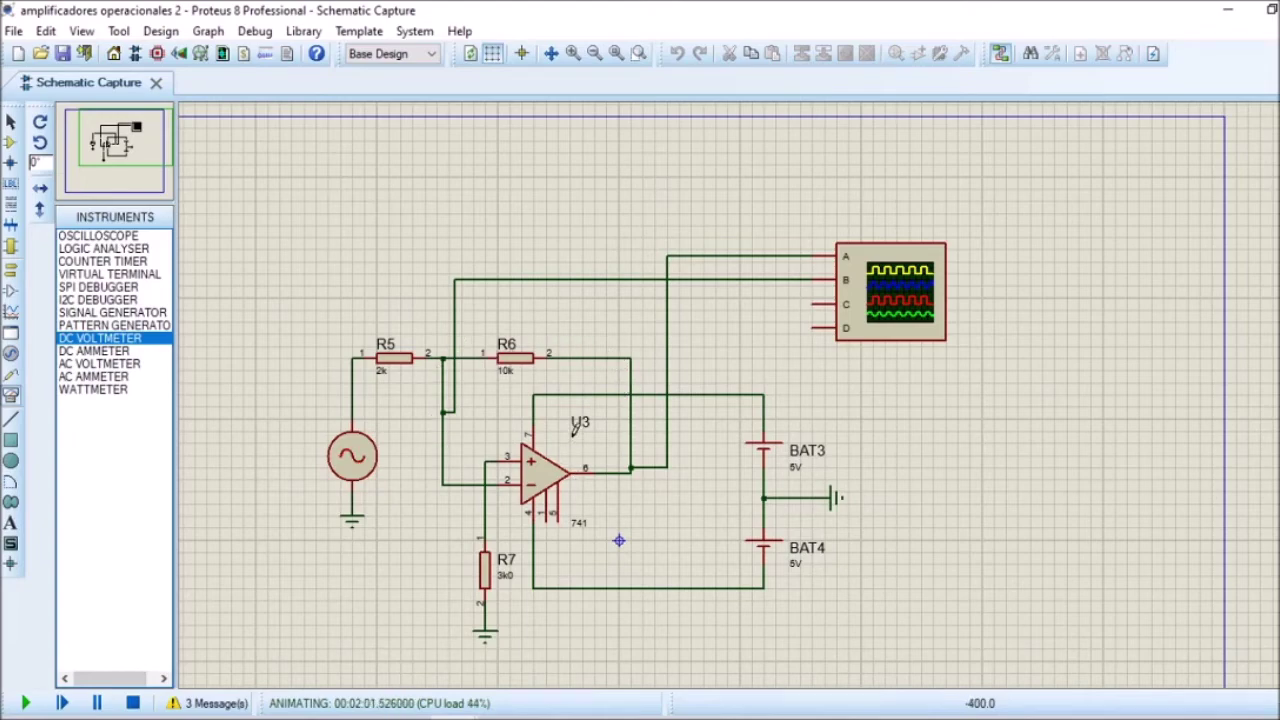
{"action": "scroll", "coordinate": [570, 434], "scroll_direction": "up", "scroll_amount": 1}
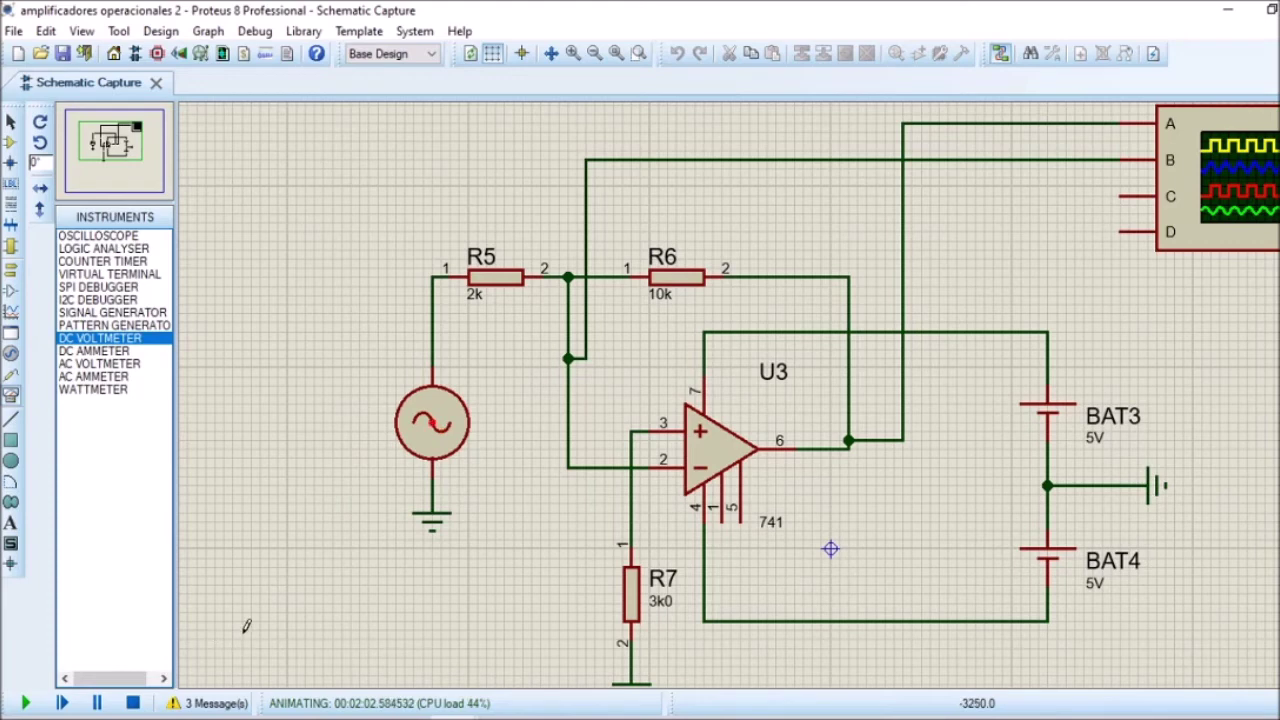
{"action": "left_click", "coordinate": [132, 703]}
- Colour the feedback wire from R6 pin 2 down to the U3 output junction yellow, overriding the global wire colour
{"action": "right_click", "coordinate": [848, 387]}
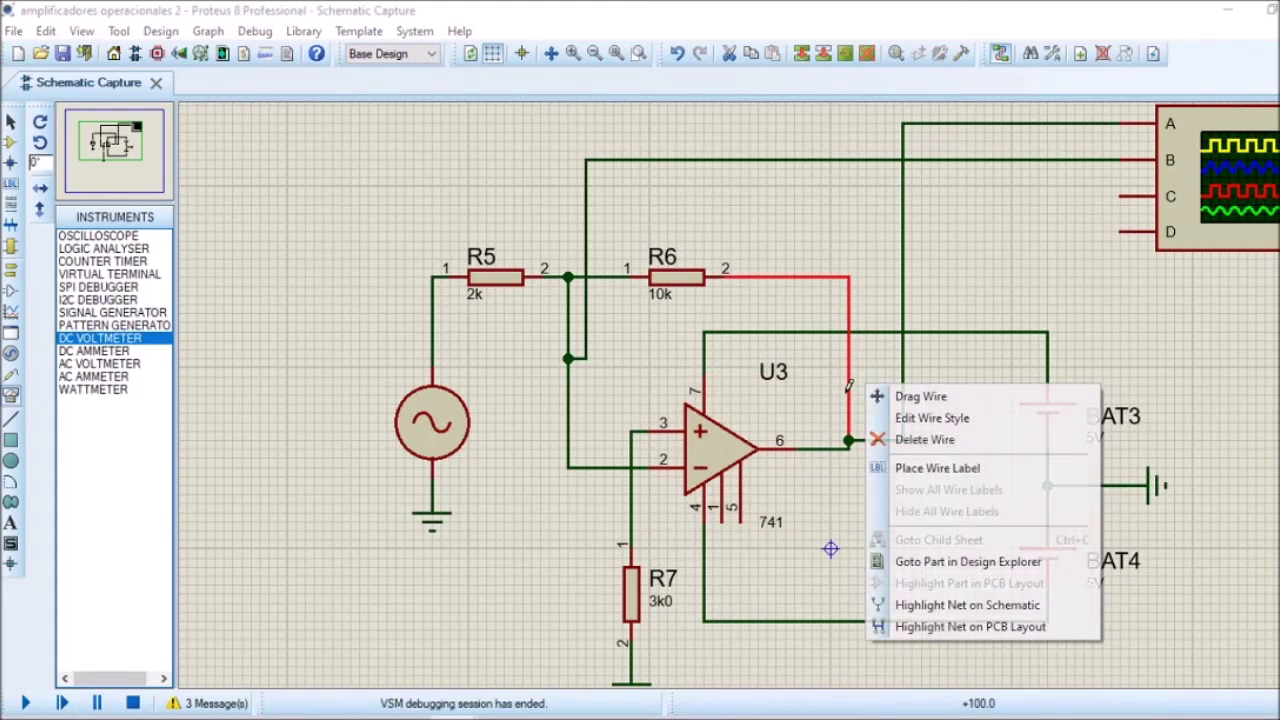
{"action": "left_click", "coordinate": [903, 419]}
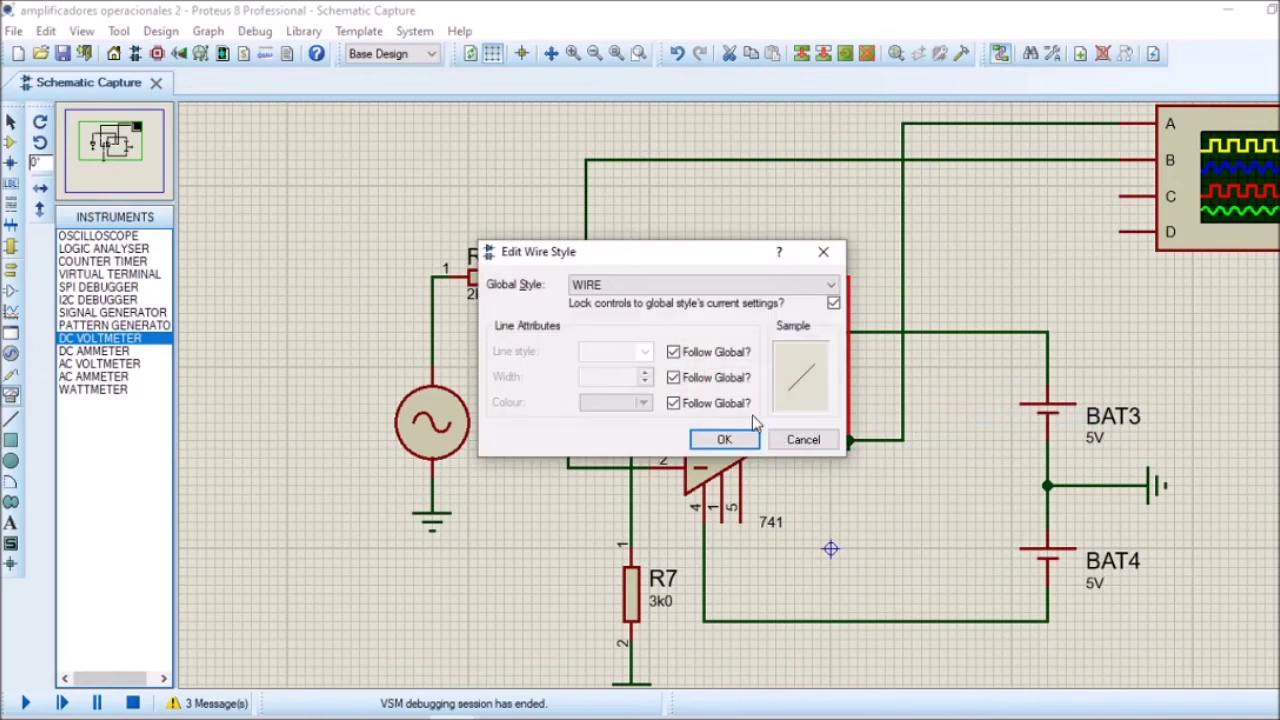
{"action": "left_click", "coordinate": [673, 403]}
{"action": "left_click", "coordinate": [644, 402]}
{"action": "left_click", "coordinate": [694, 440]}
{"action": "left_click", "coordinate": [724, 440]}
- Colour the wire between the R5 junction and R6 pin 1 yellow
{"action": "right_click", "coordinate": [614, 276]}
{"action": "left_click", "coordinate": [675, 306]}
{"action": "left_click", "coordinate": [673, 403]}
{"action": "left_click", "coordinate": [644, 403]}
{"action": "left_click", "coordinate": [694, 440]}
{"action": "left_click", "coordinate": [742, 440]}
- Colour the wire from the R5-R6 junction down to U3 pin 2 yellow
{"action": "right_click", "coordinate": [569, 397]}
{"action": "left_click", "coordinate": [650, 429]}
{"action": "left_click", "coordinate": [673, 403]}
{"action": "left_click", "coordinate": [644, 403]}
{"action": "left_click", "coordinate": [694, 440]}
{"action": "left_click", "coordinate": [724, 440]}
{"action": "right_click", "coordinate": [585, 330]}
{"action": "left_click", "coordinate": [640, 362]}
{"action": "left_click", "coordinate": [673, 403]}
{"action": "left_click", "coordinate": [644, 403]}
{"action": "left_click", "coordinate": [673, 436]}
{"action": "left_click", "coordinate": [803, 440]}
- Colour the wire between U3 pin 6 and the output junction yellow
{"action": "right_click", "coordinate": [811, 446]}
{"action": "left_click", "coordinate": [868, 478]}
{"action": "left_click", "coordinate": [673, 403]}
{"action": "left_click", "coordinate": [644, 403]}
{"action": "left_click", "coordinate": [724, 440]}
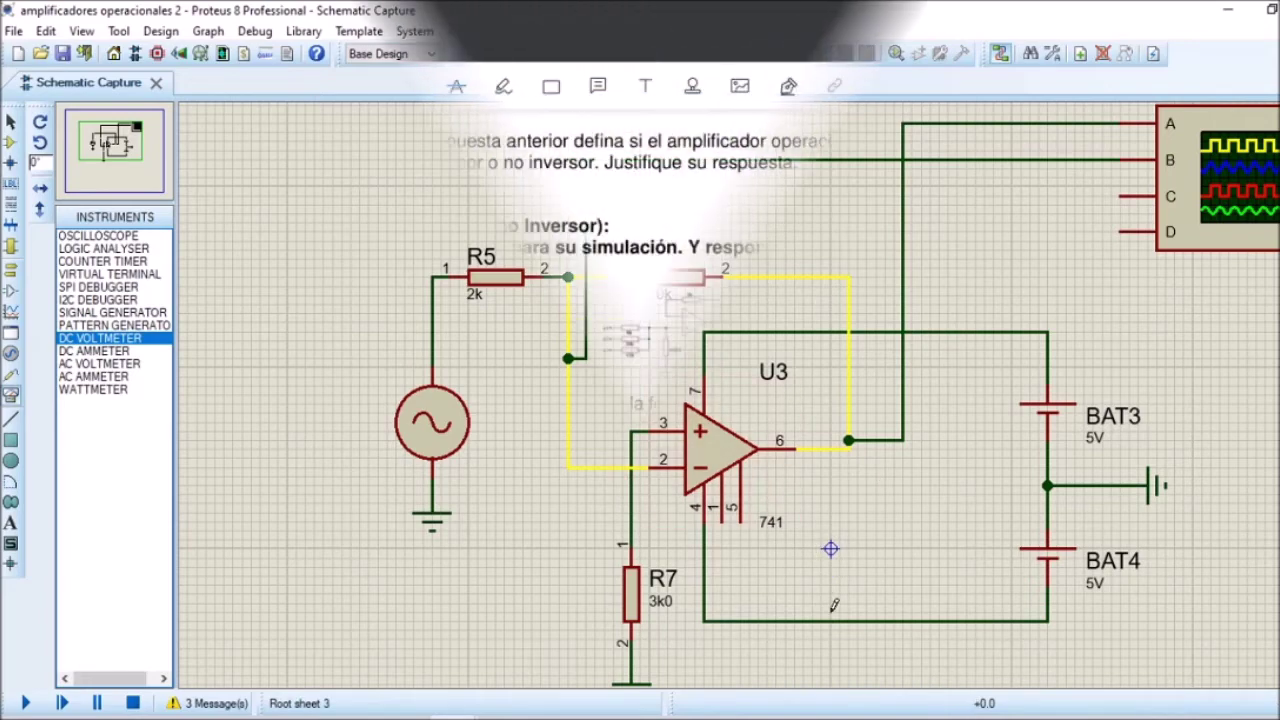
- Read the Circuito No. 4 (Sumador no Inversor) heading and its assembly instruction in the PDF
{"action": "left_click_drag", "start_coordinate": [276, 224], "coordinate": [607, 229]}
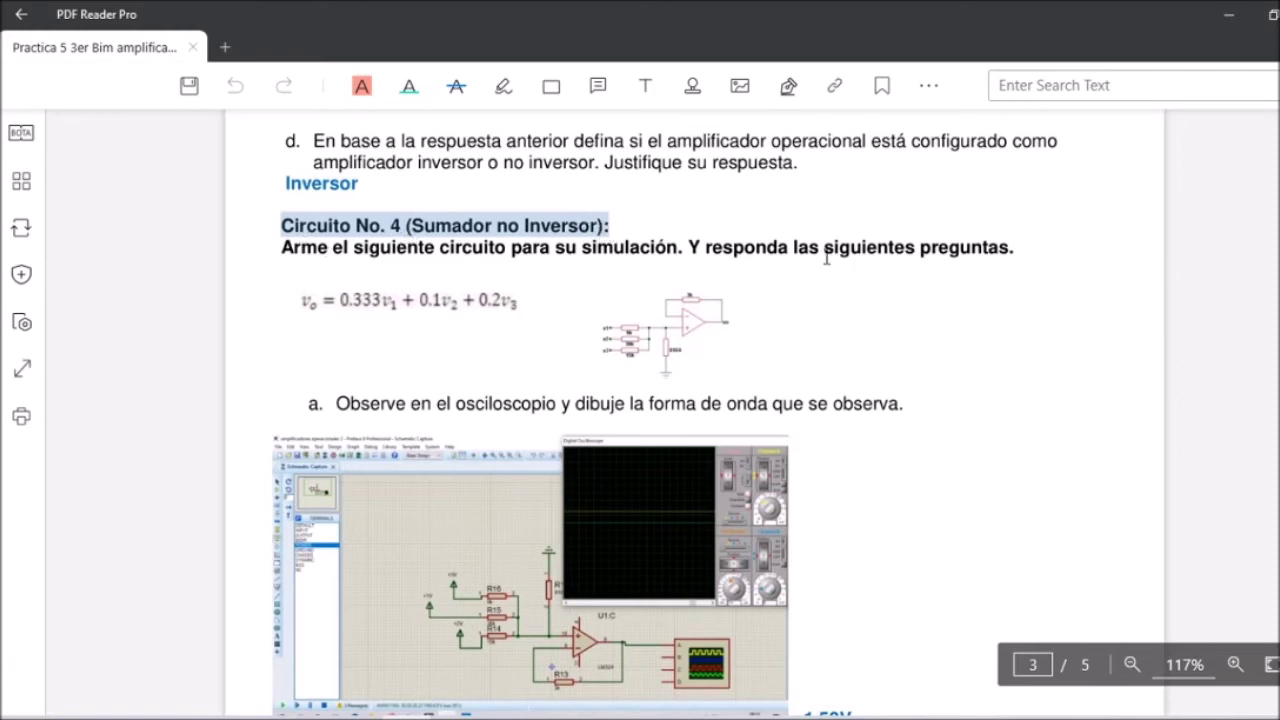
{"action": "scroll", "coordinate": [946, 363], "scroll_direction": "down", "scroll_amount": 1}
{"action": "scroll", "coordinate": [889, 317], "scroll_direction": "up", "scroll_amount": 1}
- Enlarge the PDF to 227% and examine the resistor values and connections in the Circuito No. 4 schematic
{"action": "scroll", "coordinate": [555, 571], "scroll_direction": "up", "scroll_amount": 3, "text": "ctrl"}
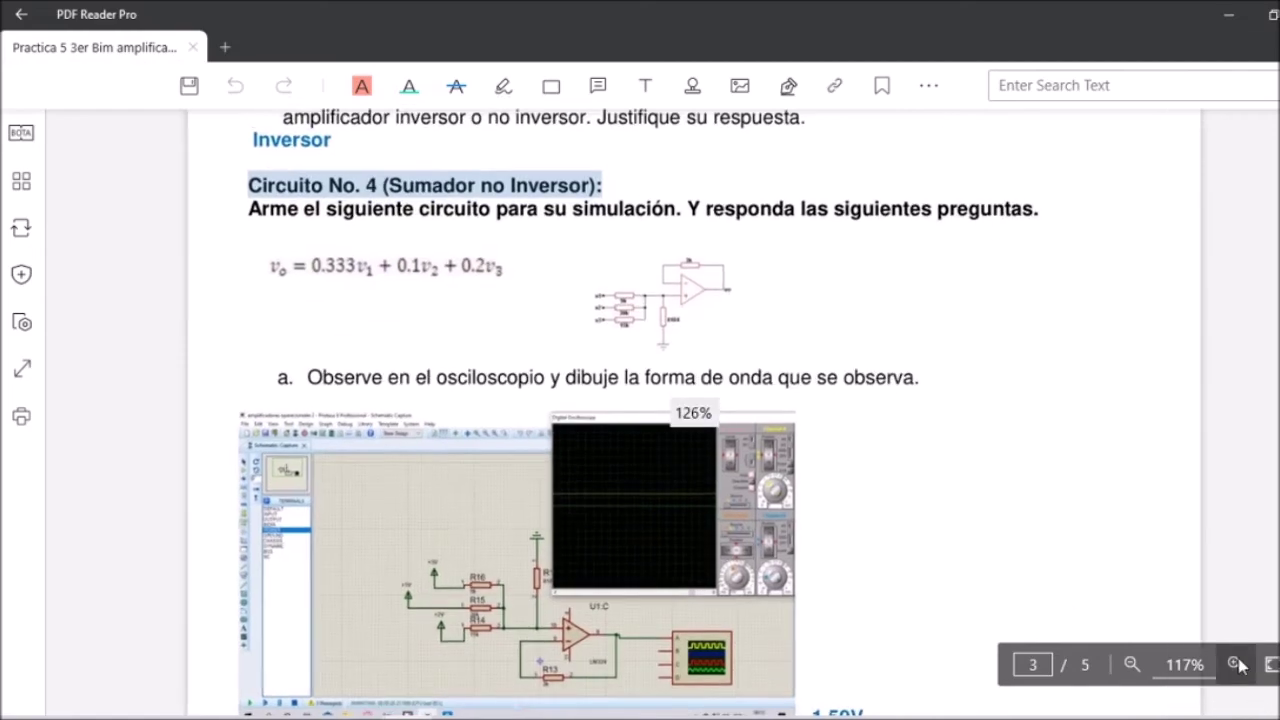
{"action": "scroll", "coordinate": [600, 555], "scroll_direction": "up", "scroll_amount": 2}
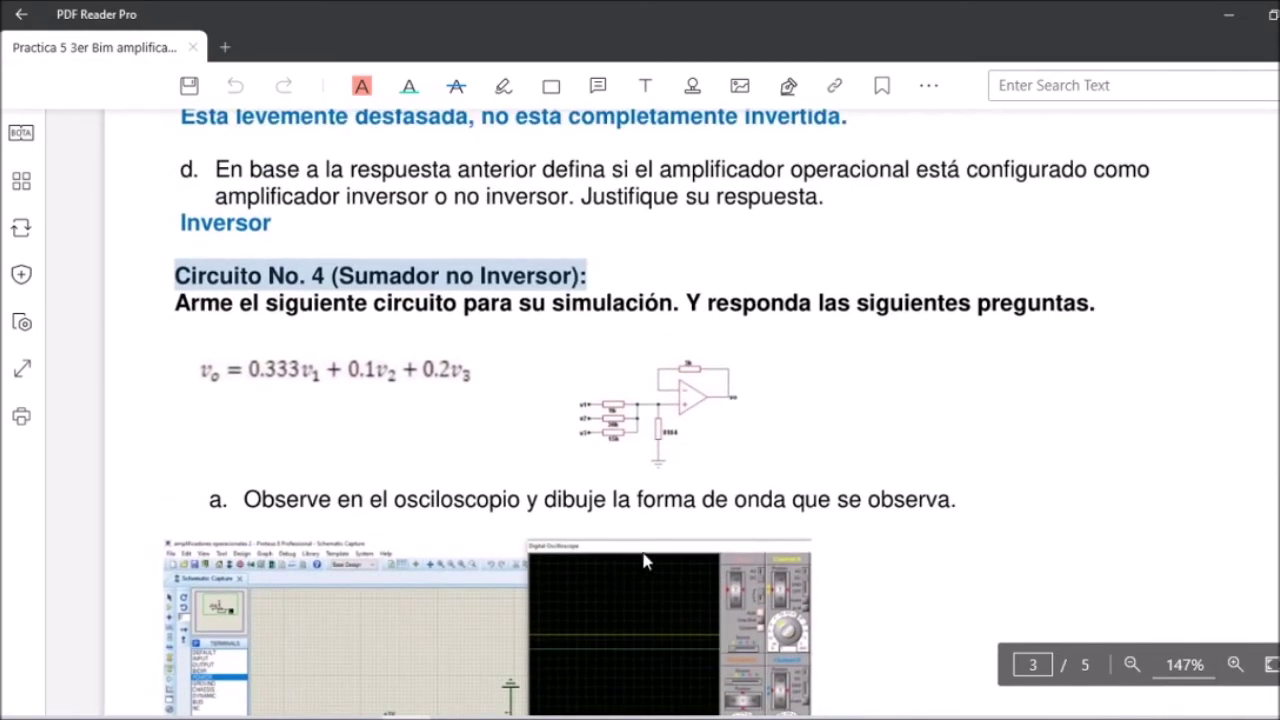
{"action": "left_click", "coordinate": [1235, 664]}
{"action": "left_click", "coordinate": [1243, 669]}
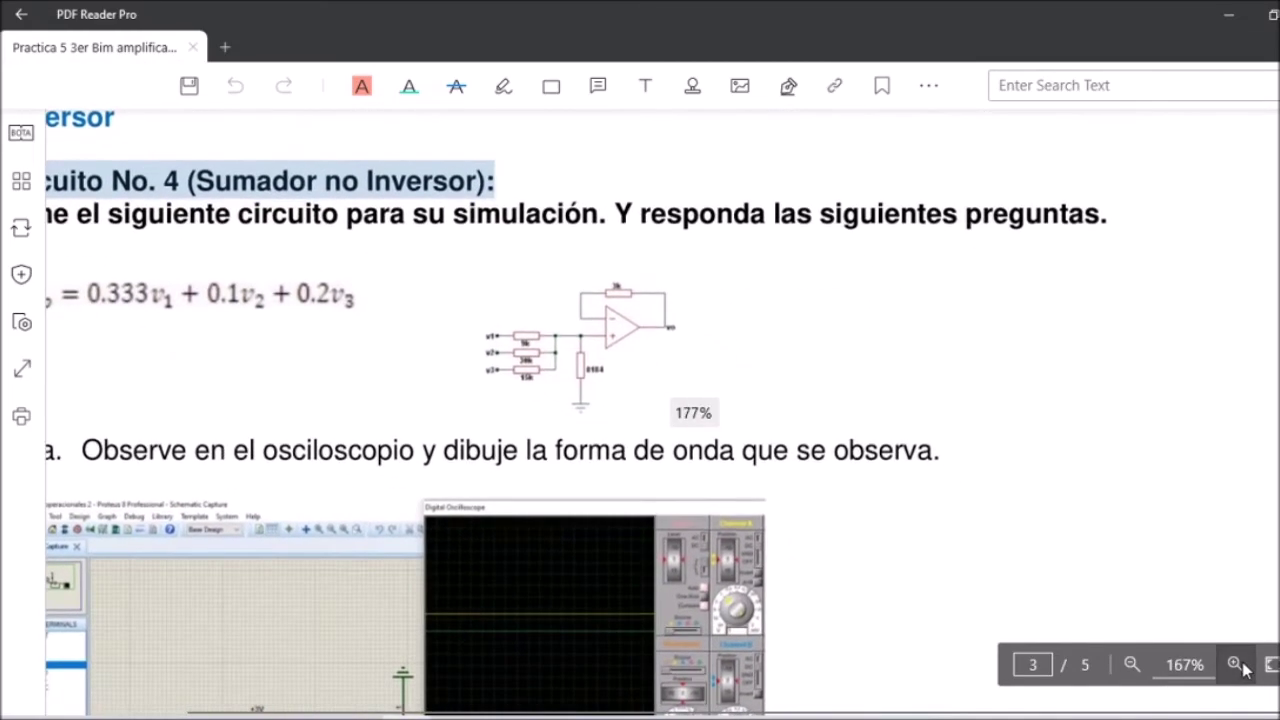
{"action": "left_click", "coordinate": [1243, 669]}
{"action": "left_click", "coordinate": [1243, 669]}
{"action": "scroll", "coordinate": [1210, 692], "scroll_direction": "up", "scroll_amount": 1}
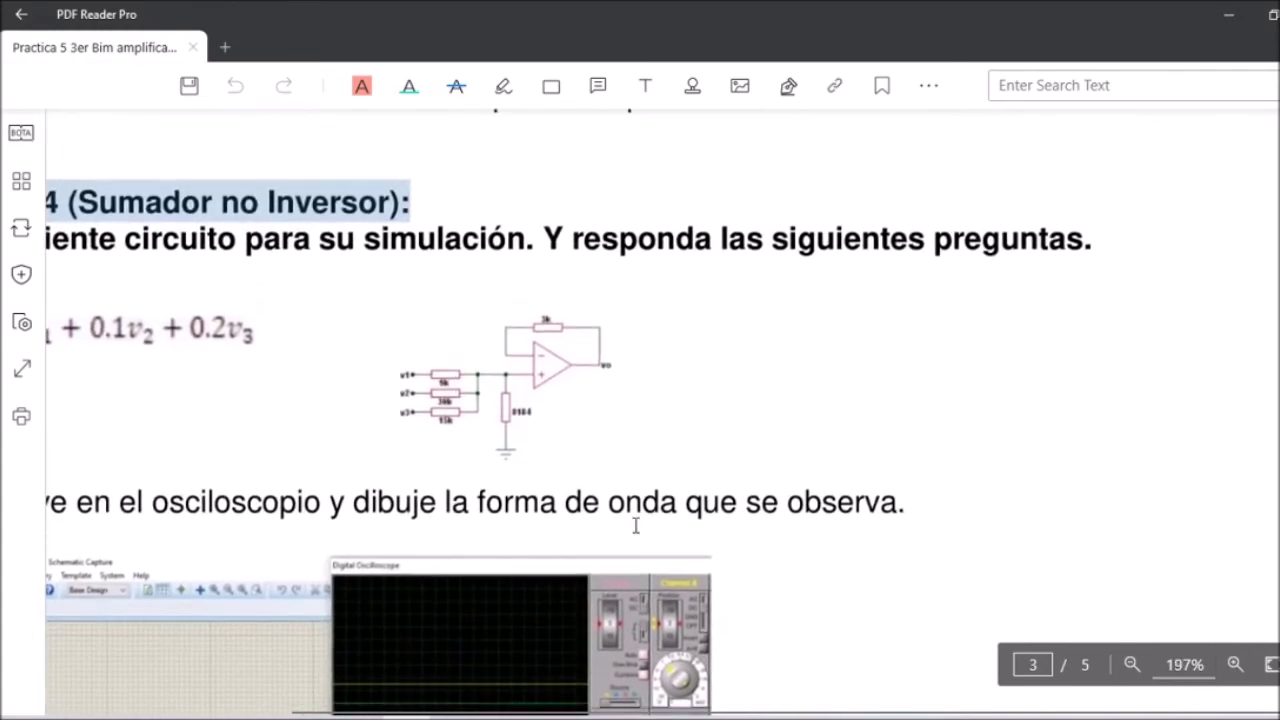
{"action": "left_click", "coordinate": [1233, 664]}
{"action": "left_click", "coordinate": [1233, 664]}
{"action": "left_click", "coordinate": [1233, 664]}
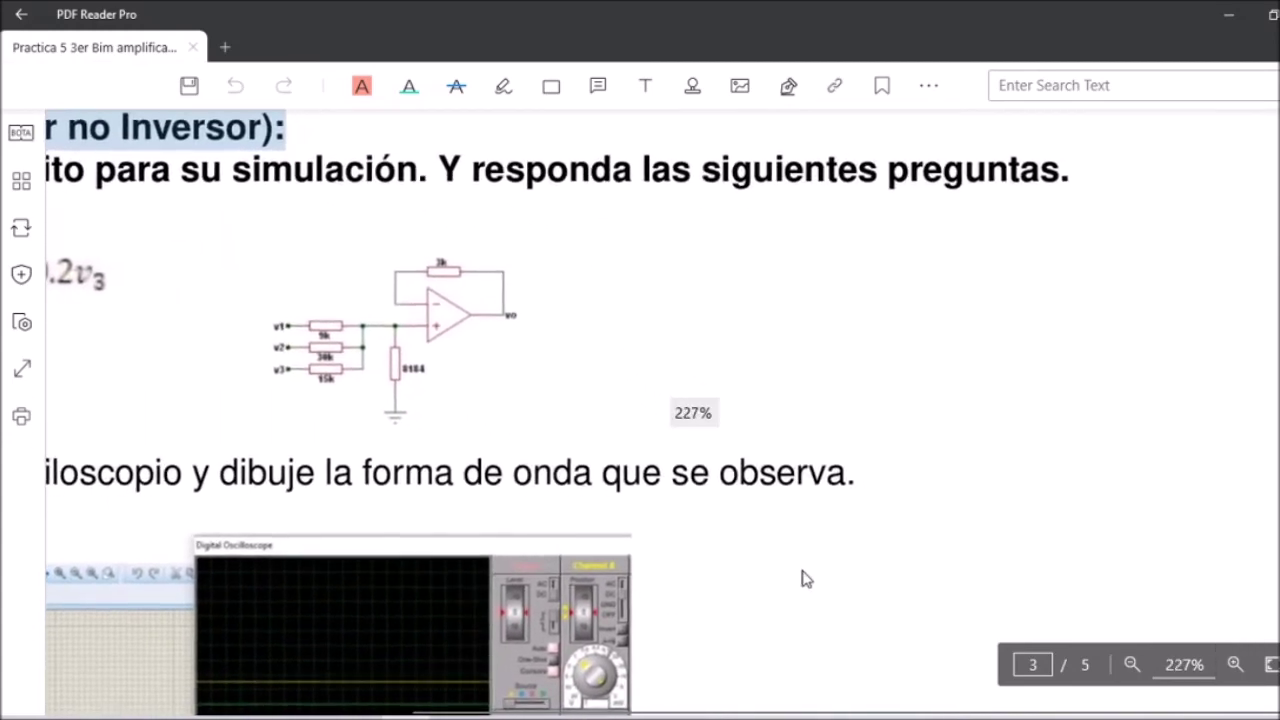
{"action": "left_click_drag", "start_coordinate": [425, 709], "coordinate": [321, 711]}
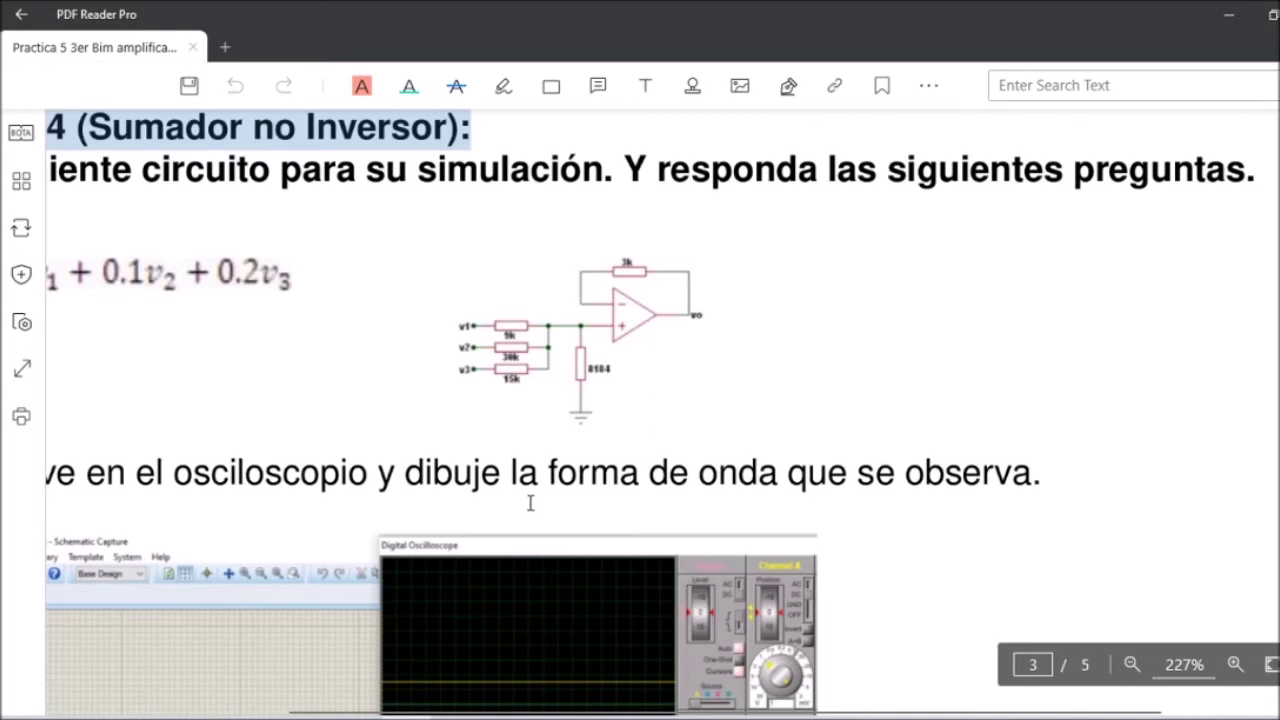
- Switch to the Proteus amplificadores operacionales 2 project and go two sheets ahead to the summing circuit built around U1:C
{"action": "mouse_move", "coordinate": [440, 708]}
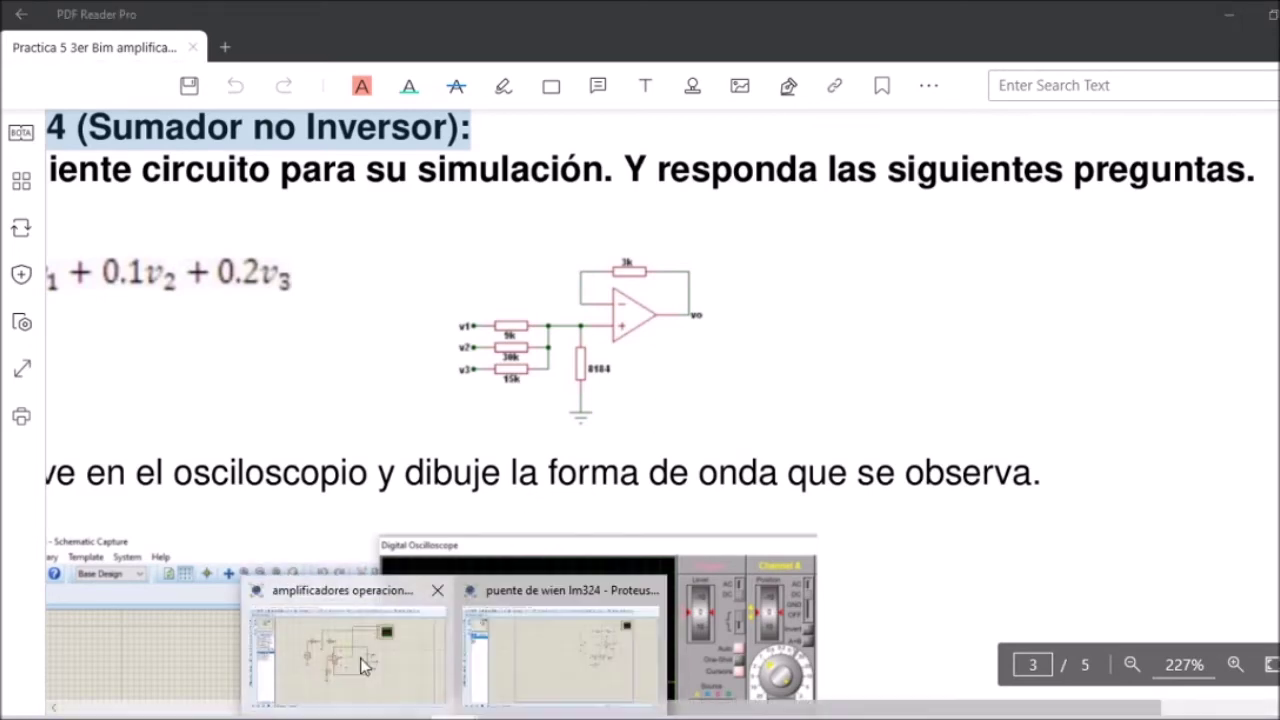
{"action": "left_click", "coordinate": [360, 650]}
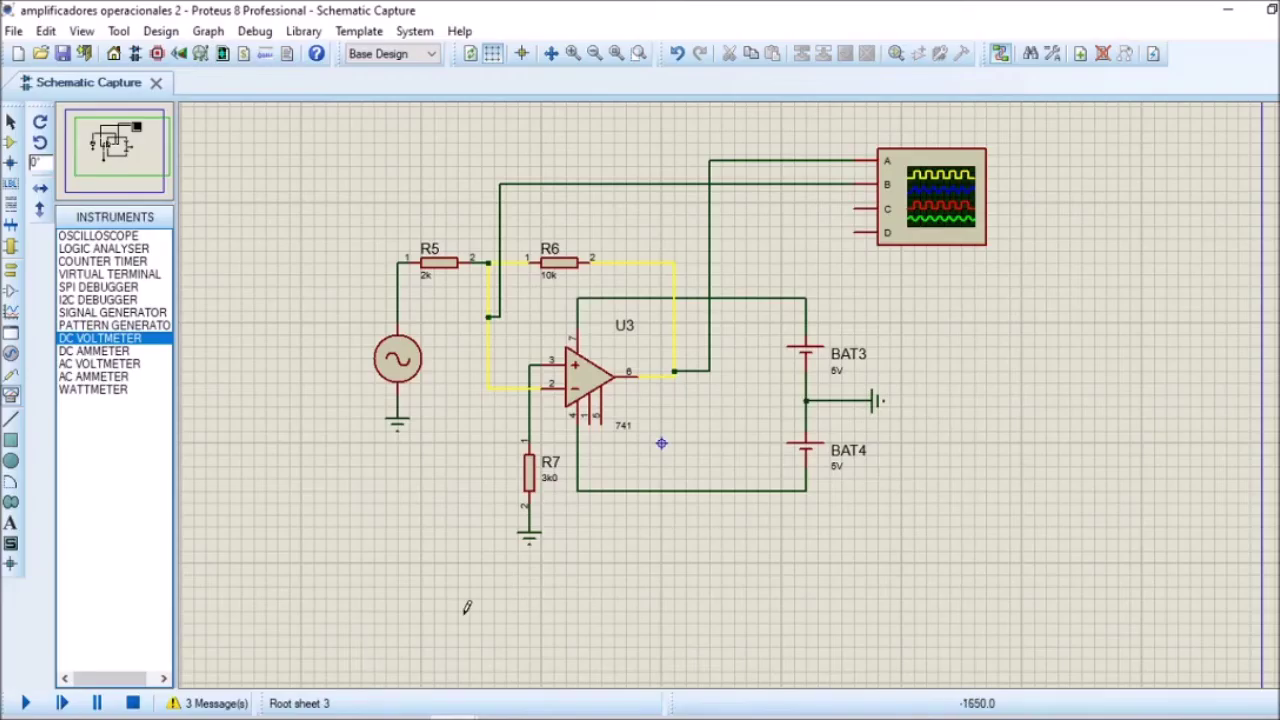
{"action": "key", "text": "Page_Down"}
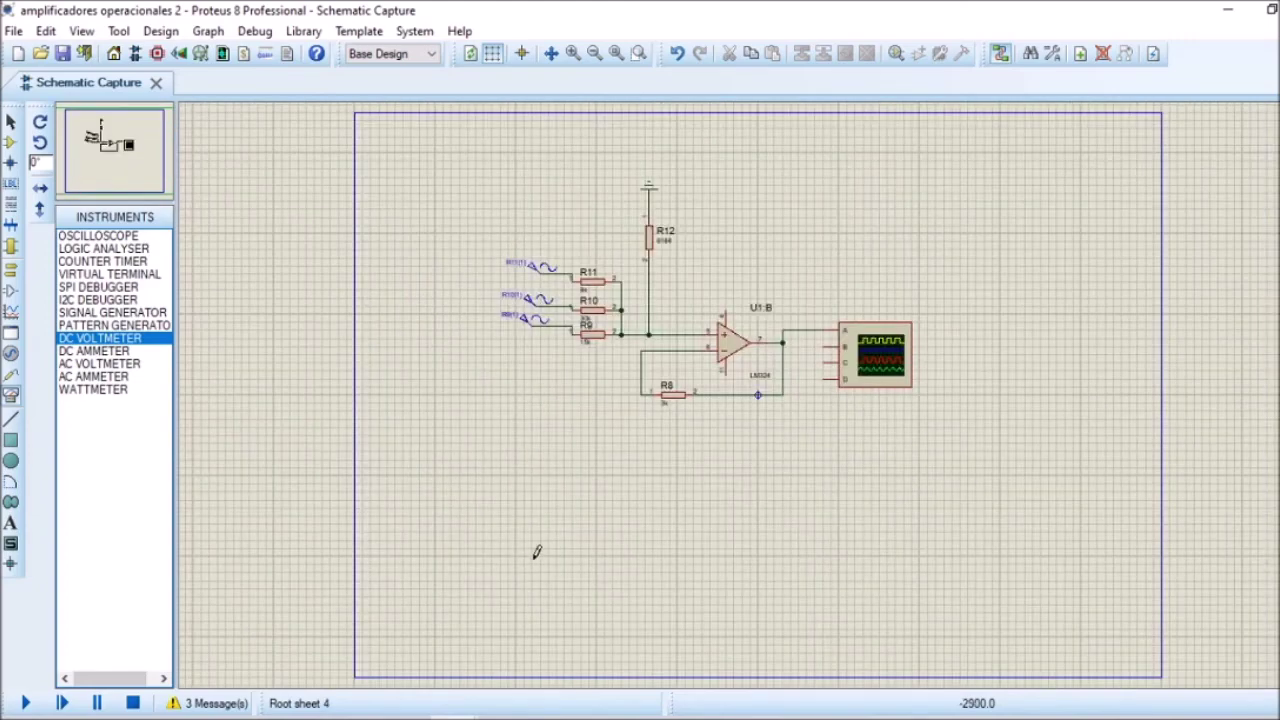
{"action": "key", "text": "Page_Down"}
{"action": "scroll", "coordinate": [760, 404], "scroll_direction": "up", "scroll_amount": 1}
{"action": "scroll", "coordinate": [766, 388], "scroll_direction": "down", "scroll_amount": 1}
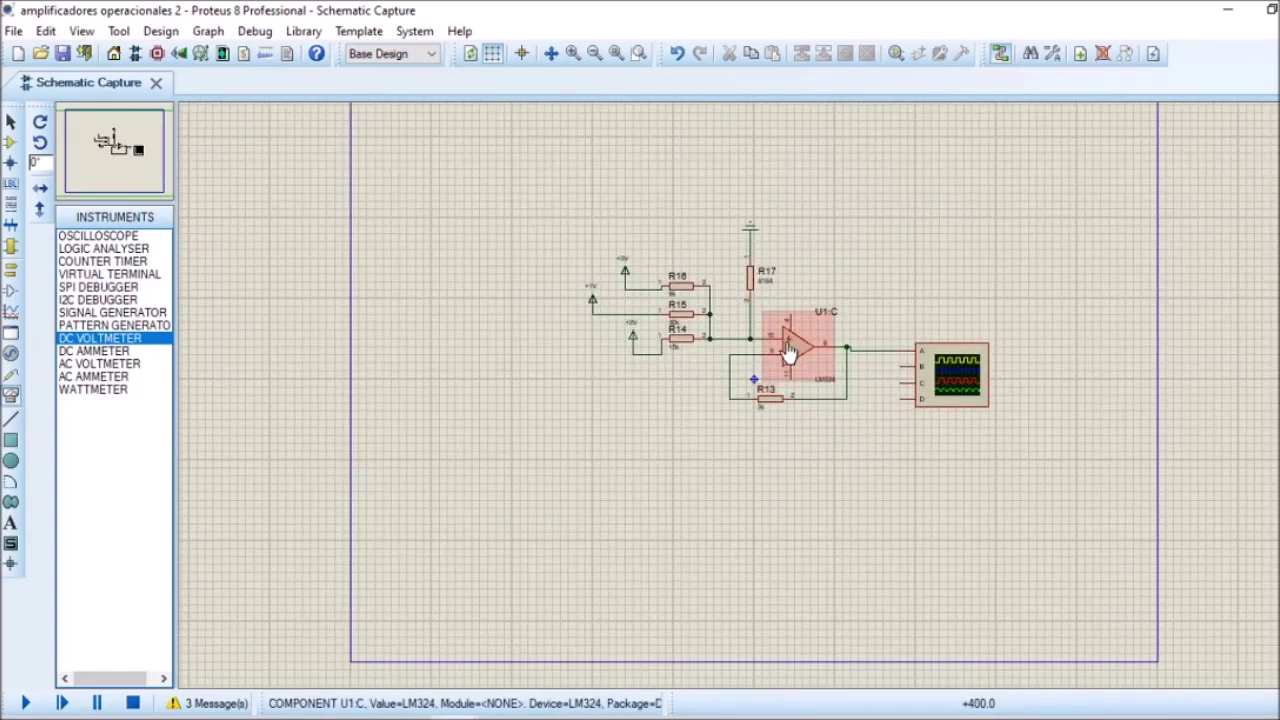
- Compare the summing circuits on root sheets 4 and 5, and examine the U1:C circuit's resistors, supplies and oscilloscope connection
{"action": "scroll", "coordinate": [788, 356], "scroll_direction": "up", "scroll_amount": 1}
{"action": "scroll", "coordinate": [760, 385], "scroll_direction": "up", "scroll_amount": 1}
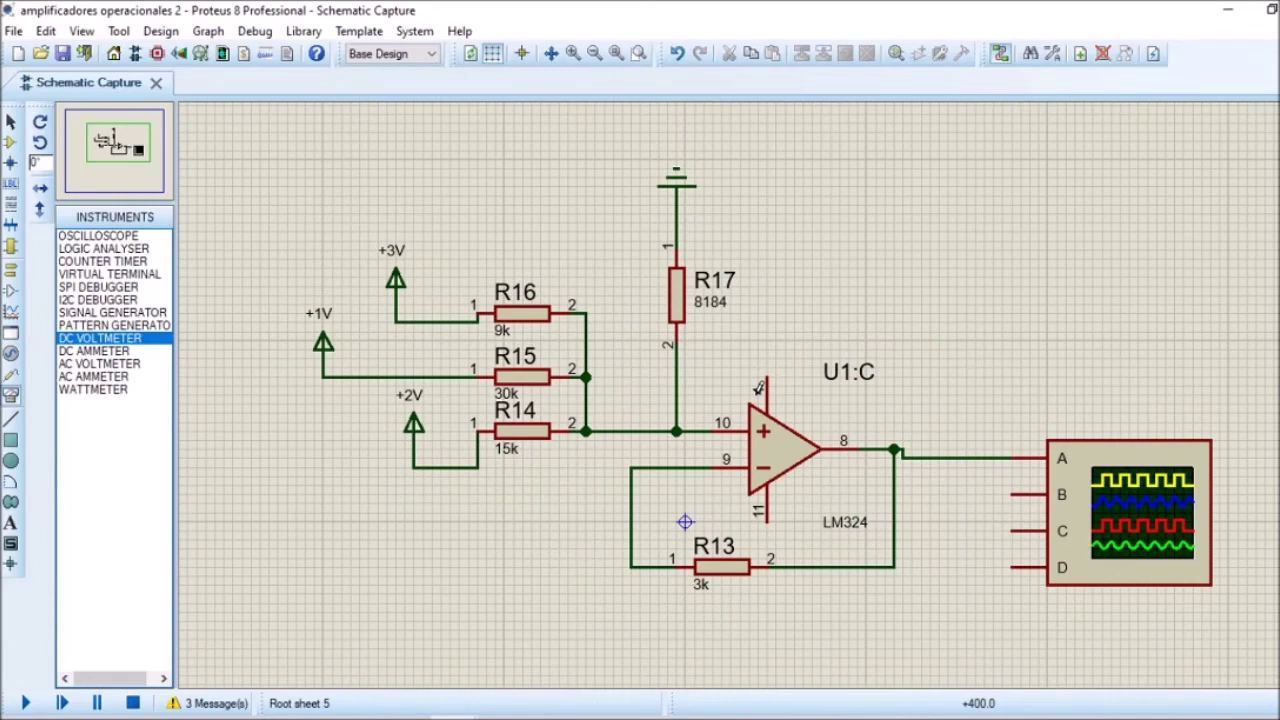
{"action": "key", "text": "Page_Up"}
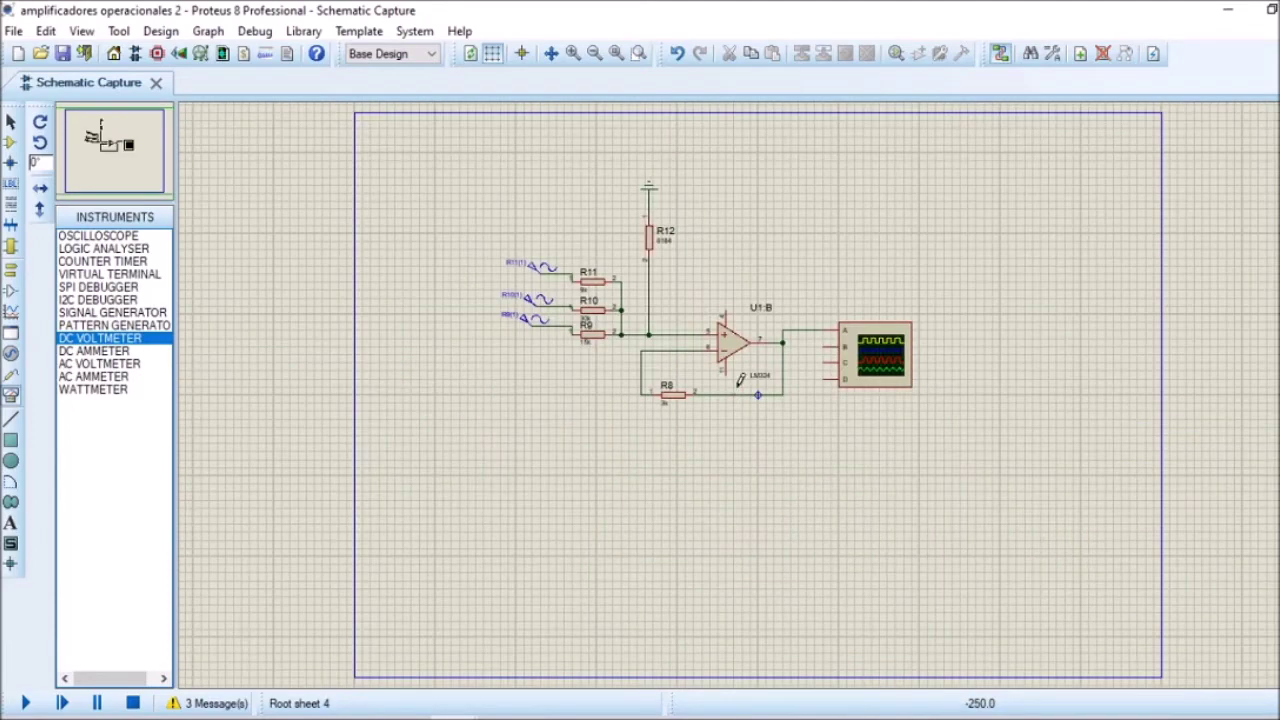
{"action": "scroll", "coordinate": [386, 360], "scroll_direction": "up", "scroll_amount": 1}
{"action": "scroll", "coordinate": [500, 400], "scroll_direction": "down", "scroll_amount": 1}
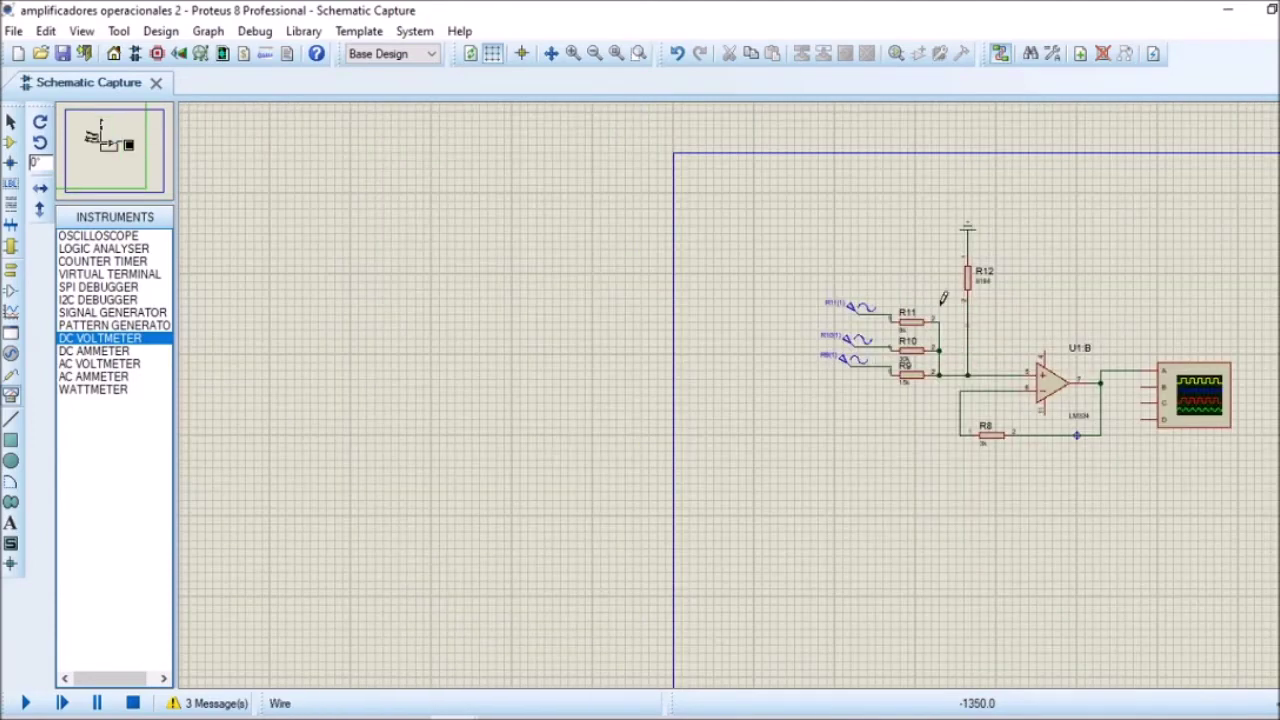
{"action": "scroll", "coordinate": [627, 443], "scroll_direction": "up", "scroll_amount": 1}
{"action": "scroll", "coordinate": [627, 443], "scroll_direction": "down", "scroll_amount": 1}
{"action": "key", "text": "Page_Down"}
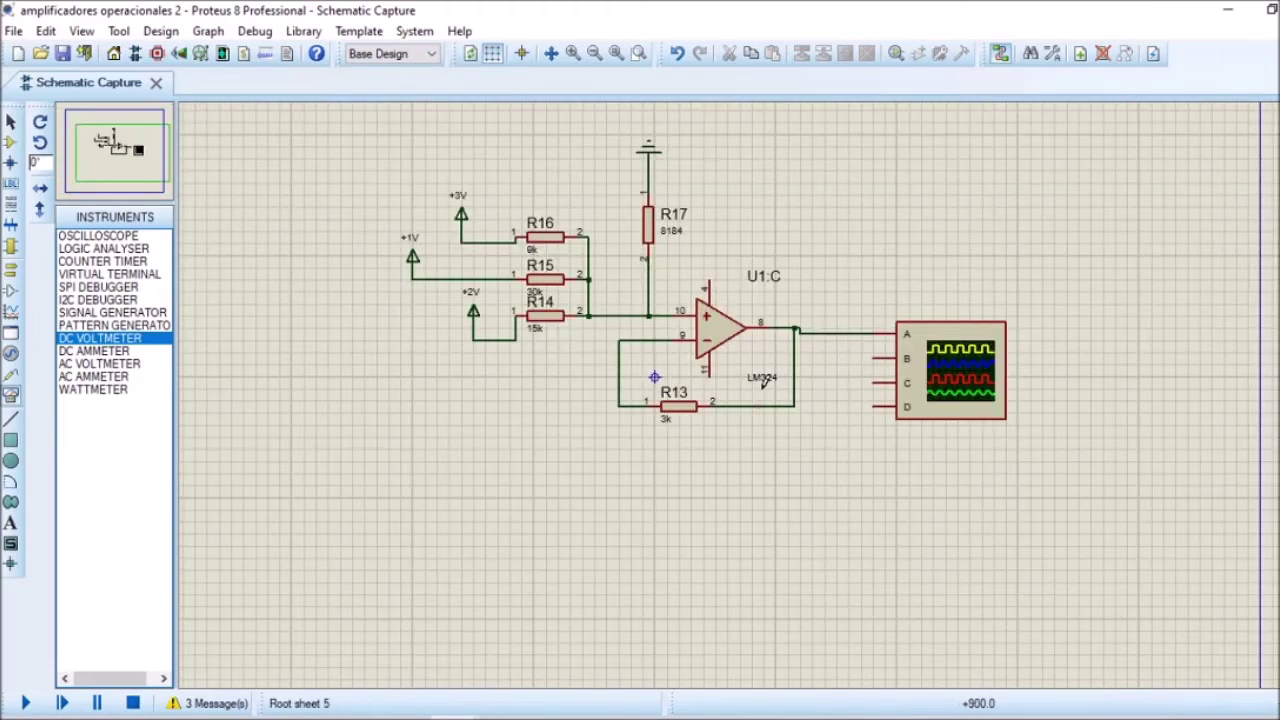
{"action": "scroll", "coordinate": [716, 307], "scroll_direction": "down", "scroll_amount": 1}
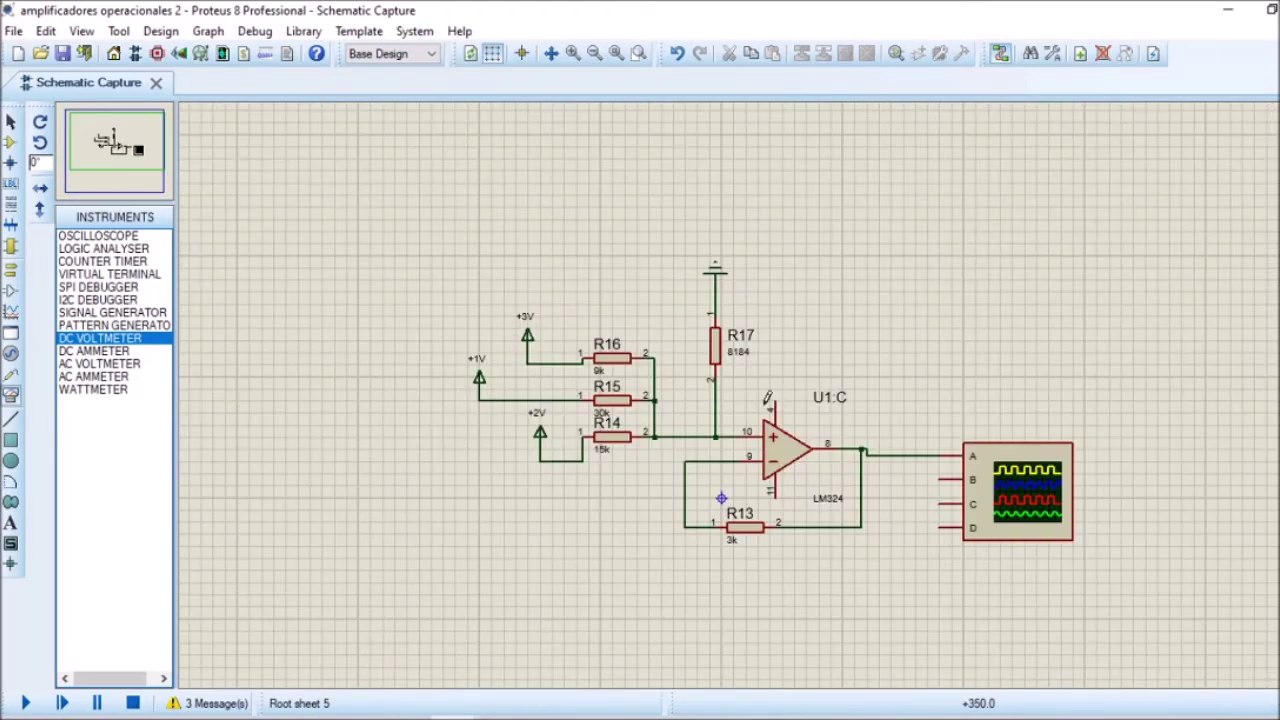
{"action": "scroll", "coordinate": [767, 425], "scroll_direction": "up", "scroll_amount": 1}
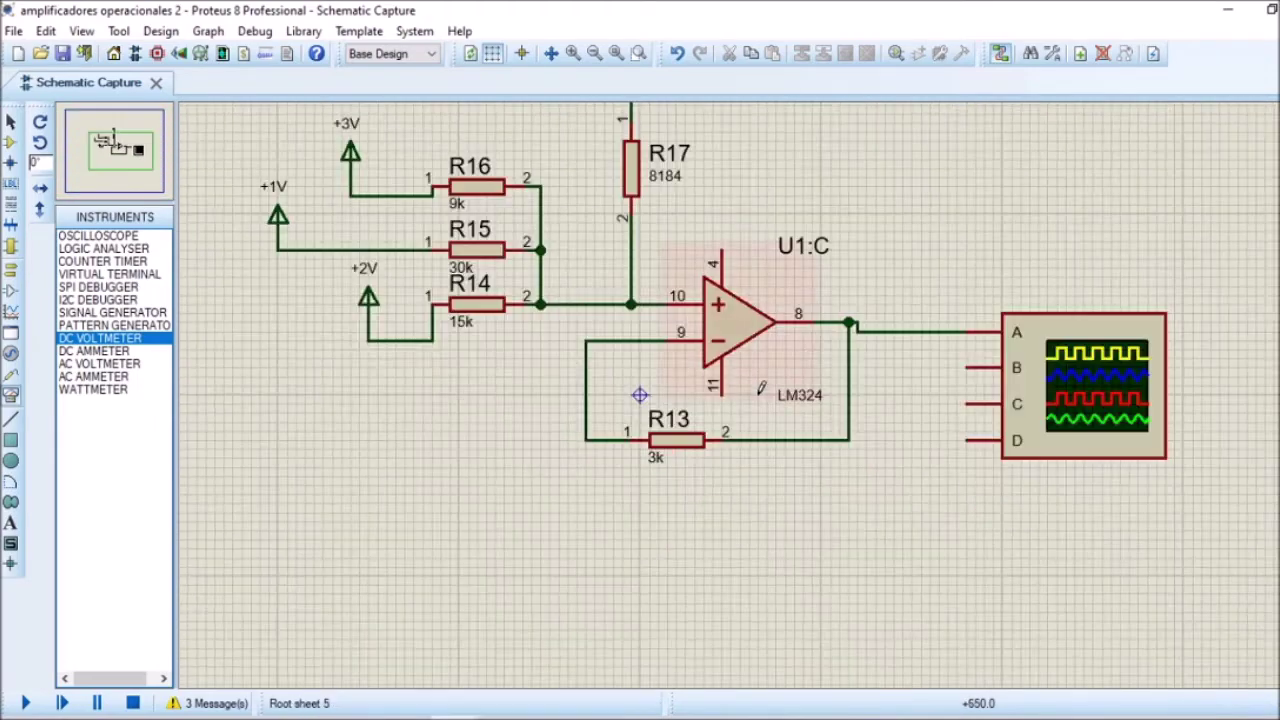
{"action": "scroll", "coordinate": [708, 285], "scroll_direction": "up", "scroll_amount": 1}
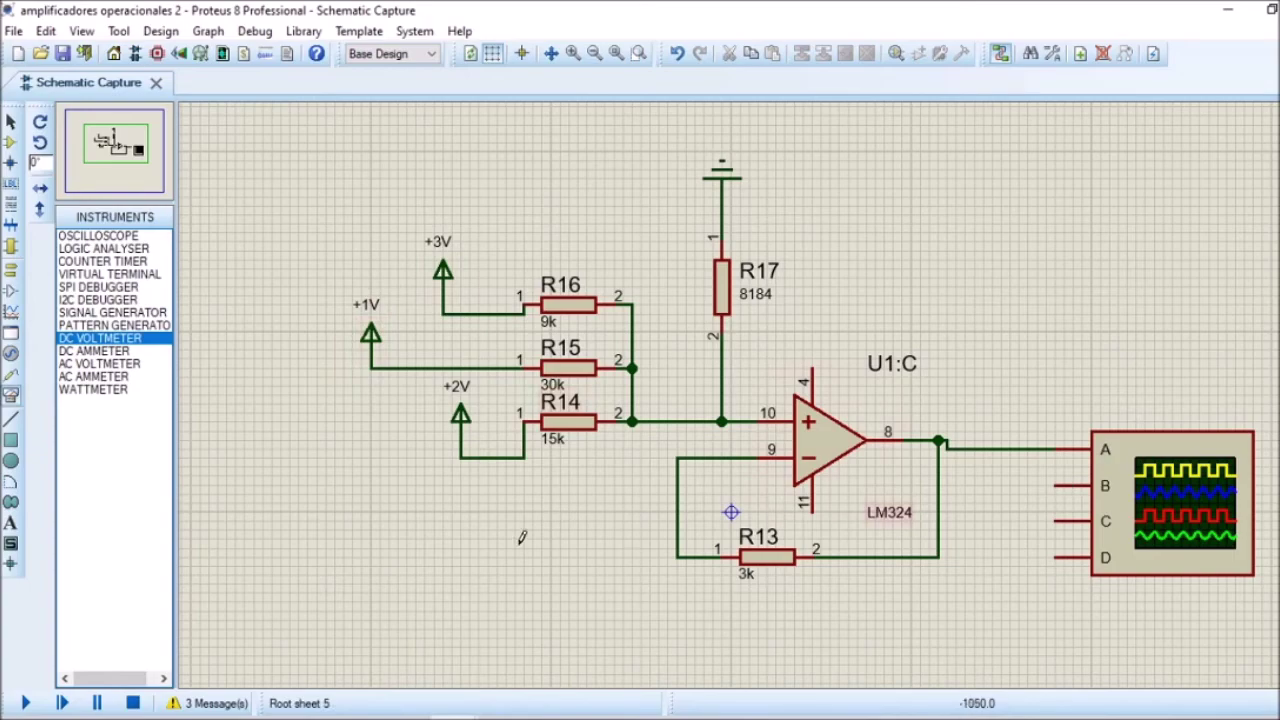
- Switch to the PDF, reset its zoom to 100% and read question a of Circuito No. 4
{"action": "left_click", "coordinate": [406, 717]}
{"action": "scroll", "coordinate": [266, 500], "scroll_direction": "down", "scroll_amount": 1}
{"action": "scroll", "coordinate": [266, 500], "scroll_direction": "up", "scroll_amount": 1}
{"action": "left_click", "coordinate": [1182, 664]}
{"action": "left_click", "coordinate": [1184, 326]}
{"action": "left_click", "coordinate": [1167, 296]}
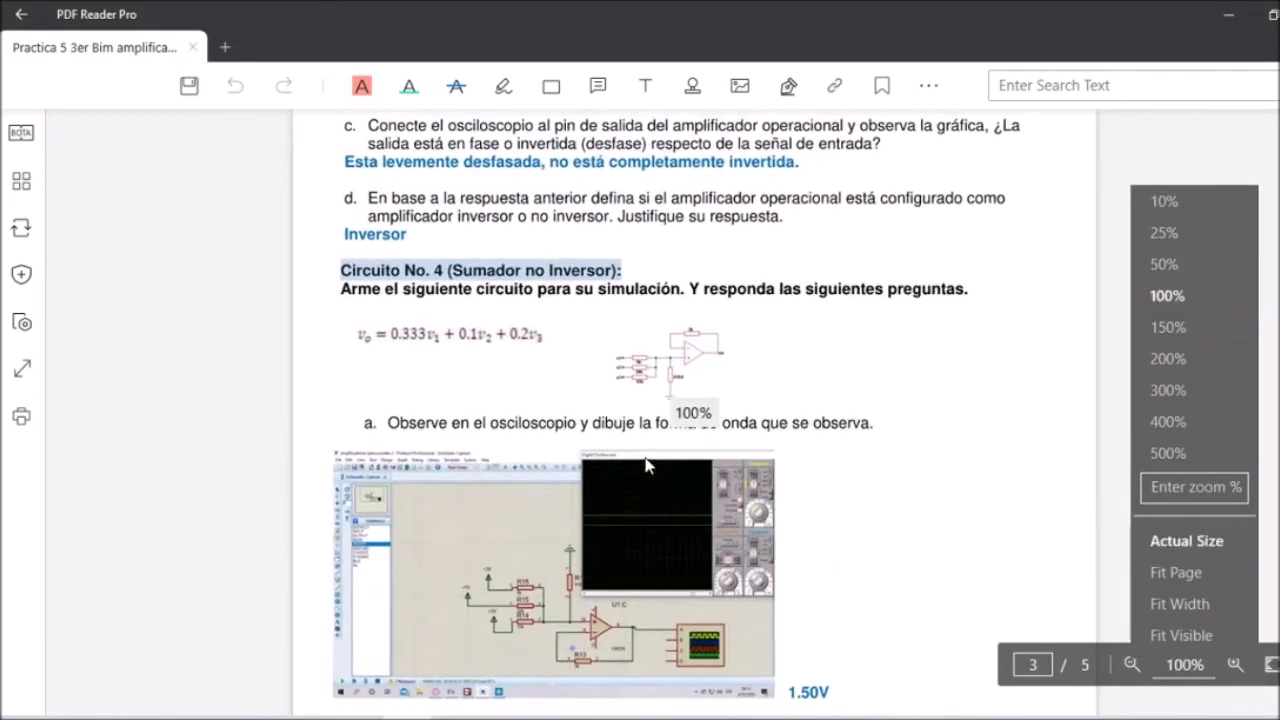
{"action": "scroll", "coordinate": [520, 318], "scroll_direction": "down", "scroll_amount": 3}
{"action": "scroll", "coordinate": [520, 318], "scroll_direction": "up", "scroll_amount": 4}
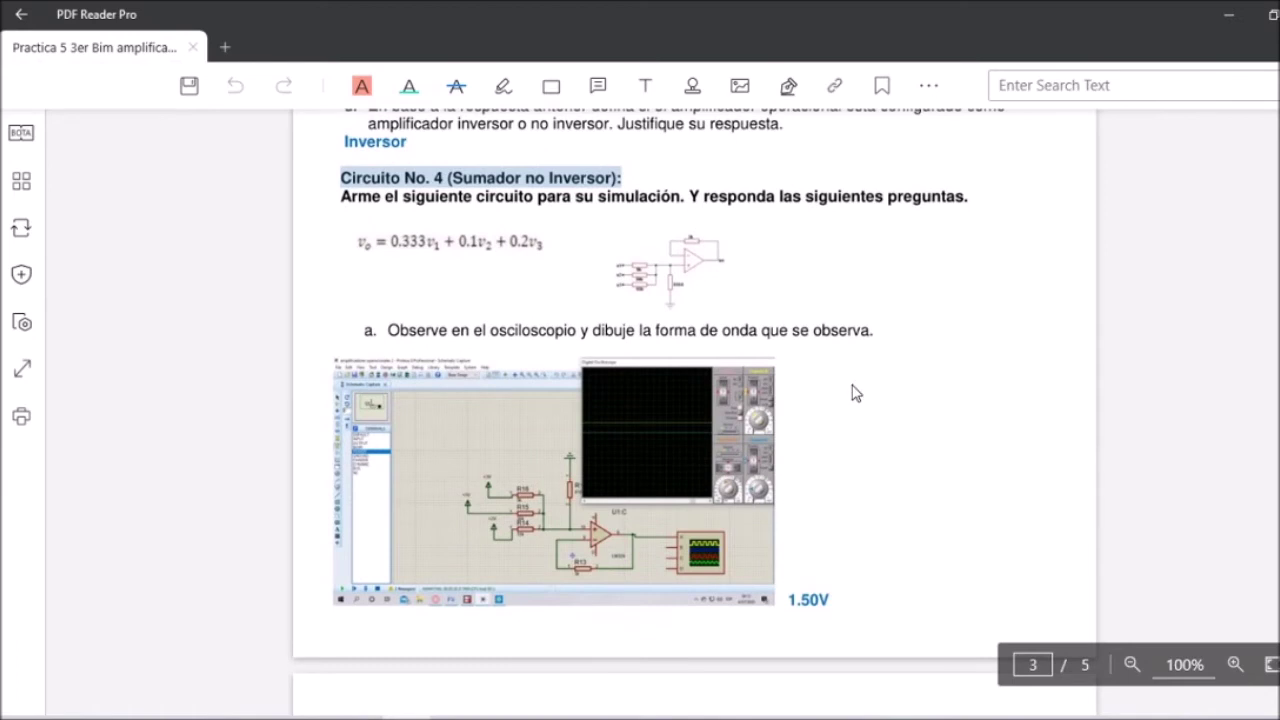
{"action": "scroll", "coordinate": [736, 367], "scroll_direction": "down", "scroll_amount": 2}
{"action": "scroll", "coordinate": [736, 366], "scroll_direction": "up", "scroll_amount": 2}
- Run the U1:C summing circuit simulation in Proteus and check the oscilloscope trace against the voltage answer written in the PDF
{"action": "left_click", "coordinate": [343, 634]}
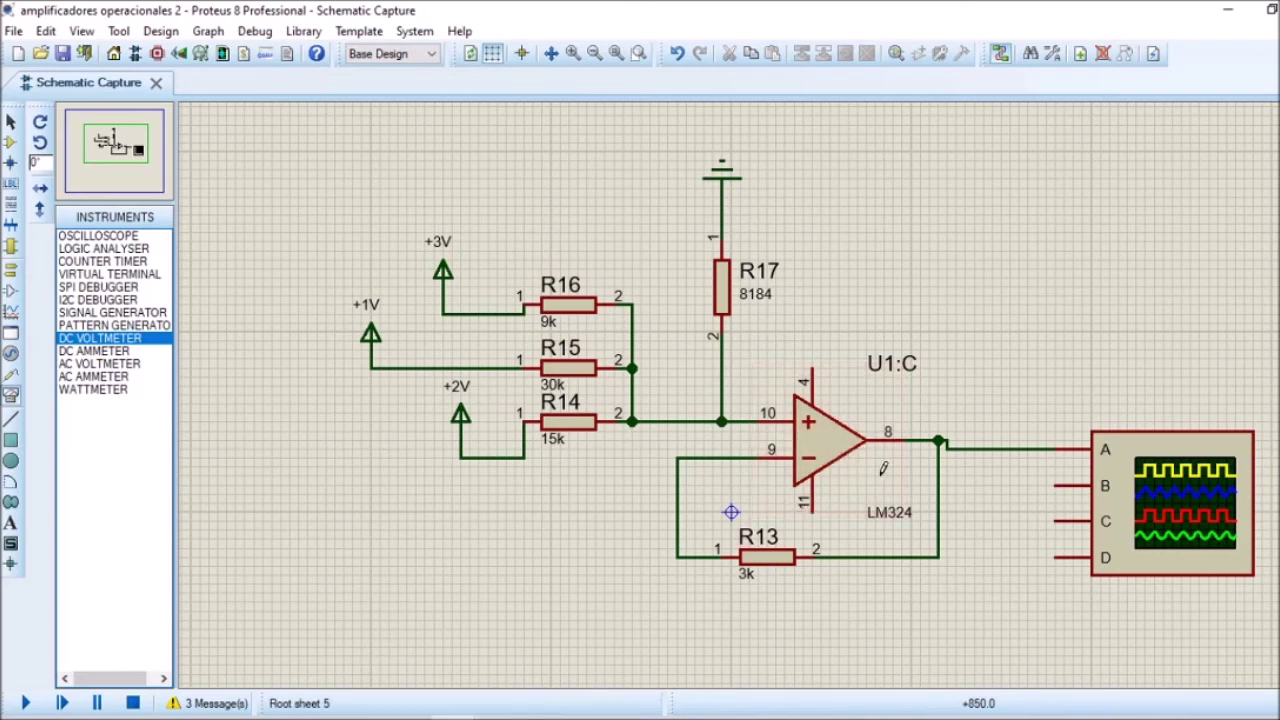
{"action": "left_click", "coordinate": [24, 705]}
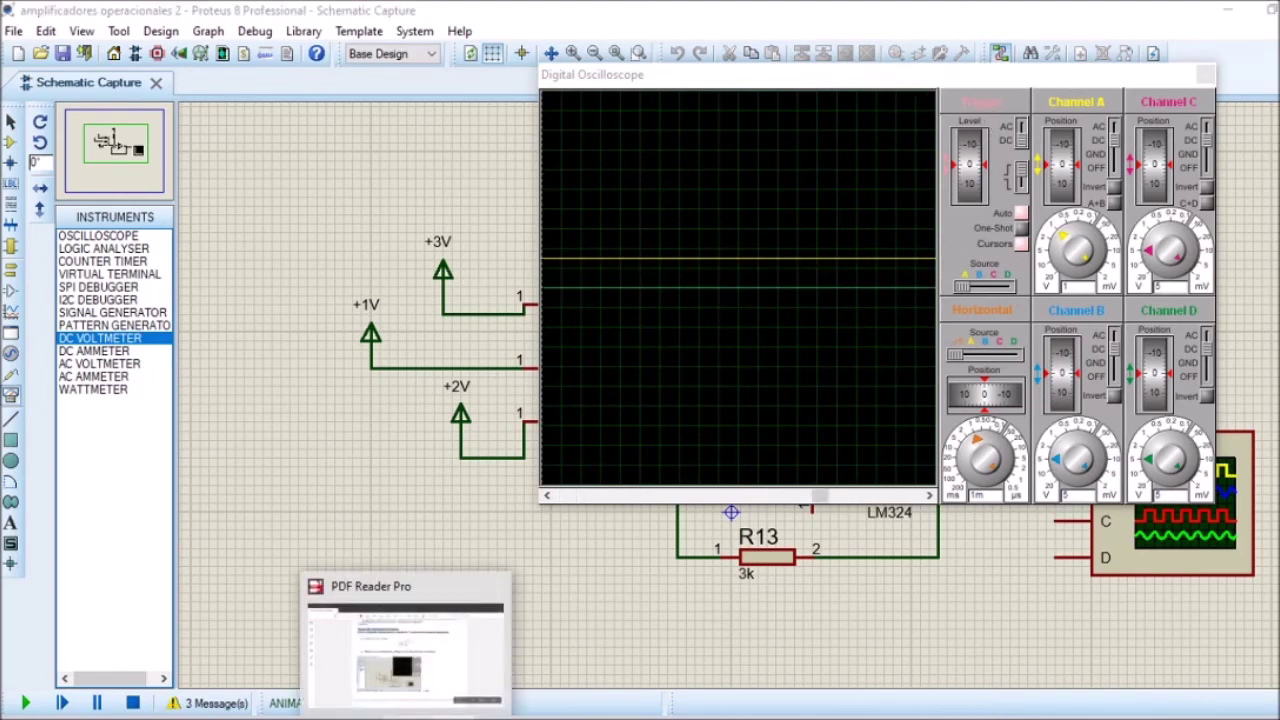
{"action": "left_click", "coordinate": [447, 712]}
{"action": "left_click_drag", "start_coordinate": [786, 600], "coordinate": [828, 607]}
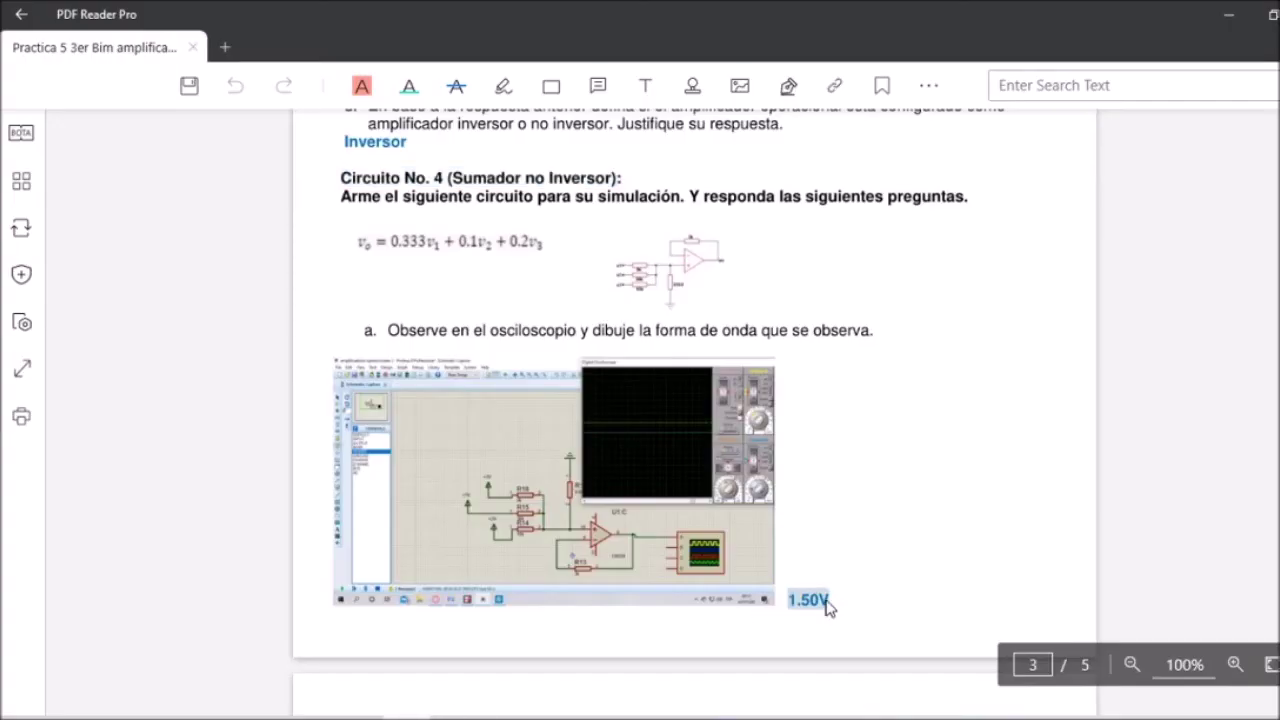
{"action": "mouse_move", "coordinate": [450, 716]}
{"action": "left_click", "coordinate": [349, 650]}
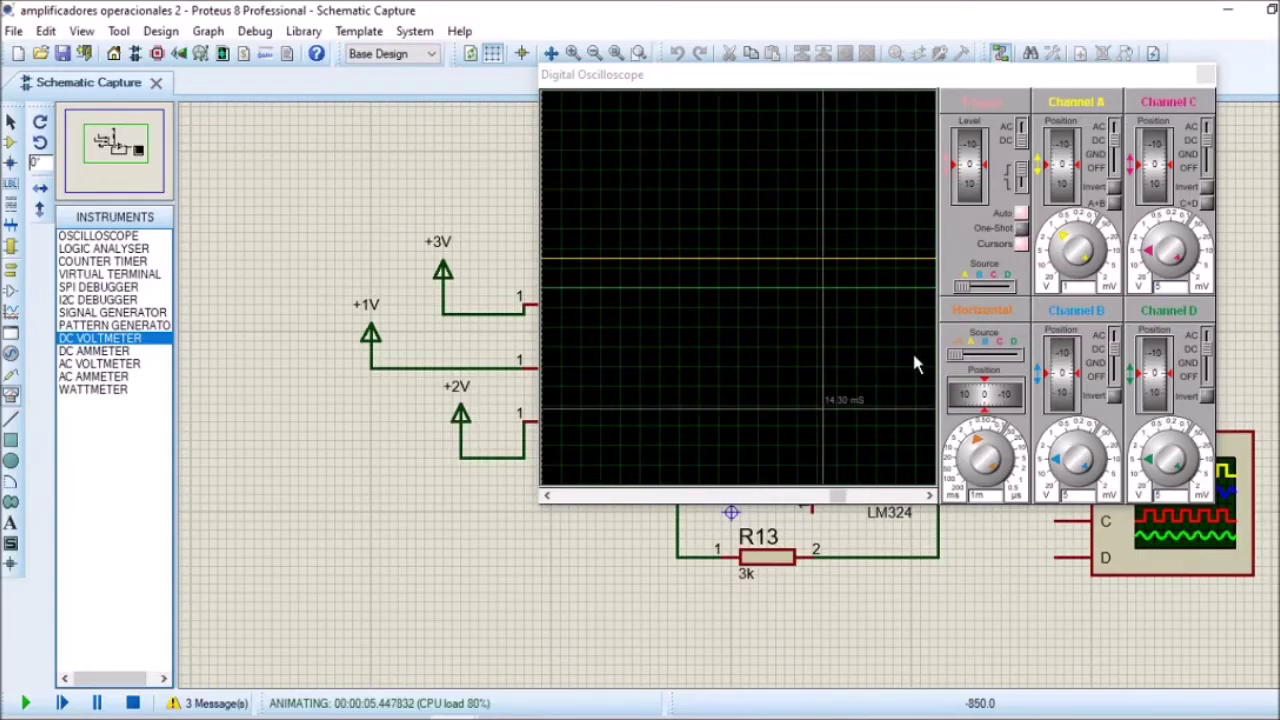
- Measure the channel A trace's voltage with an oscilloscope cursor, and clear all cursors
{"action": "left_click", "coordinate": [874, 257]}
{"action": "left_click_drag", "start_coordinate": [925, 91], "coordinate": [928, 221]}
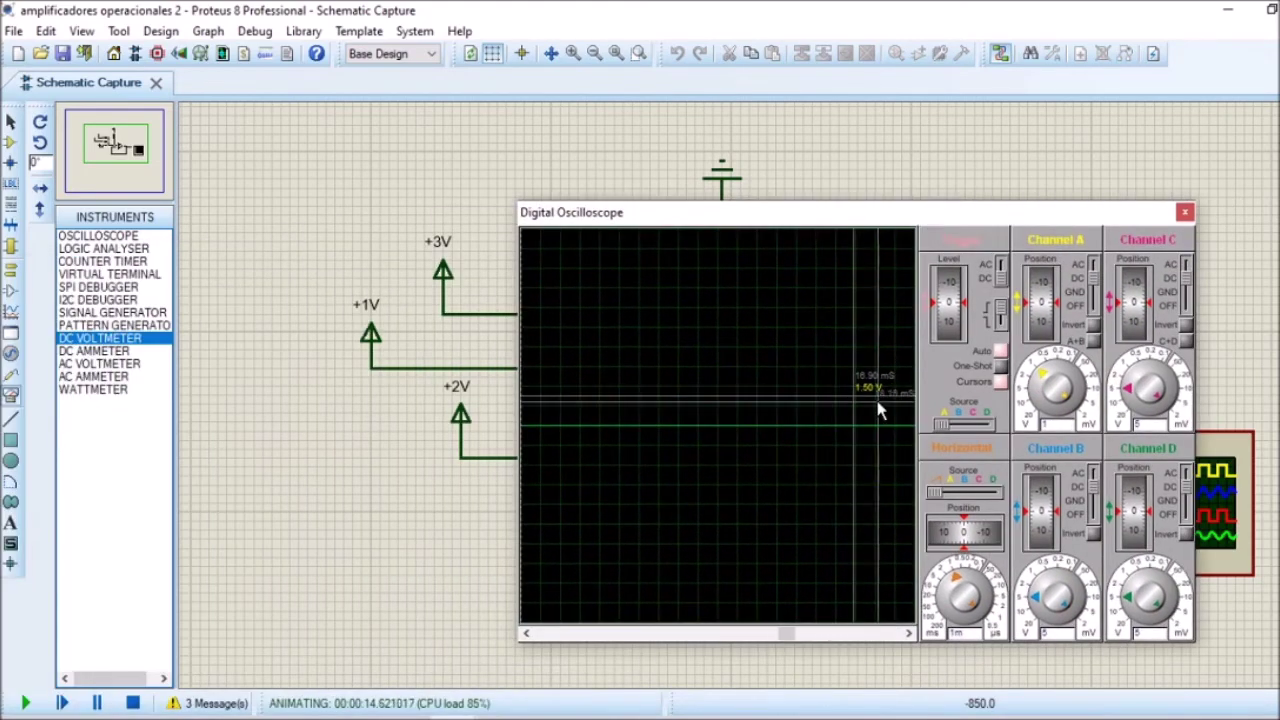
{"action": "right_click", "coordinate": [813, 345]}
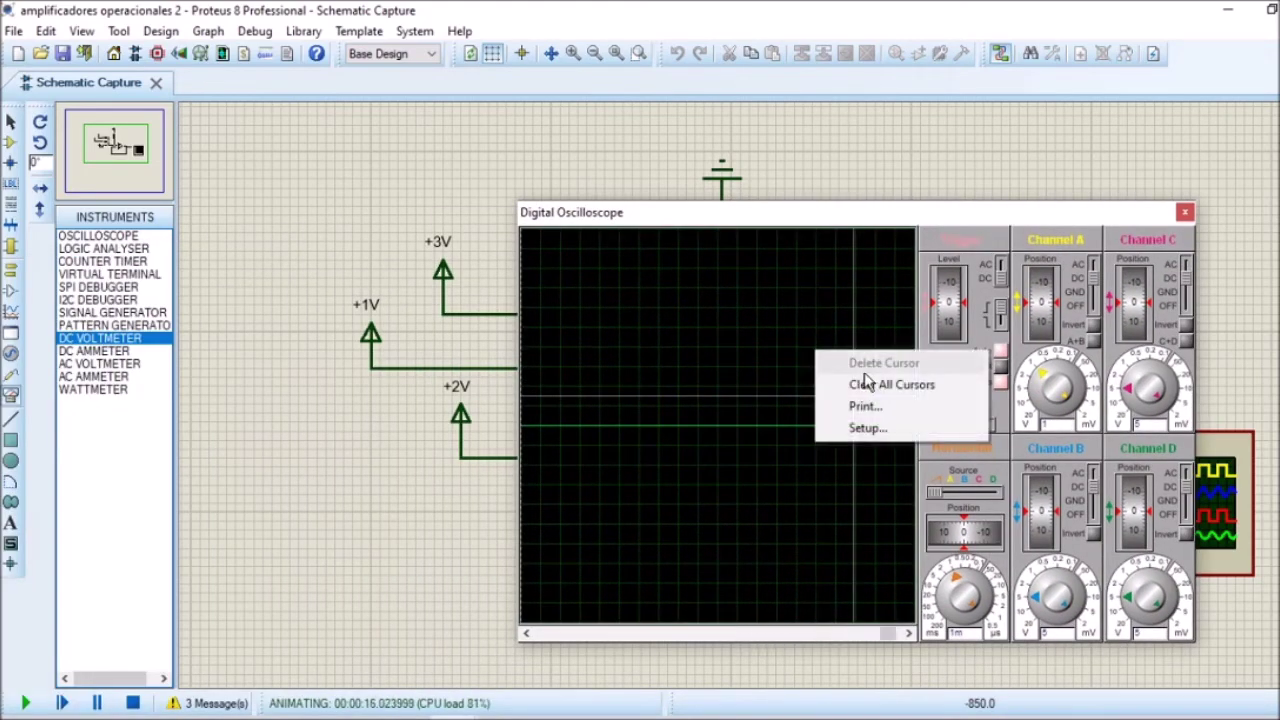
{"action": "left_click", "coordinate": [870, 383]}
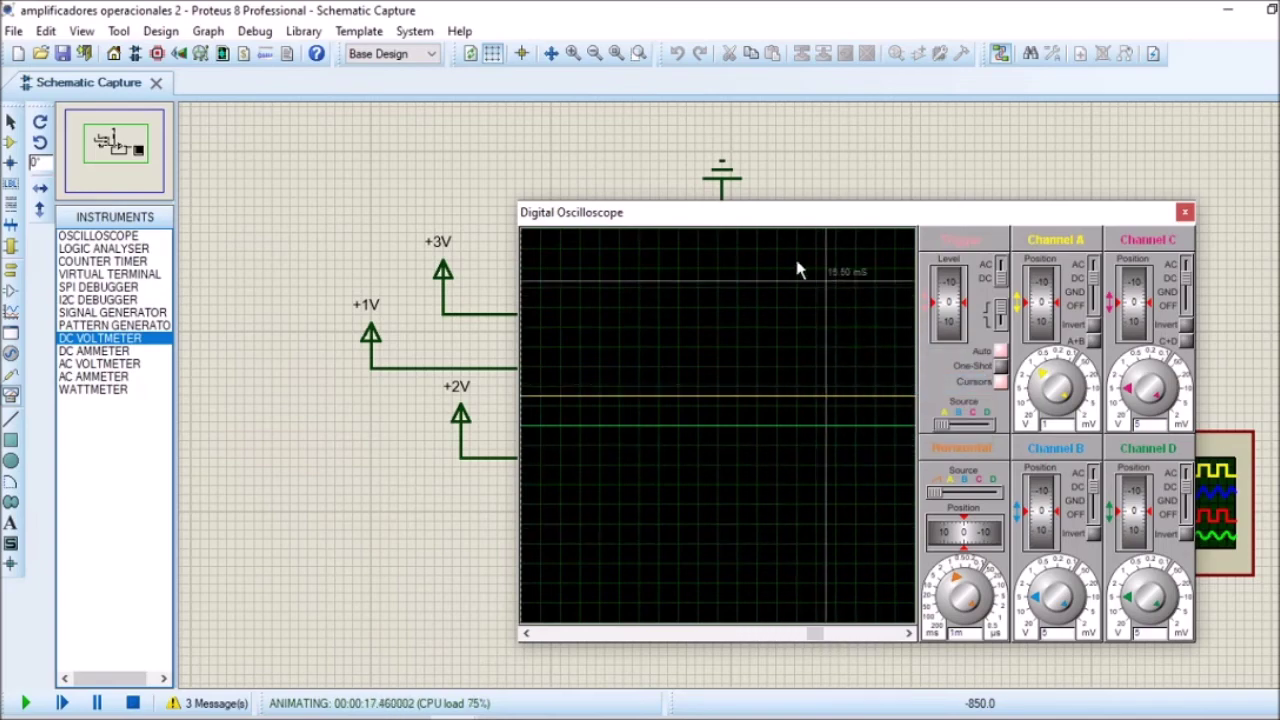
{"action": "left_click_drag", "start_coordinate": [738, 218], "coordinate": [874, 139]}
- Switch to the PDF and read the Circuito No. 5 (Oscilador de puente de Wien) heading and its assembly instruction
{"action": "key", "text": "alt+Tab"}
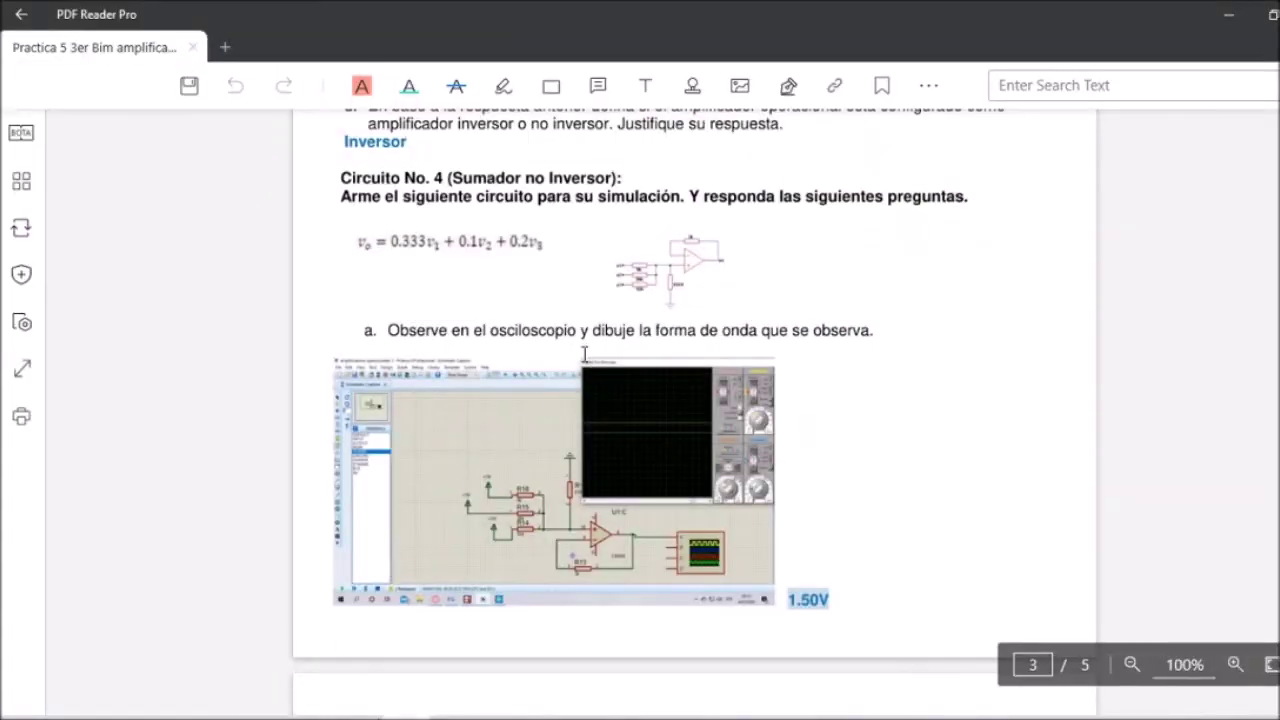
{"action": "scroll", "coordinate": [585, 367], "scroll_direction": "down", "scroll_amount": 10}
{"action": "left_click_drag", "start_coordinate": [338, 122], "coordinate": [657, 136]}
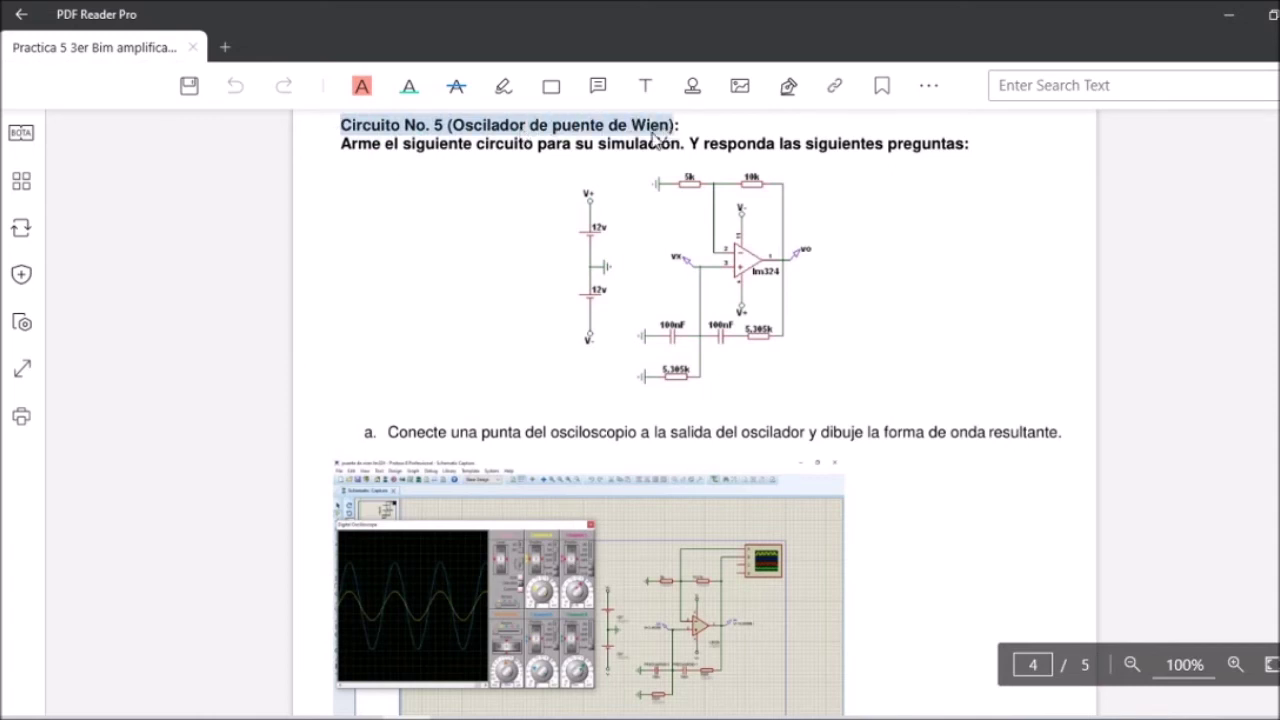
{"action": "left_click_drag", "start_coordinate": [363, 161], "coordinate": [823, 143]}
{"action": "left_click", "coordinate": [856, 279]}
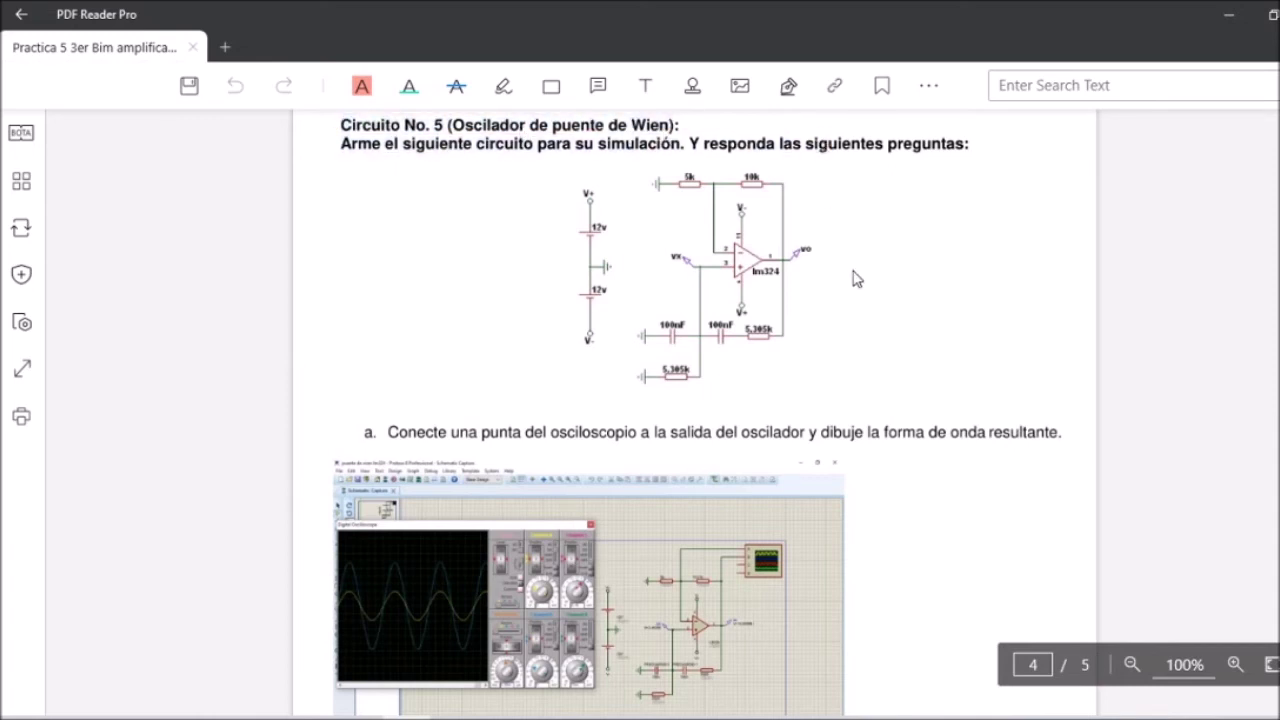
- Enlarge the PDF to 110% and examine the Wien bridge schematic and question a about the oscillator's output waveform
{"action": "left_click", "coordinate": [1236, 664]}
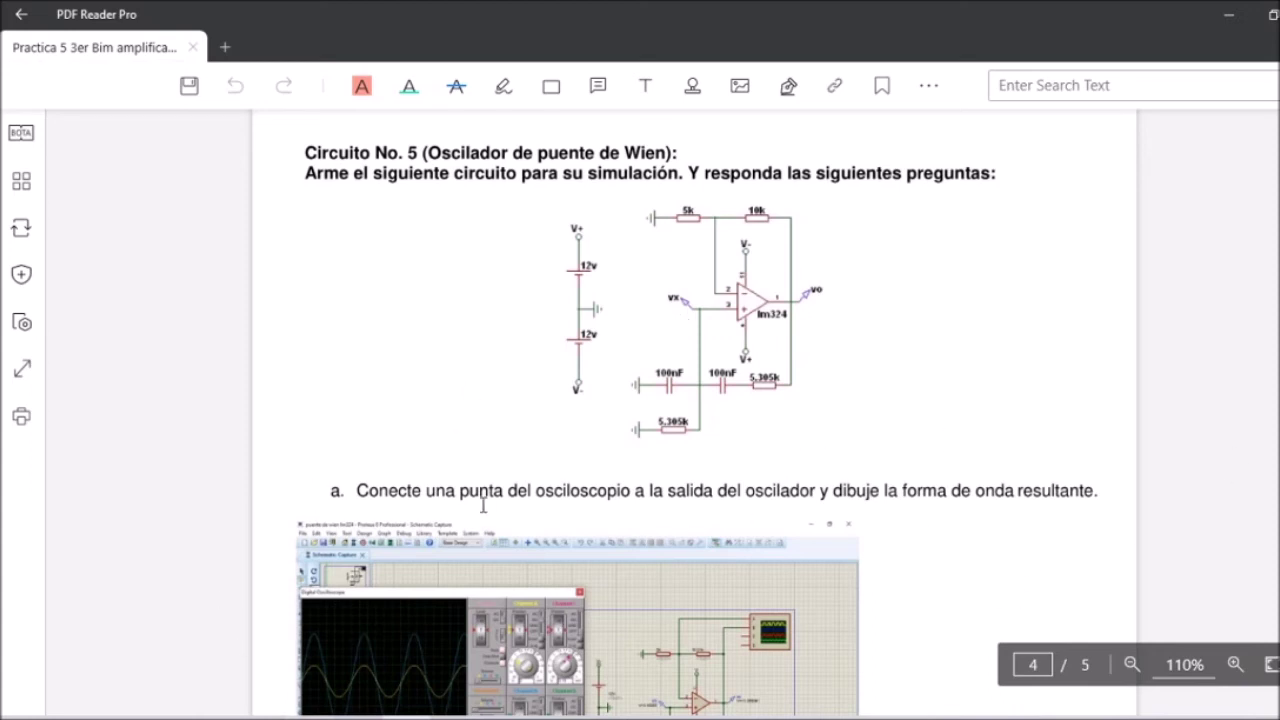
{"action": "scroll", "coordinate": [497, 510], "scroll_direction": "down", "scroll_amount": 2}
{"action": "left_click_drag", "start_coordinate": [357, 402], "coordinate": [331, 400]}
{"action": "left_click_drag", "start_coordinate": [727, 379], "coordinate": [1068, 410]}
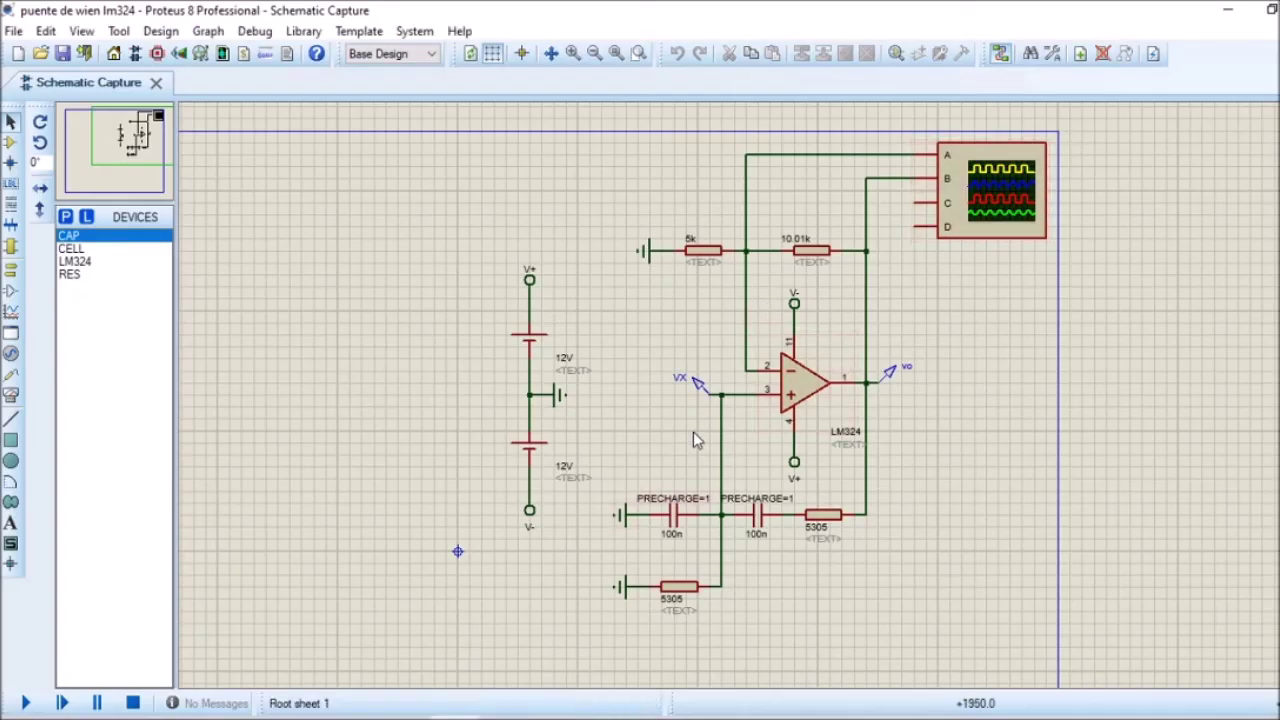
- Examine the LM324 oscillator's components and output connections in the Proteus puente de wien lm324 project
{"action": "scroll", "coordinate": [700, 425], "scroll_direction": "up", "scroll_amount": 1}
{"action": "scroll", "coordinate": [758, 395], "scroll_direction": "down", "scroll_amount": 1}
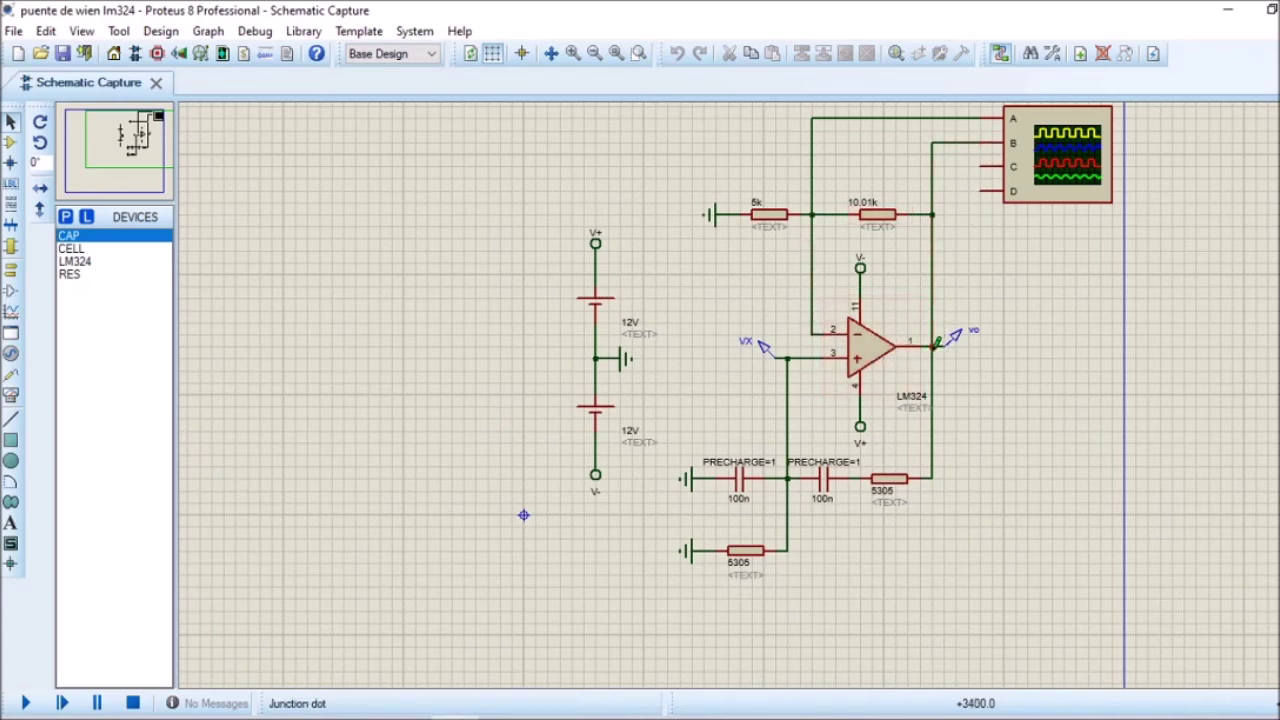
{"action": "scroll", "coordinate": [870, 345], "scroll_direction": "up", "scroll_amount": 1}
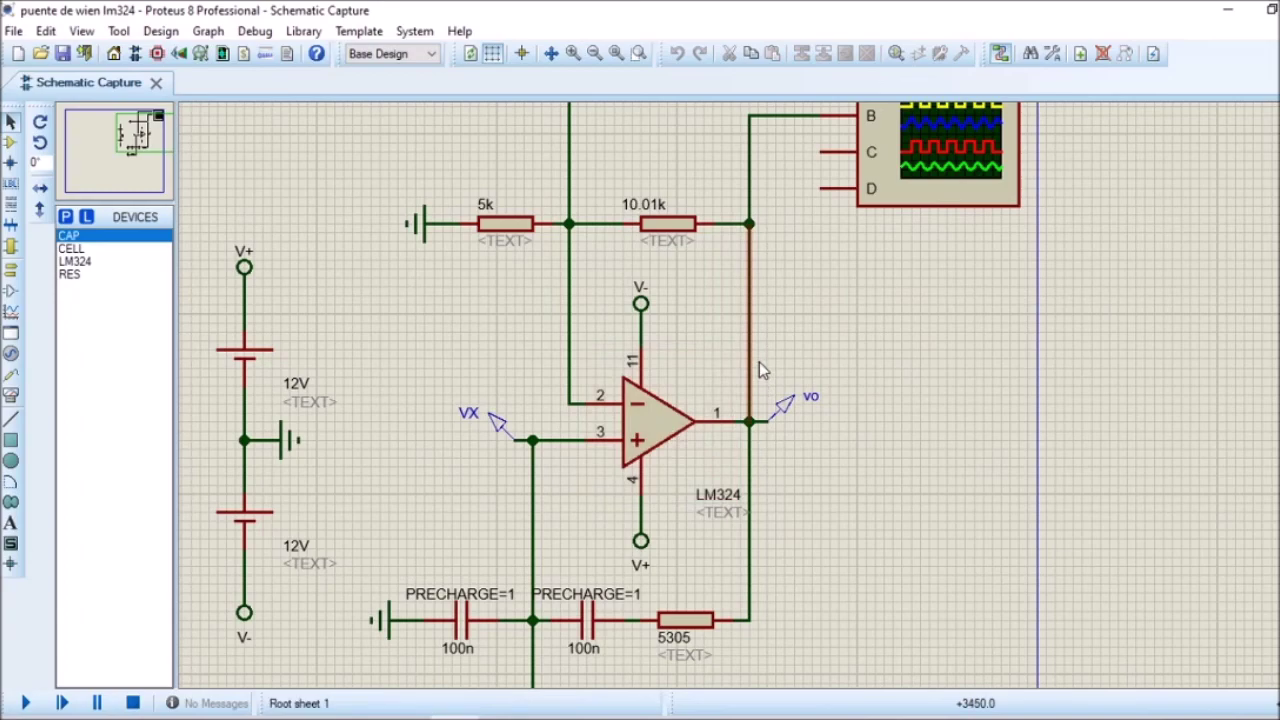
{"action": "scroll", "coordinate": [757, 366], "scroll_direction": "down", "scroll_amount": 1}
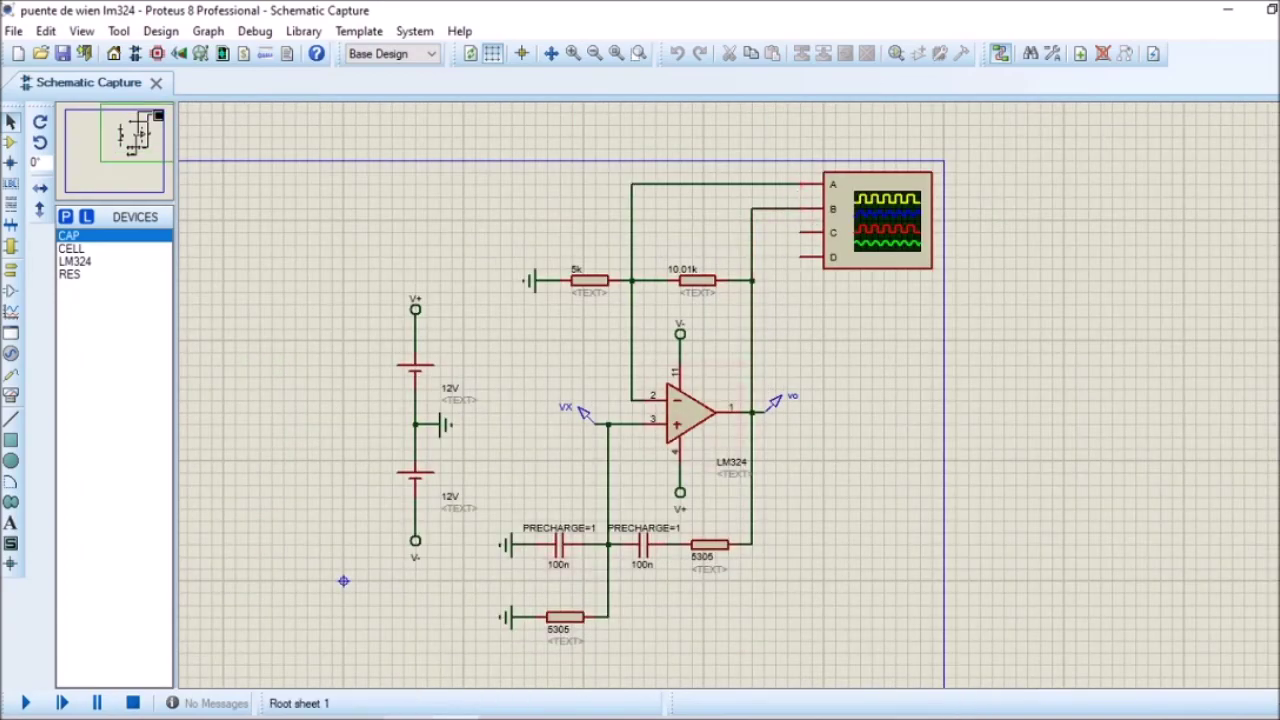
- Return to the PDF and review question a of Circuito No. 5 with its oscilloscope capture
{"action": "left_click", "coordinate": [406, 717]}
{"action": "left_click", "coordinate": [896, 481]}
{"action": "scroll", "coordinate": [890, 481], "scroll_direction": "up", "scroll_amount": 1}
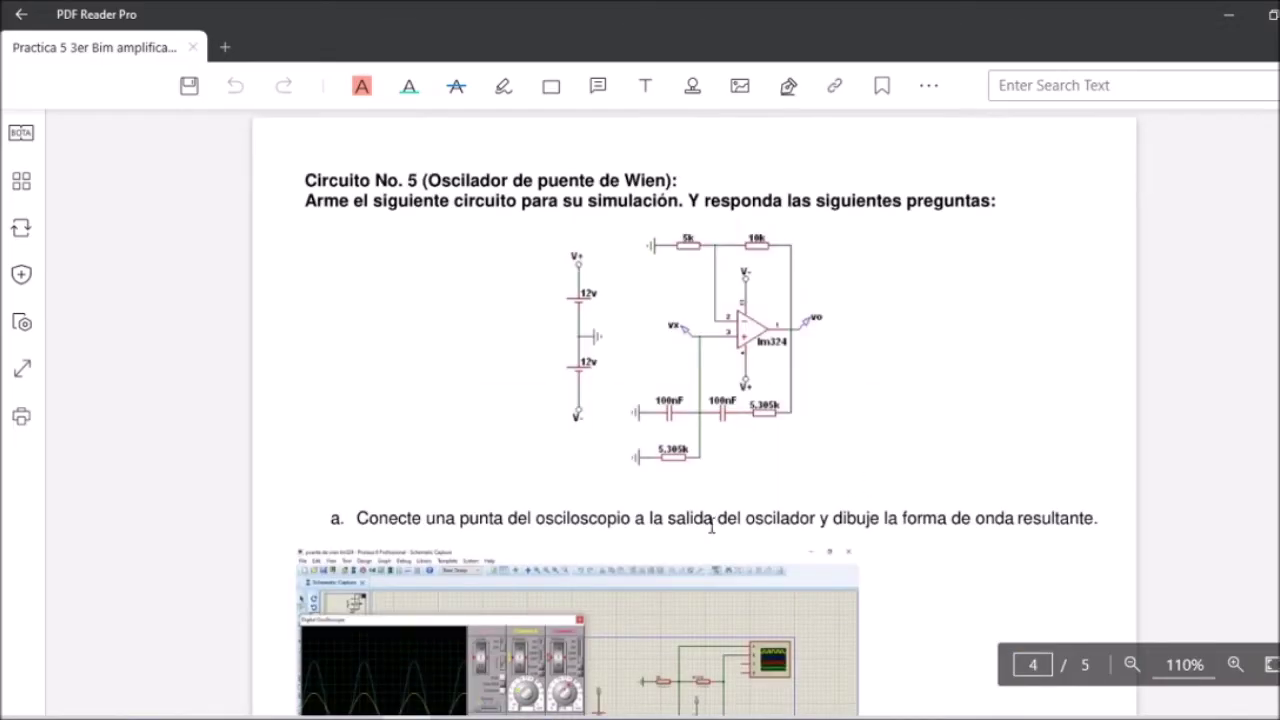
{"action": "scroll", "coordinate": [709, 527], "scroll_direction": "down", "scroll_amount": 3}
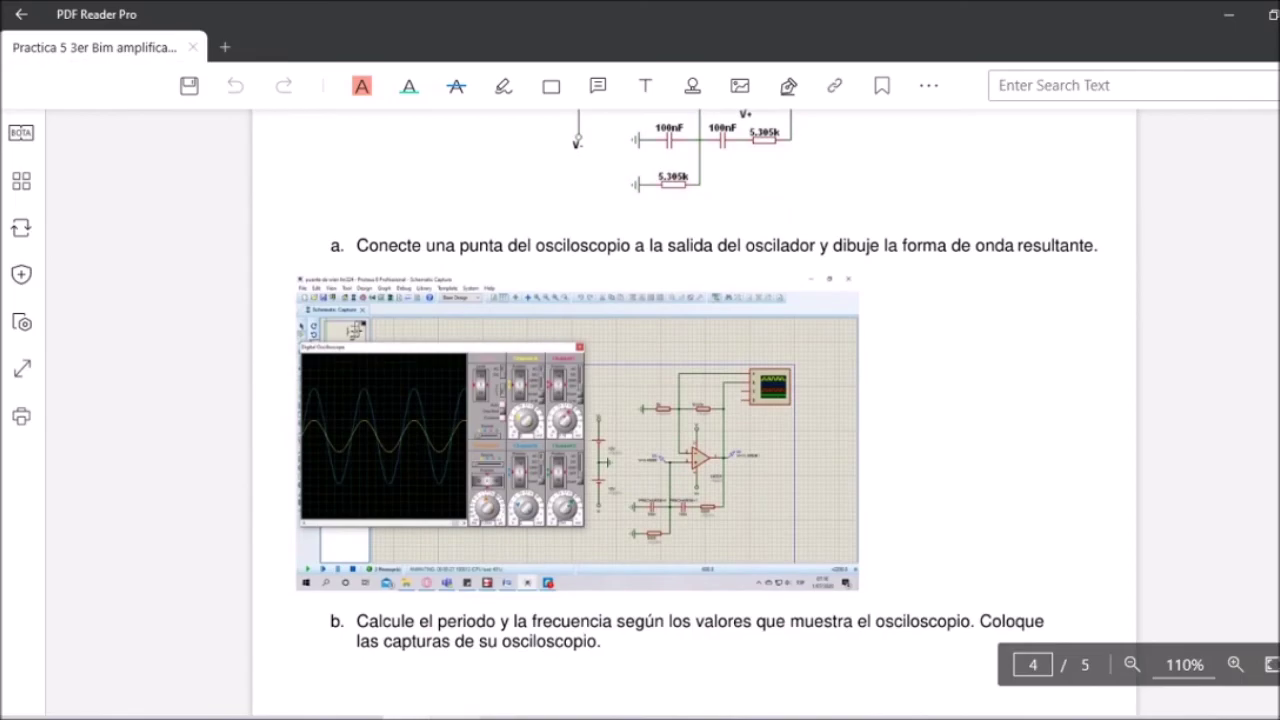
- Run the Wien bridge oscillator simulation in Proteus and move the oscilloscope window clear of the circuit
{"action": "left_click", "coordinate": [454, 717]}
{"action": "left_click", "coordinate": [25, 704]}
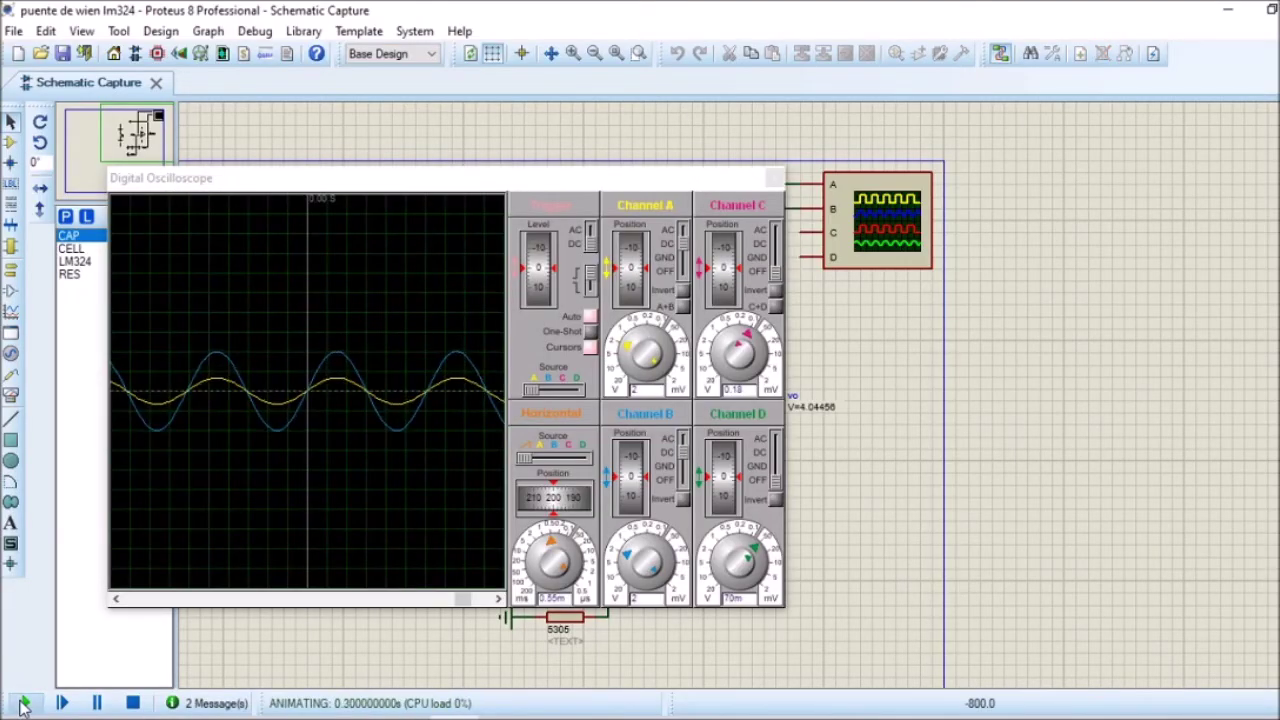
{"action": "left_click_drag", "start_coordinate": [330, 185], "coordinate": [461, 322]}
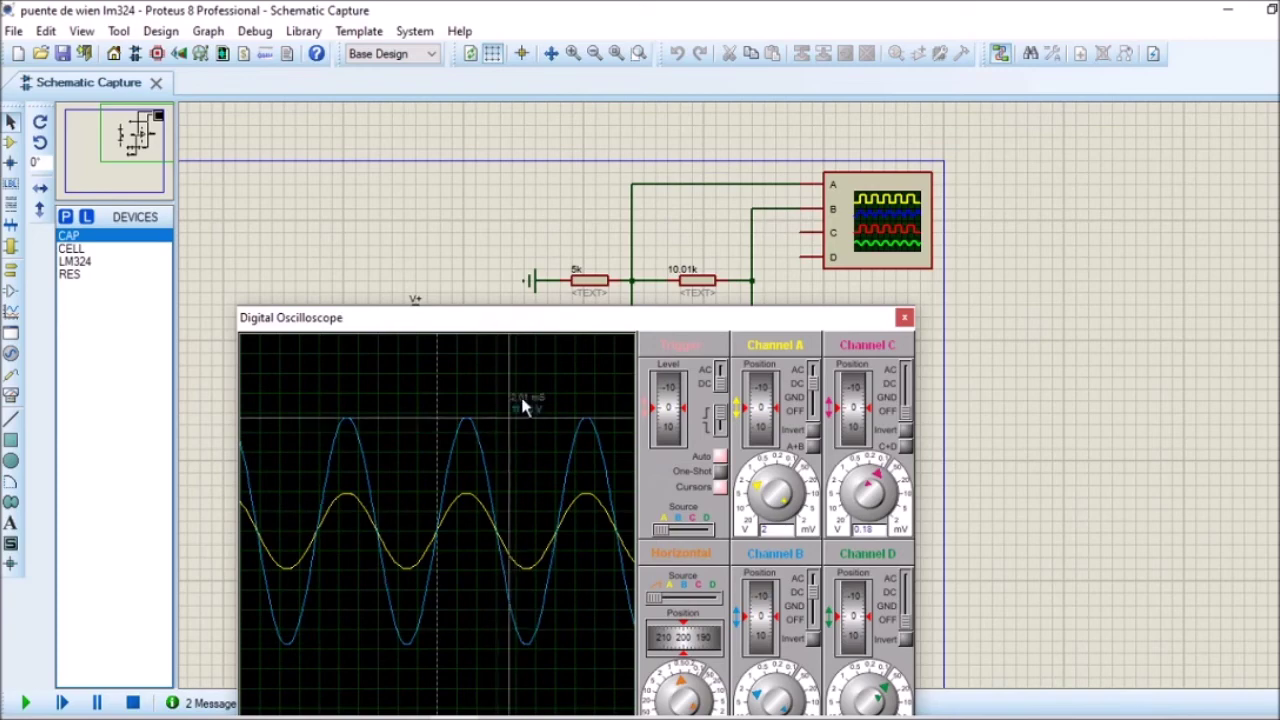
{"action": "left_click_drag", "start_coordinate": [548, 330], "coordinate": [800, 517]}
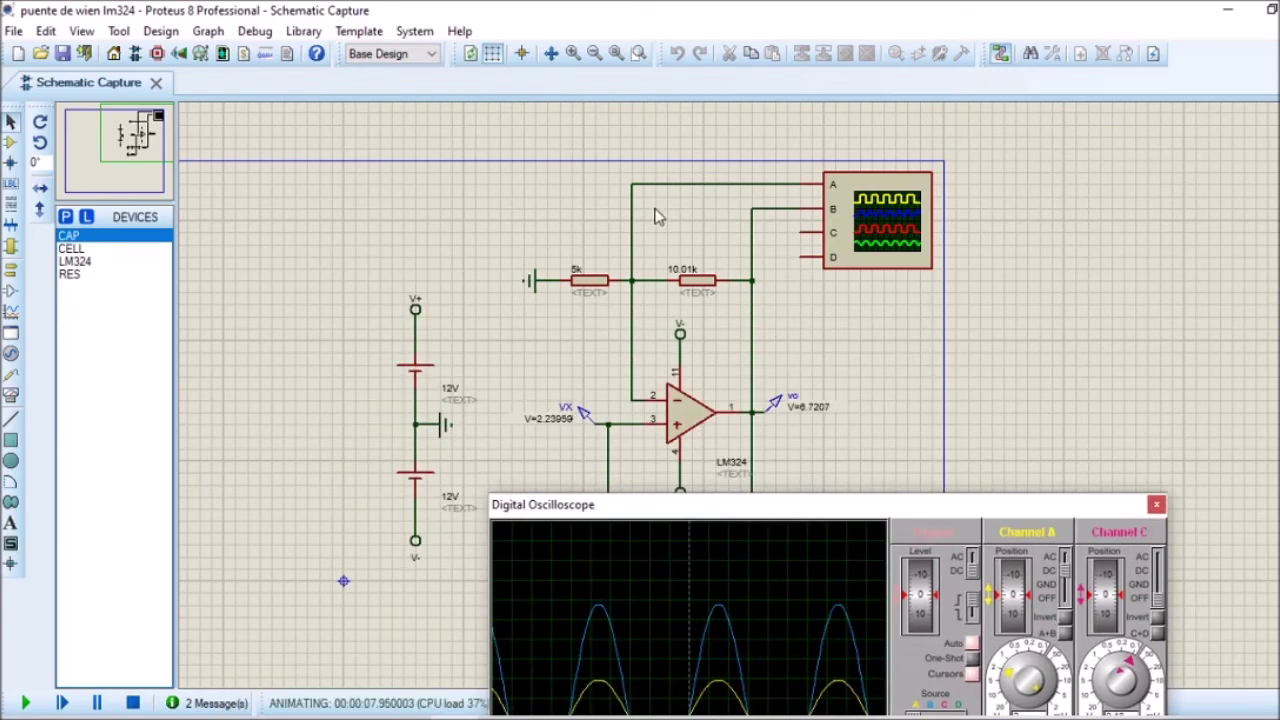
{"action": "left_click_drag", "start_coordinate": [634, 514], "coordinate": [560, 283]}
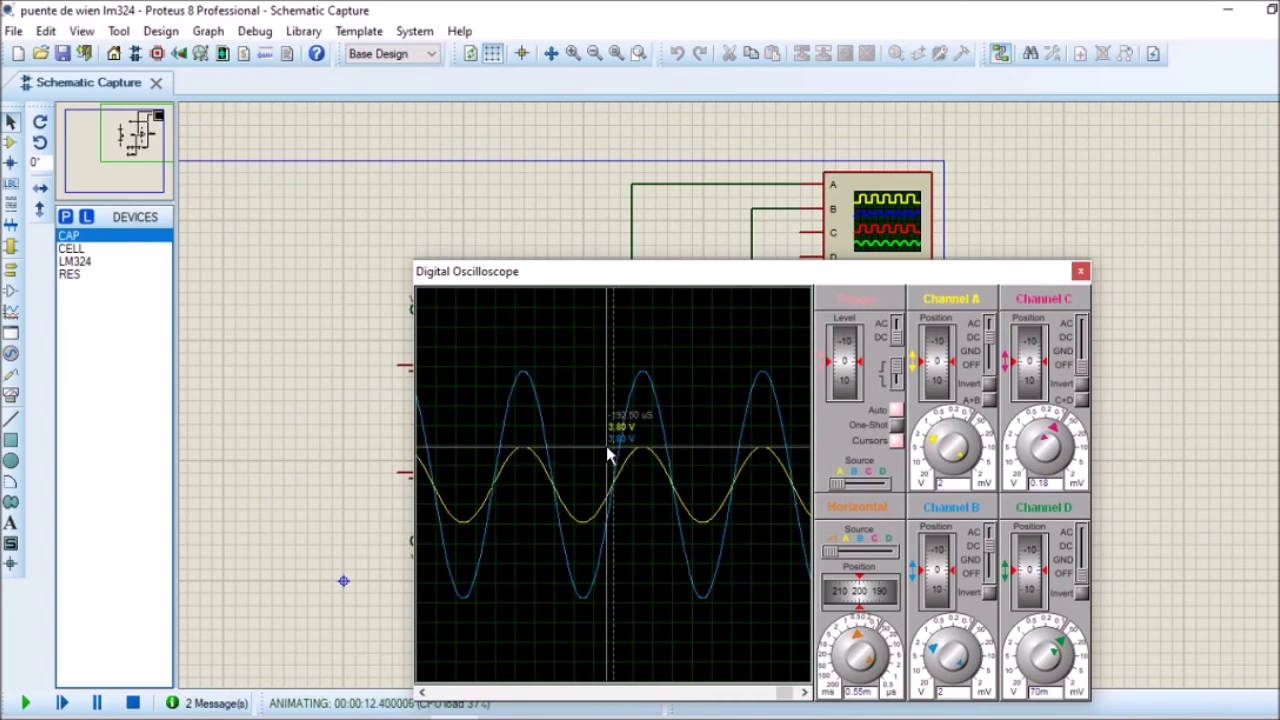
{"action": "left_click_drag", "start_coordinate": [626, 276], "coordinate": [1068, 297]}
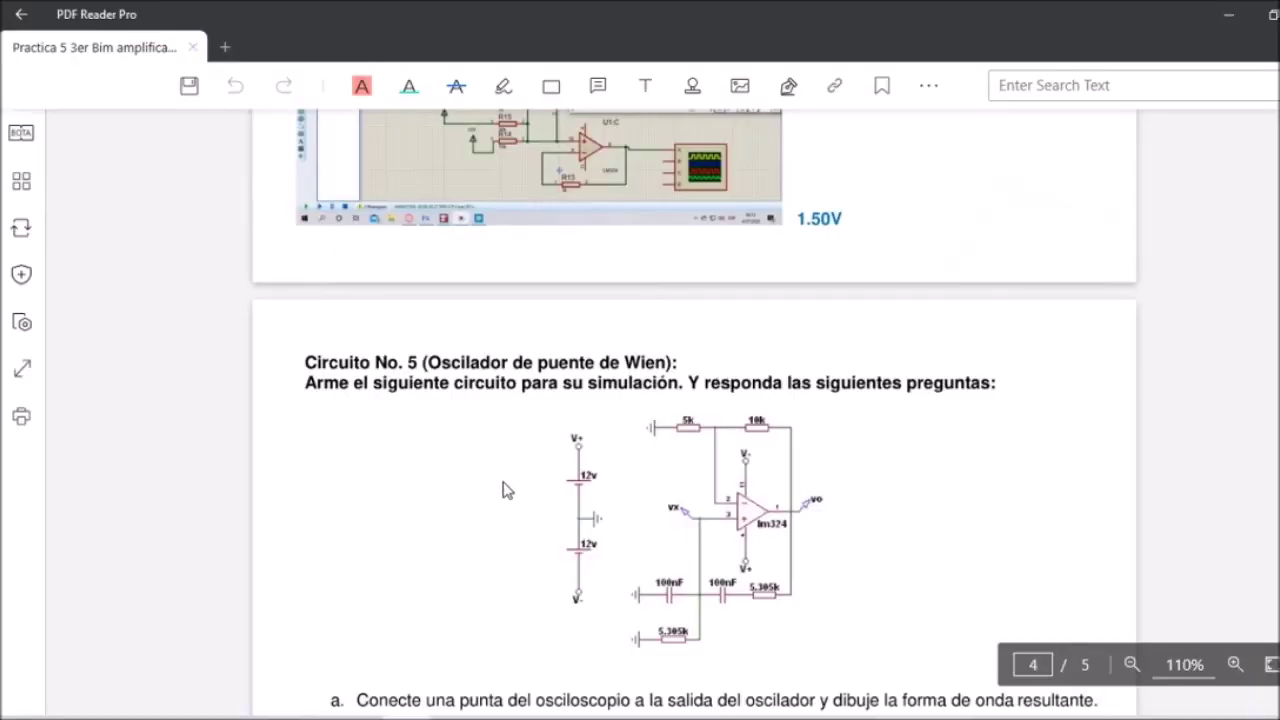
- Read question b of Circuito No. 5 in the PDF, about calculating the period and frequency from the oscilloscope
{"action": "scroll", "coordinate": [520, 495], "scroll_direction": "down", "scroll_amount": 2}
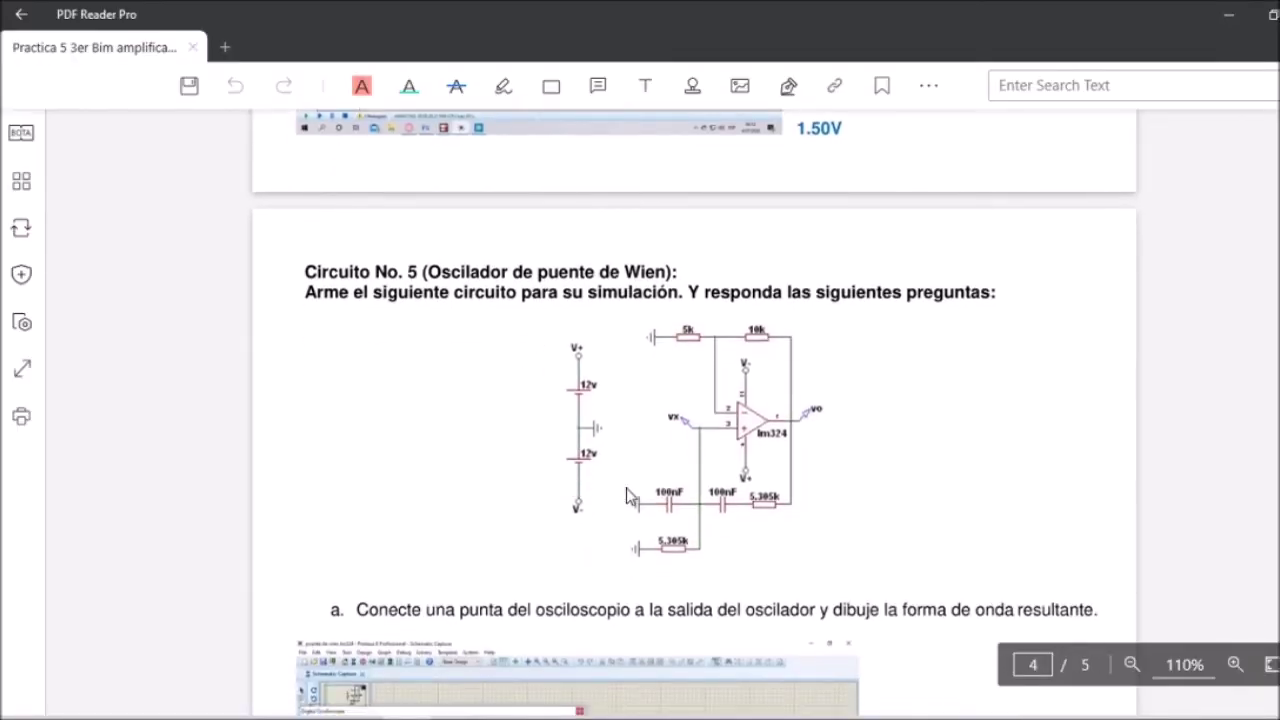
{"action": "scroll", "coordinate": [628, 496], "scroll_direction": "down", "scroll_amount": 12}
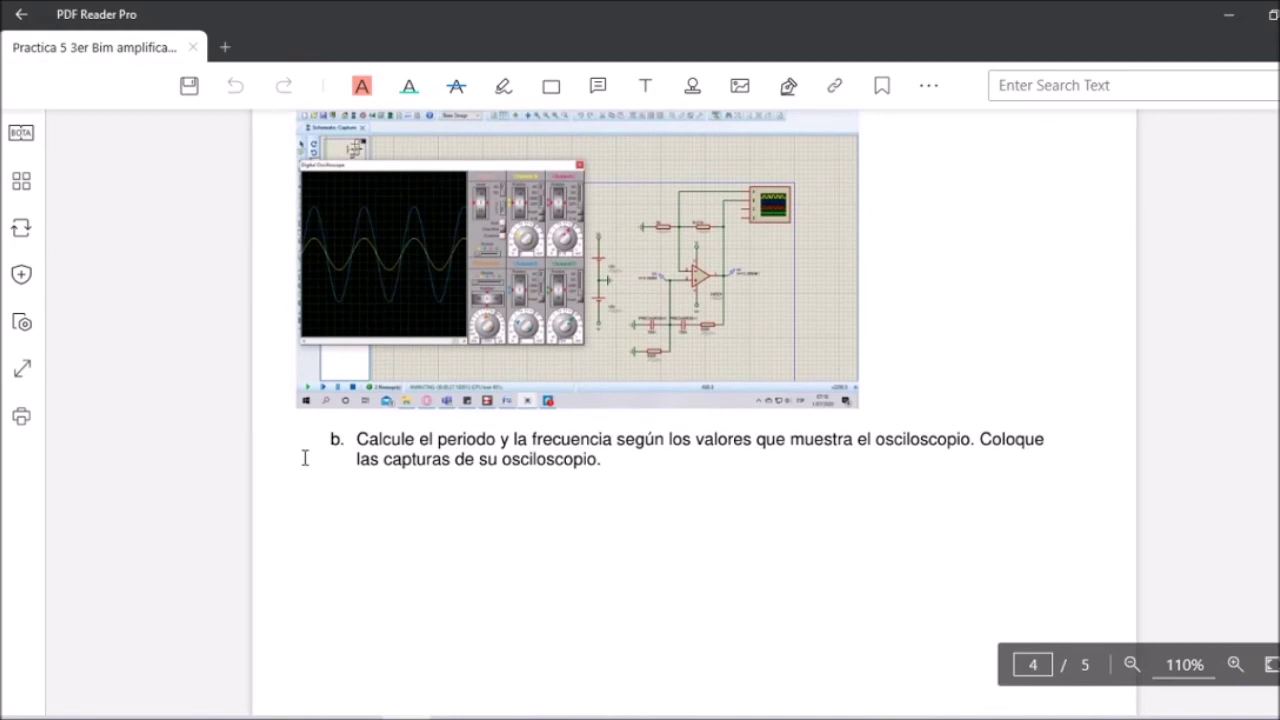
{"action": "left_click_drag", "start_coordinate": [358, 440], "coordinate": [613, 457]}
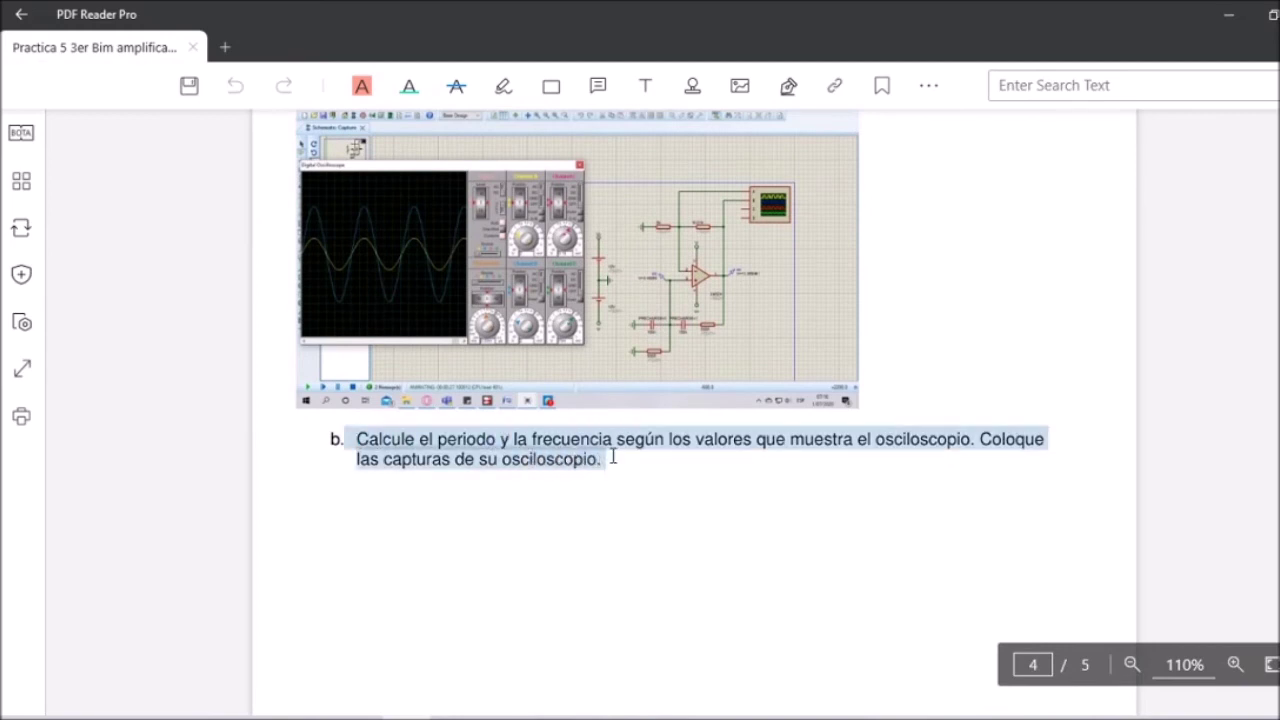
{"action": "scroll", "coordinate": [620, 465], "scroll_direction": "down", "scroll_amount": 14}
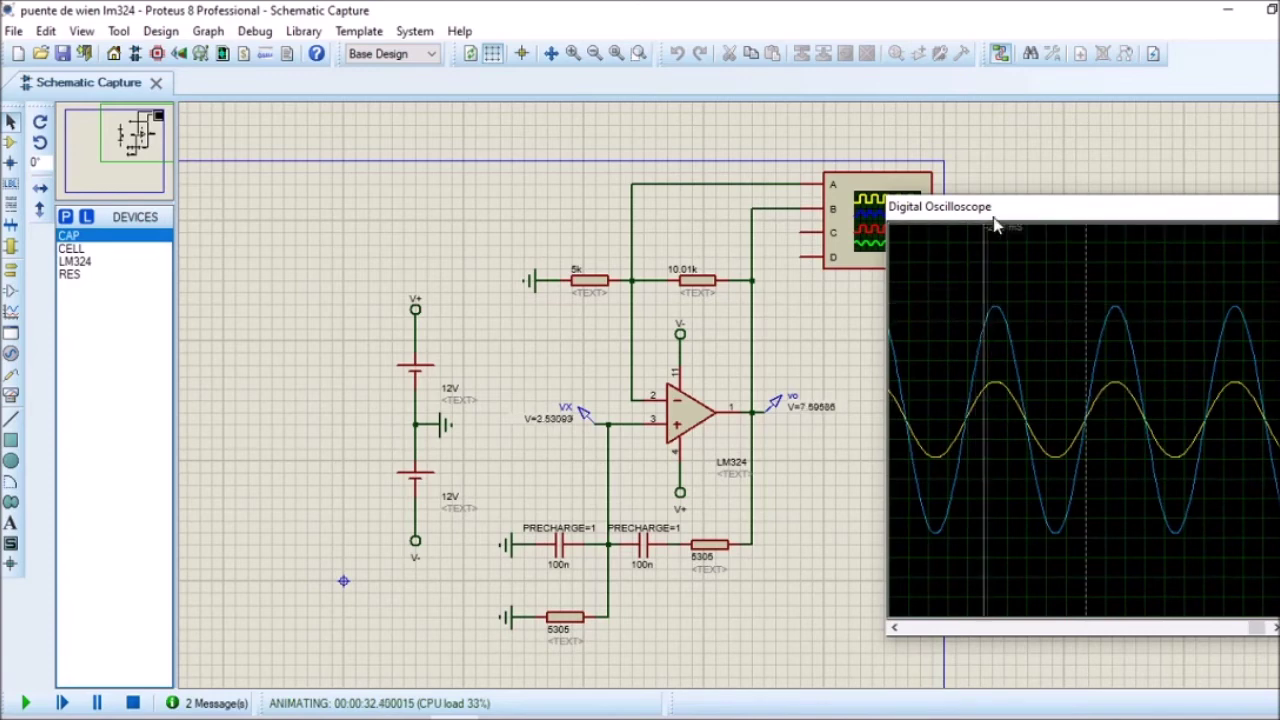
- Bring the whole oscilloscope into view and measure one period of the waveforms between two consecutive rising zero crossings
{"action": "left_click_drag", "start_coordinate": [1023, 205], "coordinate": [745, 201]}
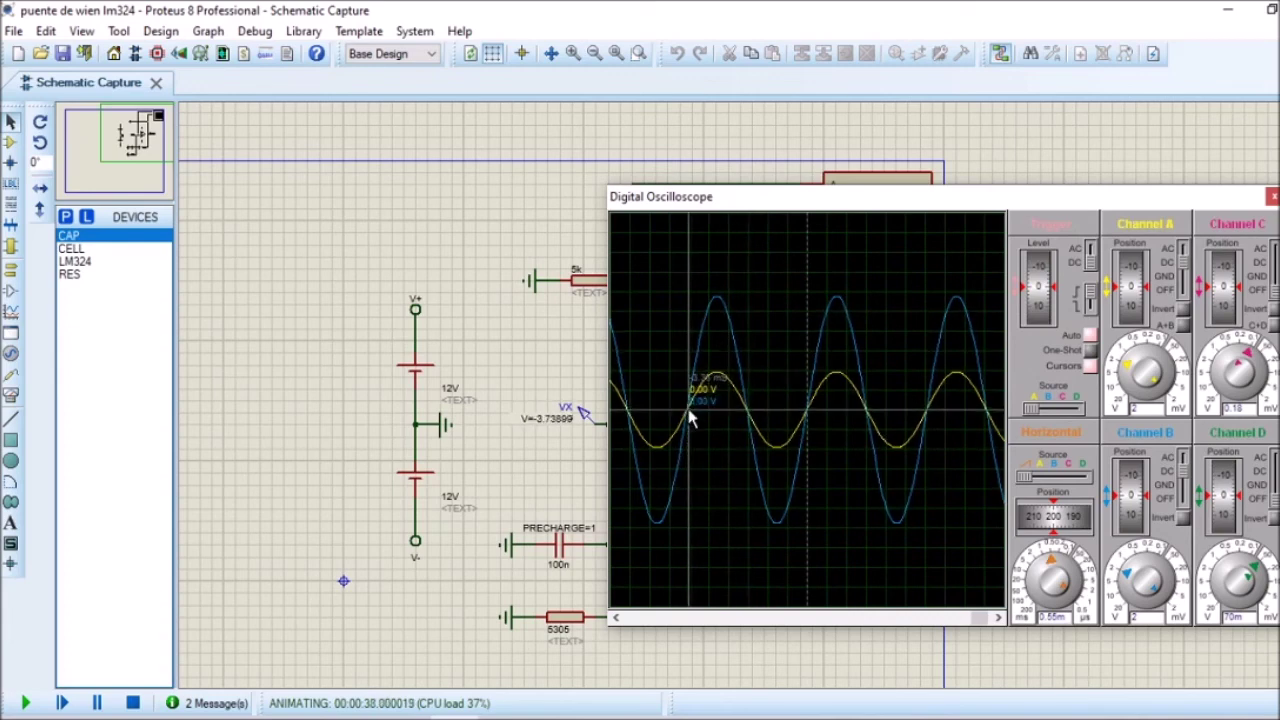
{"action": "left_click_drag", "start_coordinate": [690, 420], "coordinate": [810, 418]}
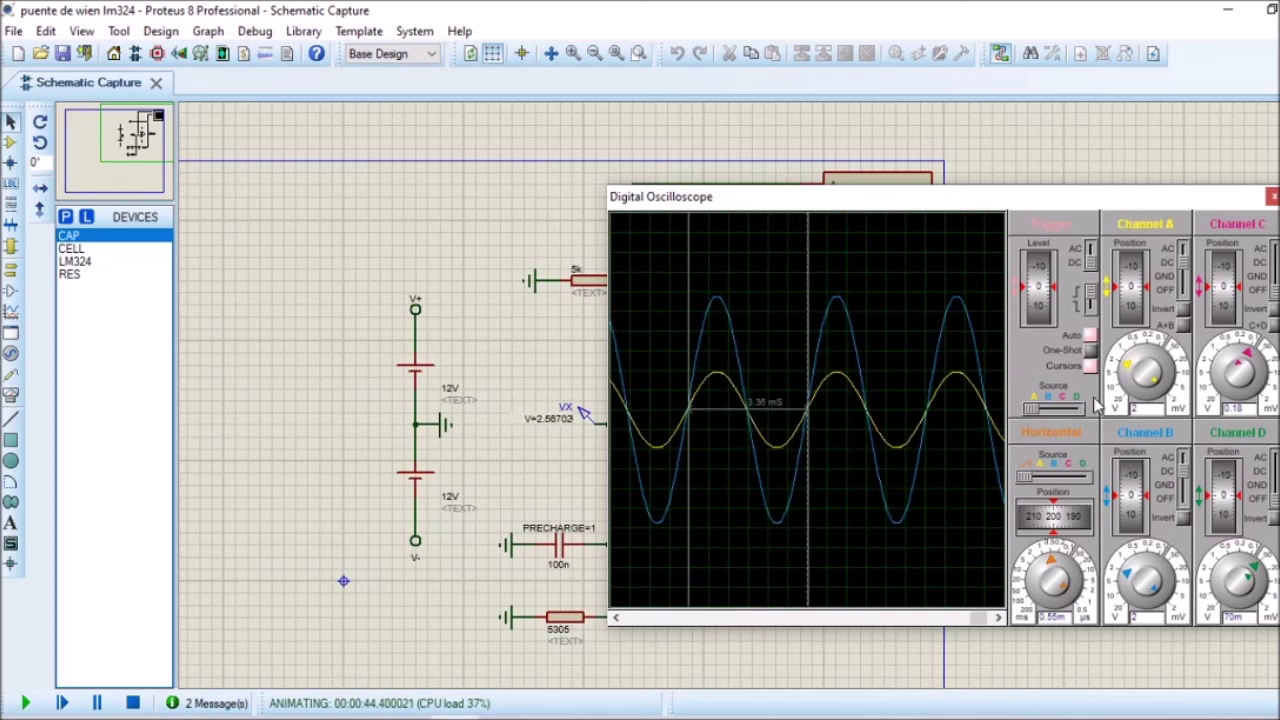
- Set the oscilloscope's display colours for the cursor text and cursor markers to red
{"action": "right_click", "coordinate": [804, 366]}
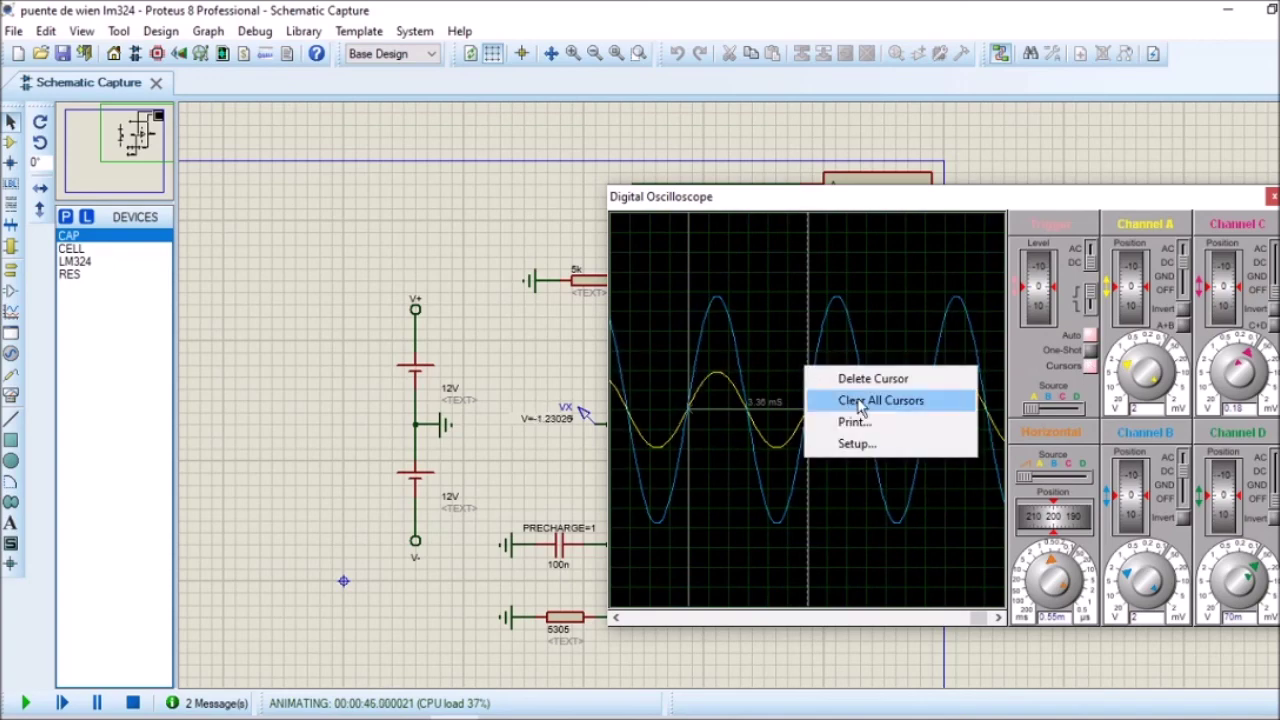
{"action": "left_click", "coordinate": [855, 444]}
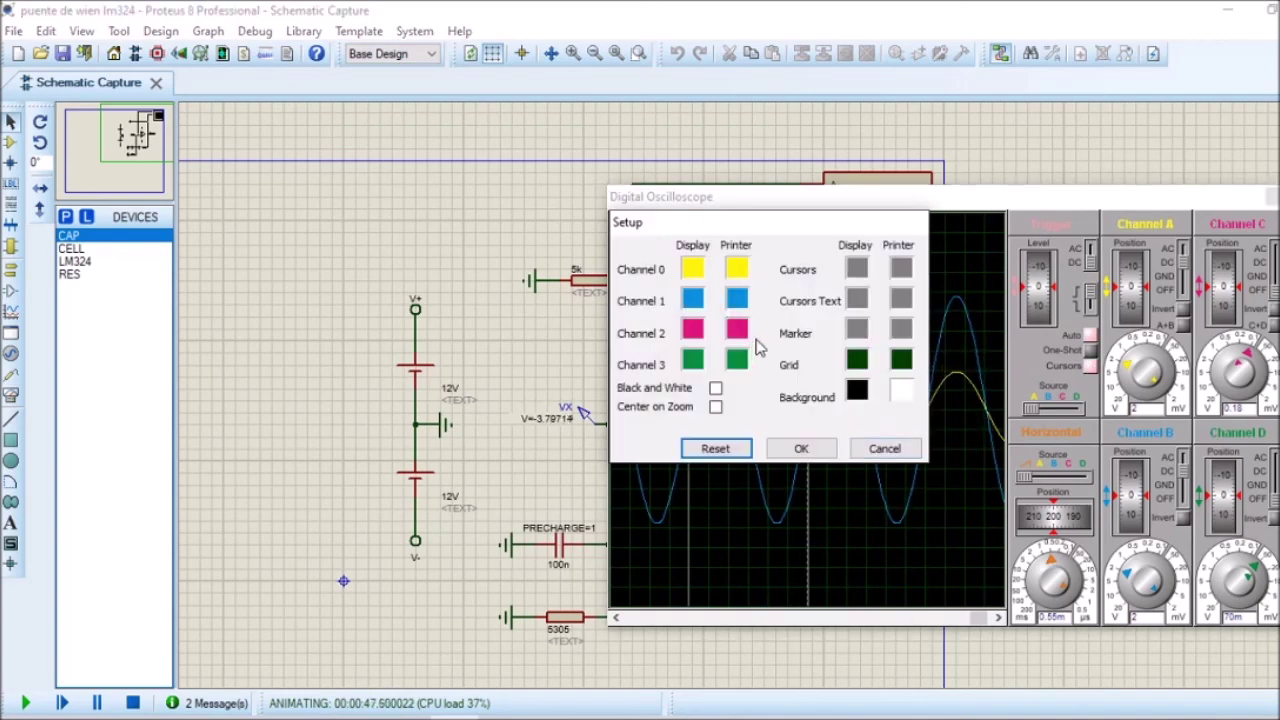
{"action": "left_click", "coordinate": [864, 301]}
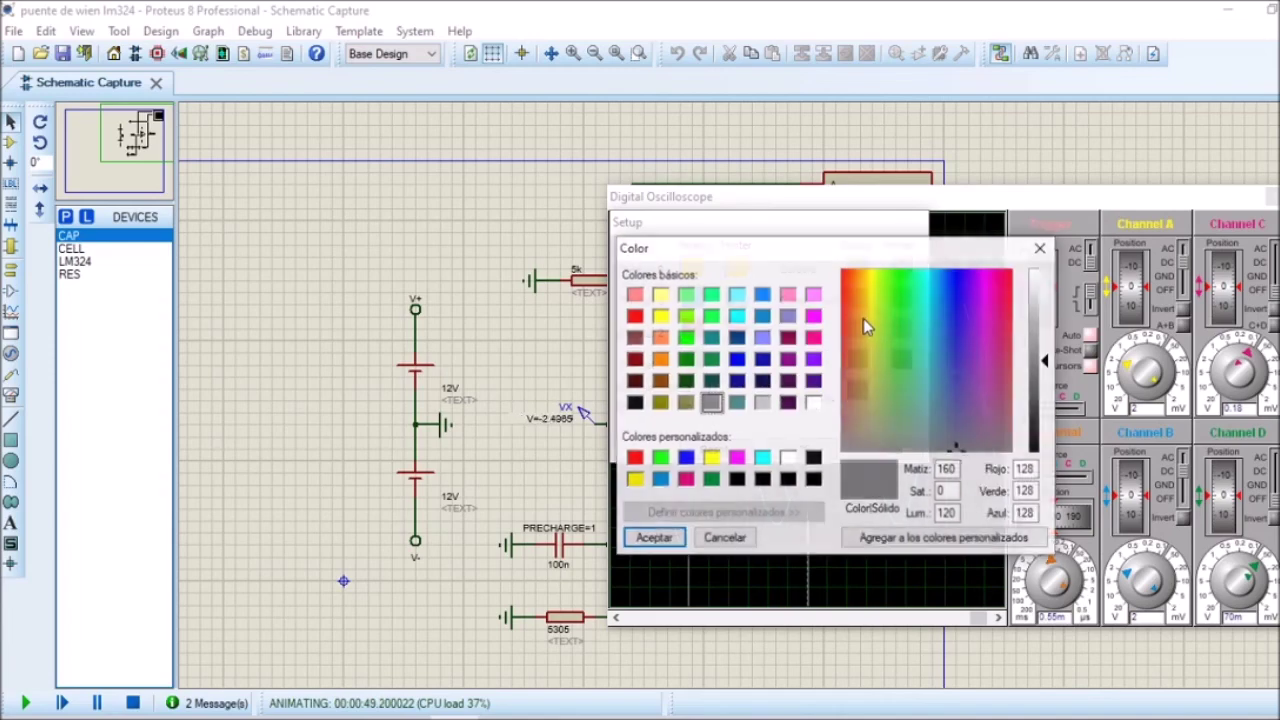
{"action": "left_click", "coordinate": [636, 458]}
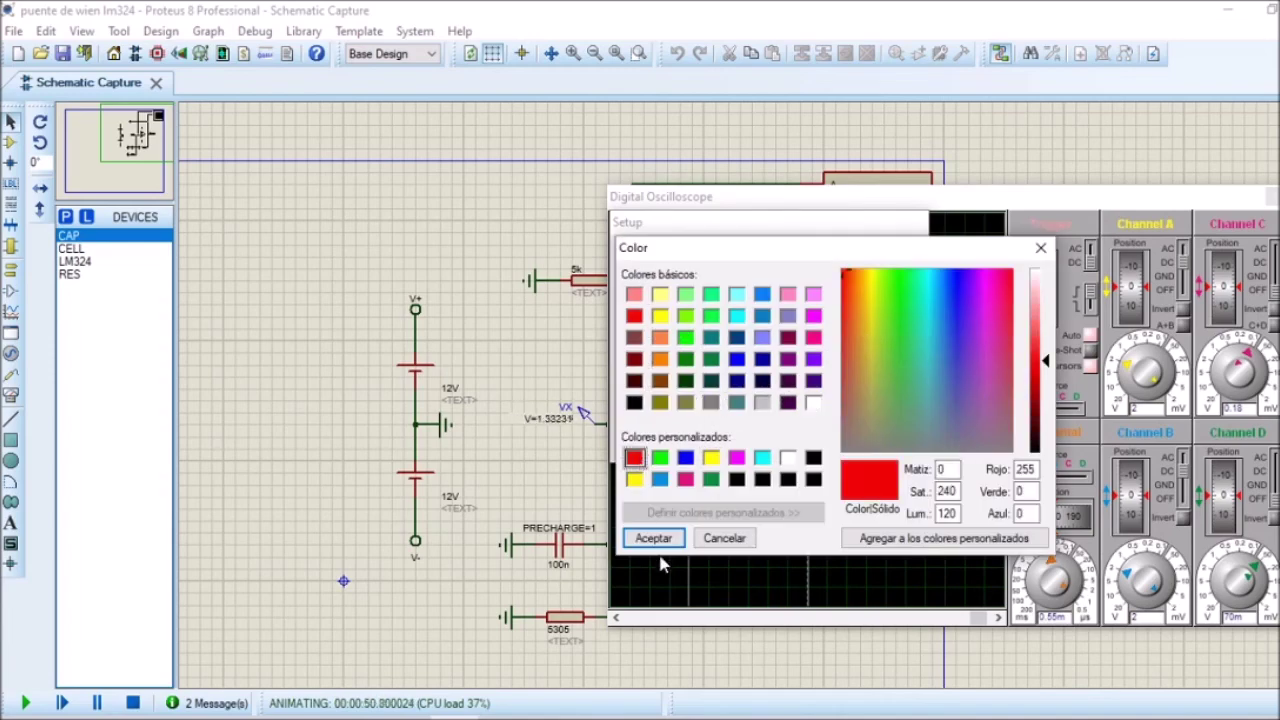
{"action": "left_click", "coordinate": [653, 538]}
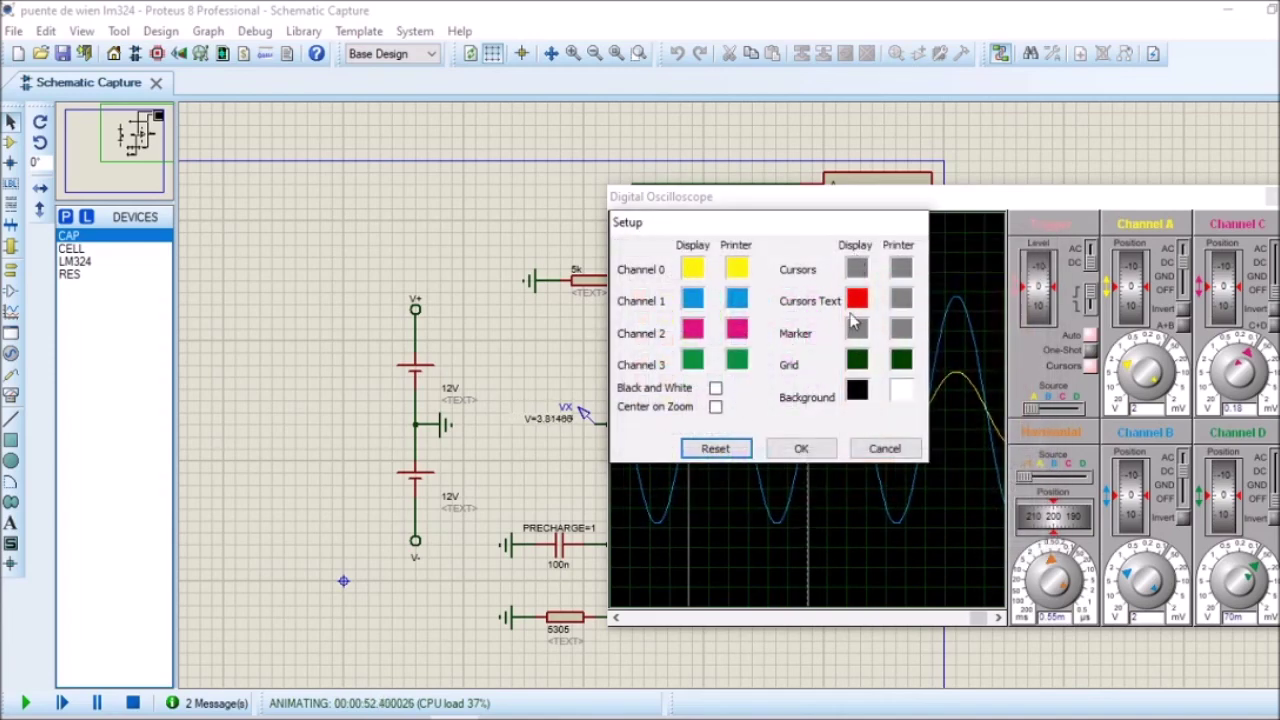
{"action": "left_click", "coordinate": [856, 329]}
{"action": "left_click", "coordinate": [635, 458]}
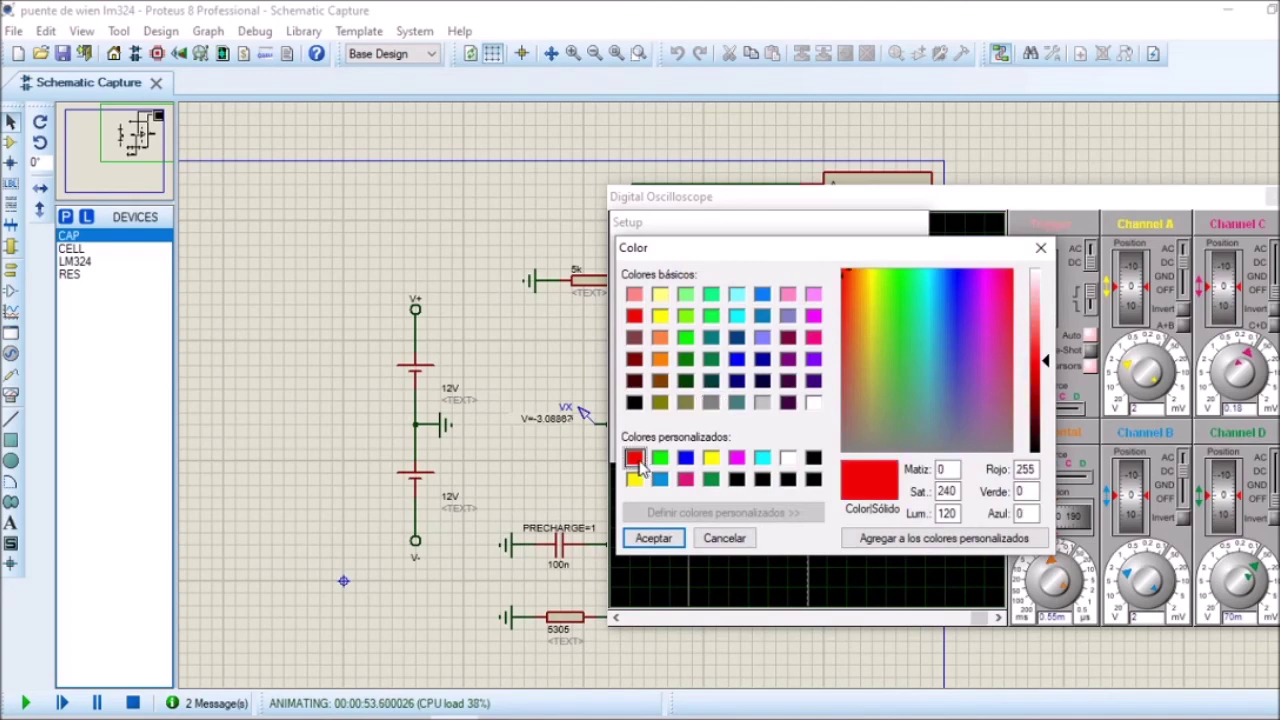
{"action": "left_click", "coordinate": [653, 538]}
{"action": "left_click", "coordinate": [807, 451]}
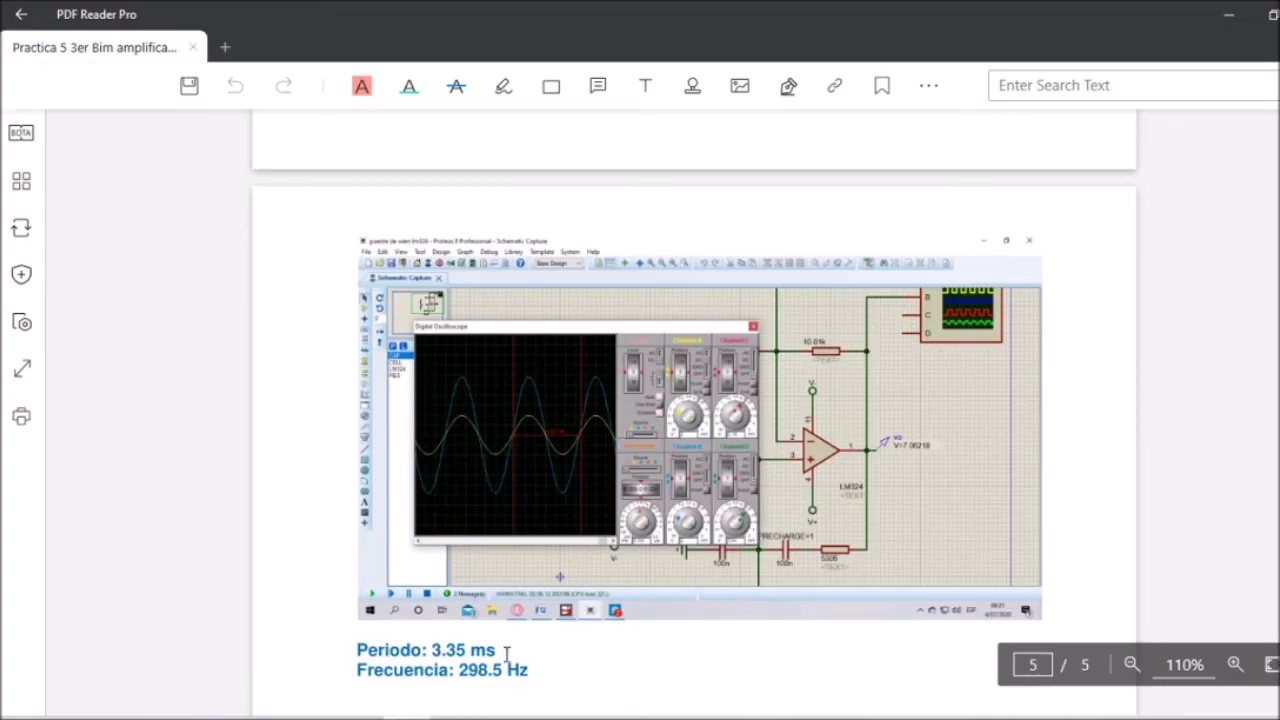
- Check the period and frequency answers under the oscilloscope capture of Circuito No. 5 in the PDF
{"action": "scroll", "coordinate": [506, 655], "scroll_direction": "down", "scroll_amount": 2}
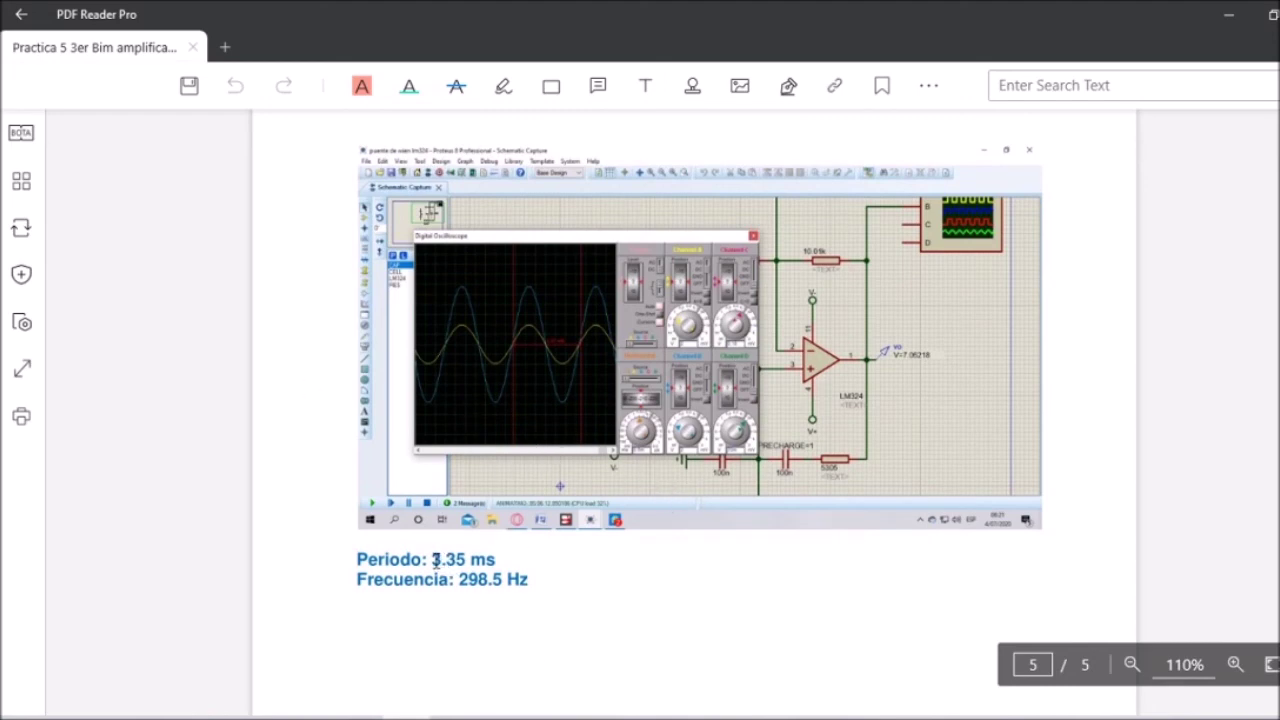
{"action": "left_click_drag", "start_coordinate": [445, 565], "coordinate": [500, 584]}
{"action": "left_click", "coordinate": [451, 585]}
{"action": "left_click", "coordinate": [547, 582]}
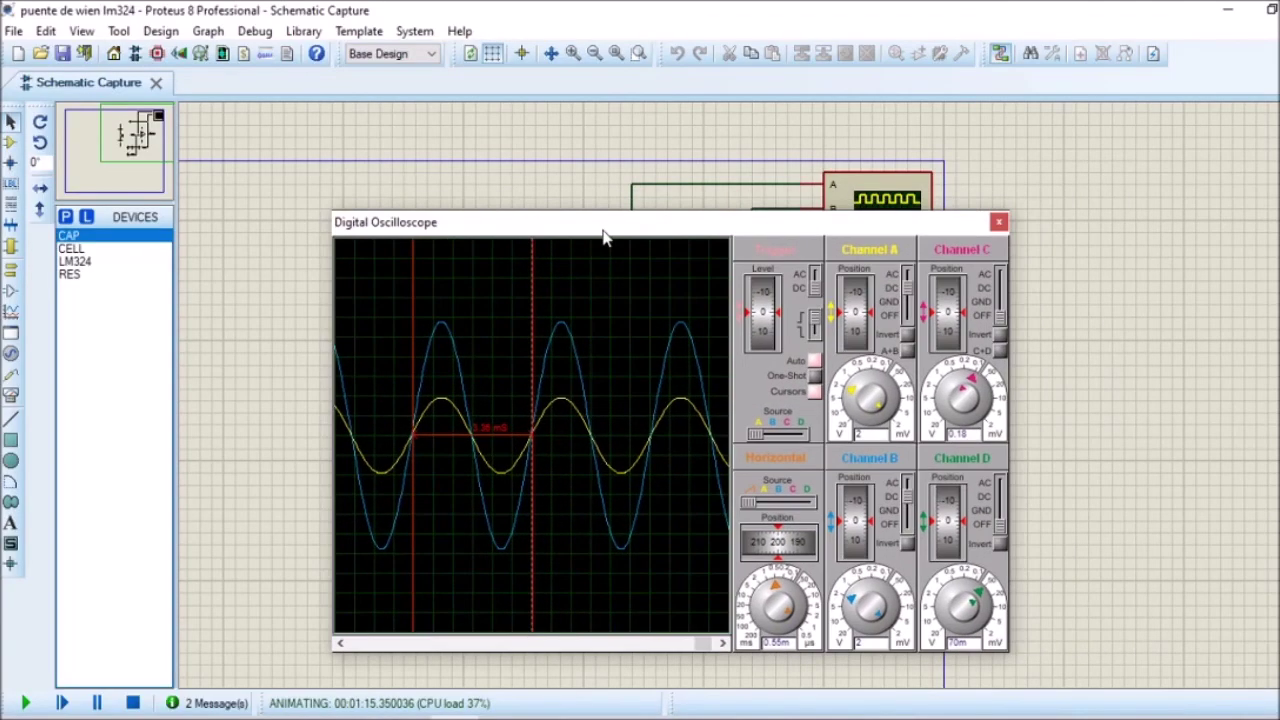
- Return to Proteus, move the oscilloscope clear of the op-amp, and stop the Wien bridge simulation
{"action": "left_click_drag", "start_coordinate": [522, 225], "coordinate": [597, 204]}
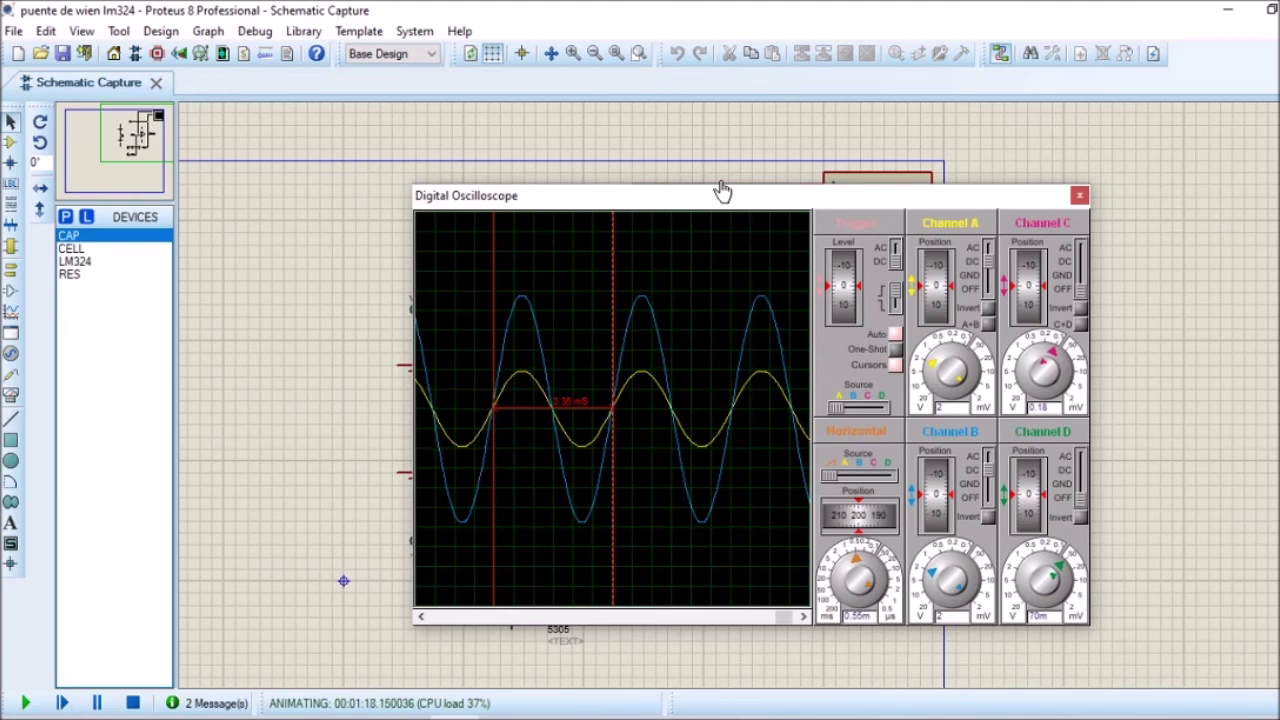
{"action": "left_click", "coordinate": [637, 225]}
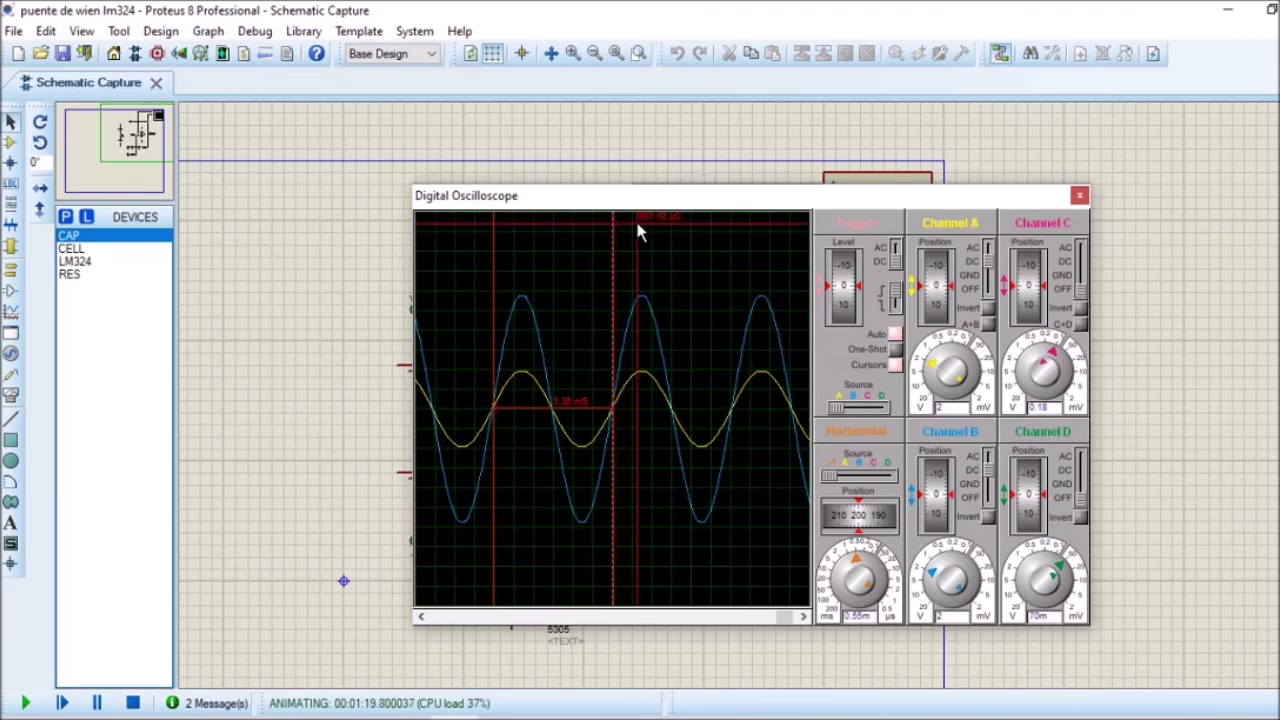
{"action": "left_click_drag", "start_coordinate": [634, 200], "coordinate": [669, 499]}
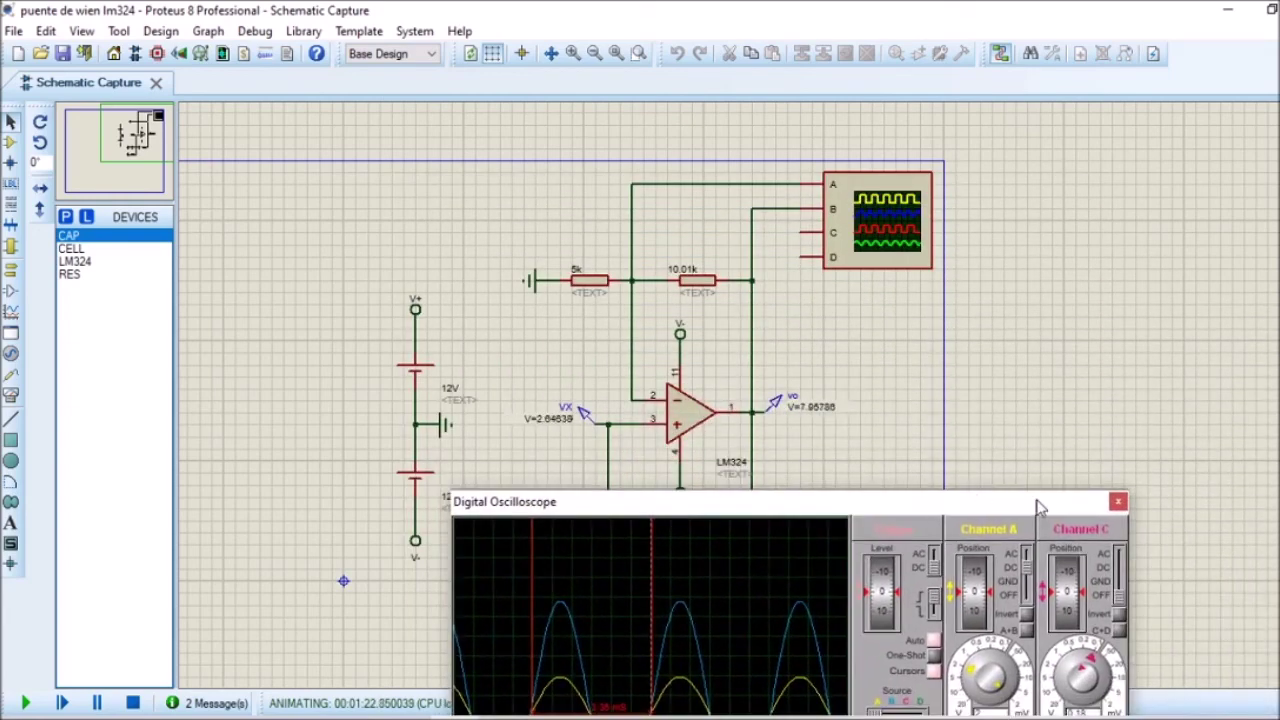
{"action": "left_click", "coordinate": [135, 704]}
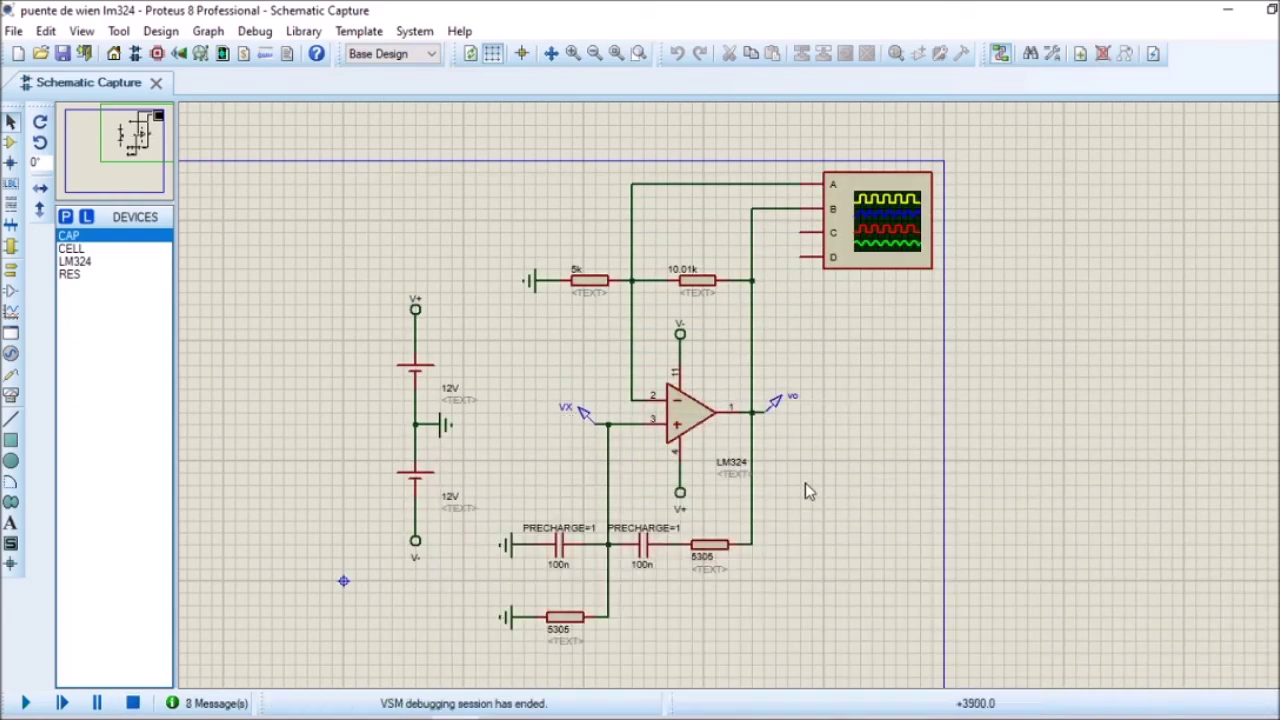
{"action": "scroll", "coordinate": [808, 486], "scroll_direction": "up", "scroll_amount": 2}
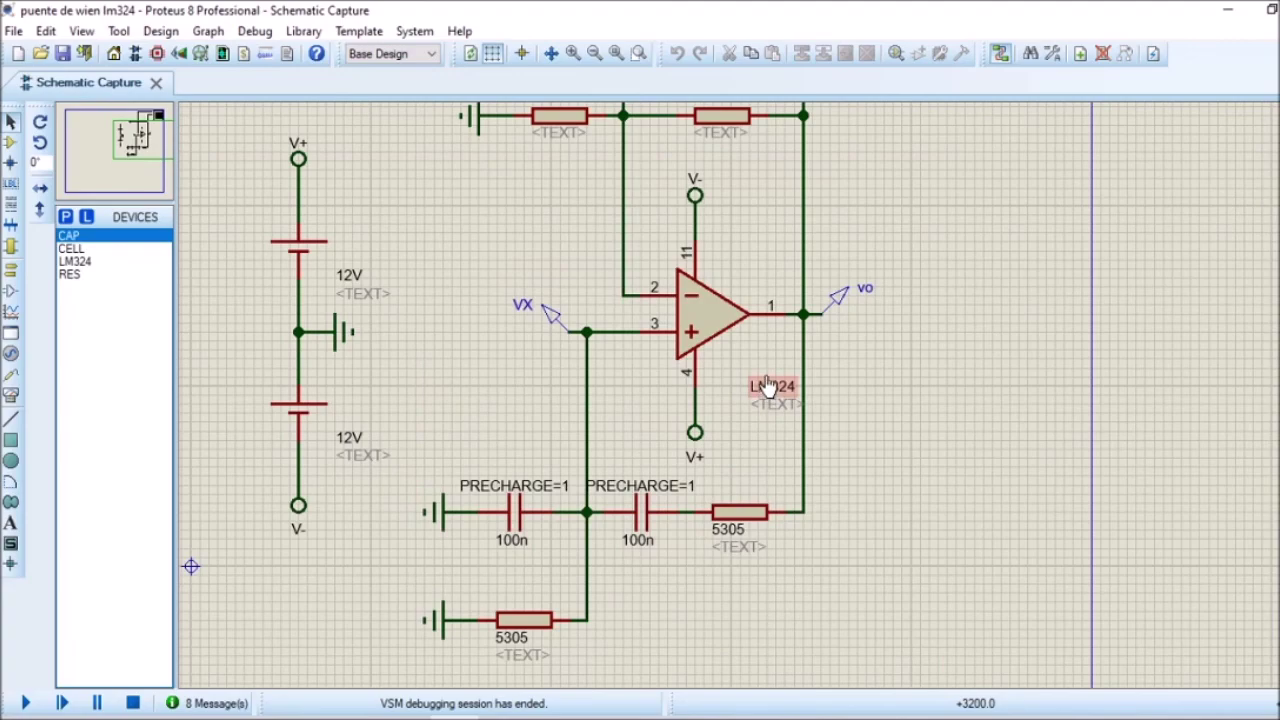
- Switch to the practice PDF and go back to the Circuito No. 3 (Inversor) exercise
{"action": "left_click", "coordinate": [408, 718]}
{"action": "scroll", "coordinate": [547, 413], "scroll_direction": "up", "scroll_amount": 5}
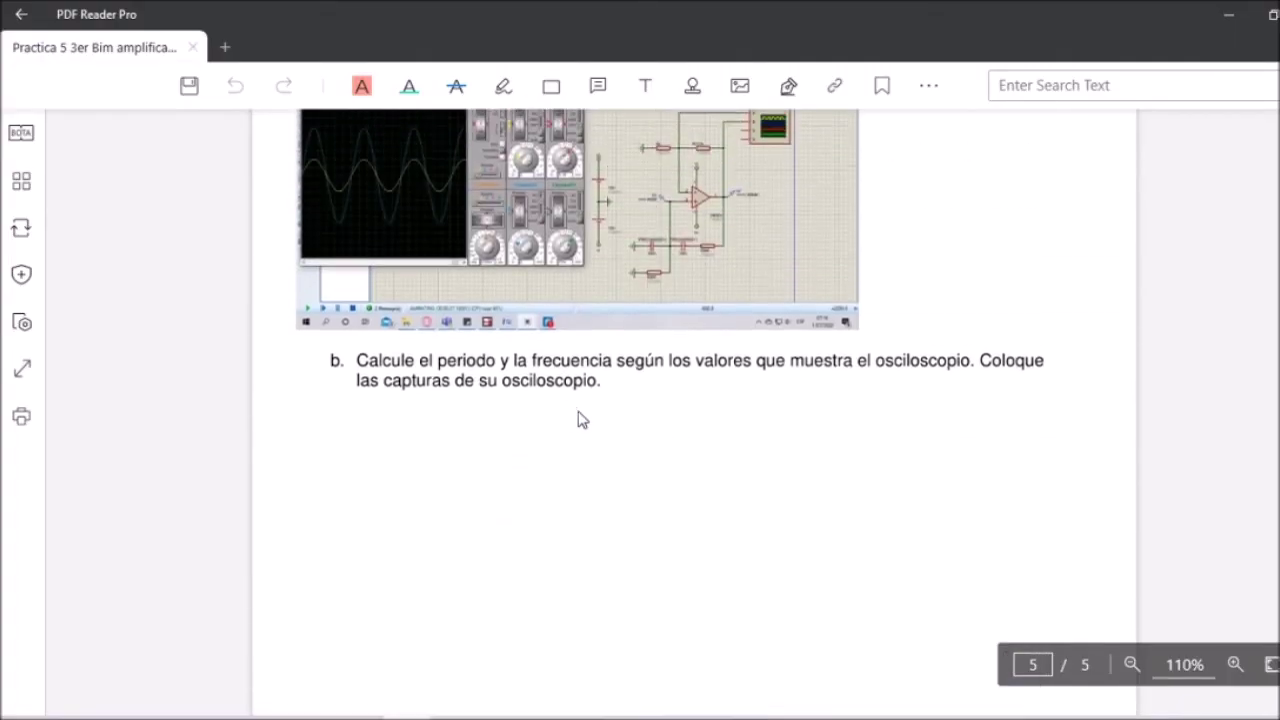
{"action": "scroll", "coordinate": [583, 420], "scroll_direction": "up", "scroll_amount": 3}
{"action": "scroll", "coordinate": [650, 520], "scroll_direction": "up", "scroll_amount": 10}
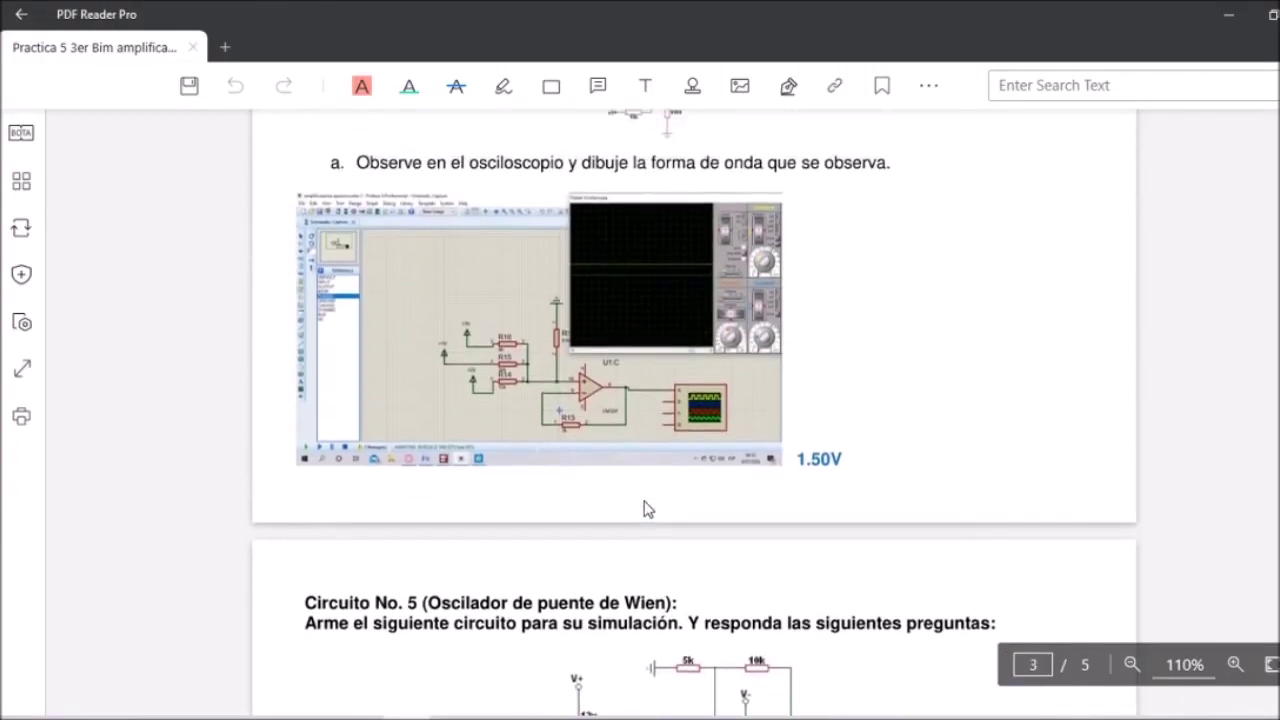
{"action": "scroll", "coordinate": [735, 513], "scroll_direction": "up", "scroll_amount": 2}
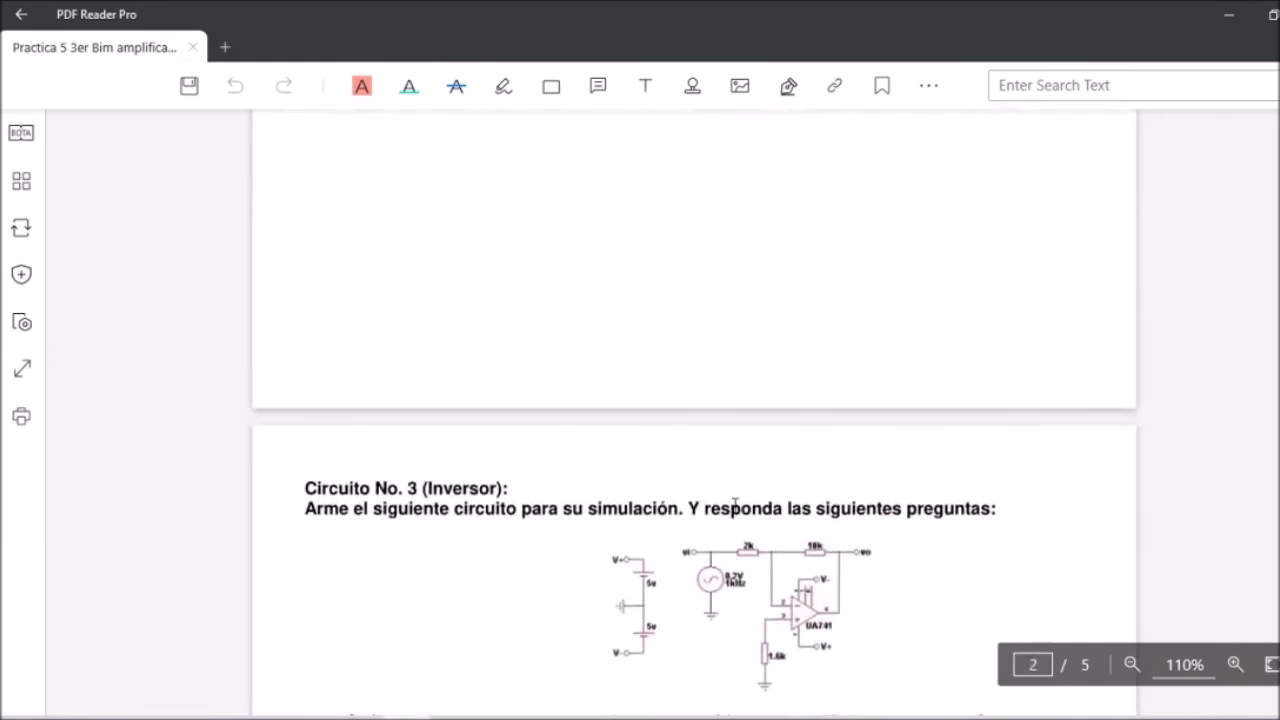
{"action": "scroll", "coordinate": [815, 556], "scroll_direction": "down", "scroll_amount": 1}
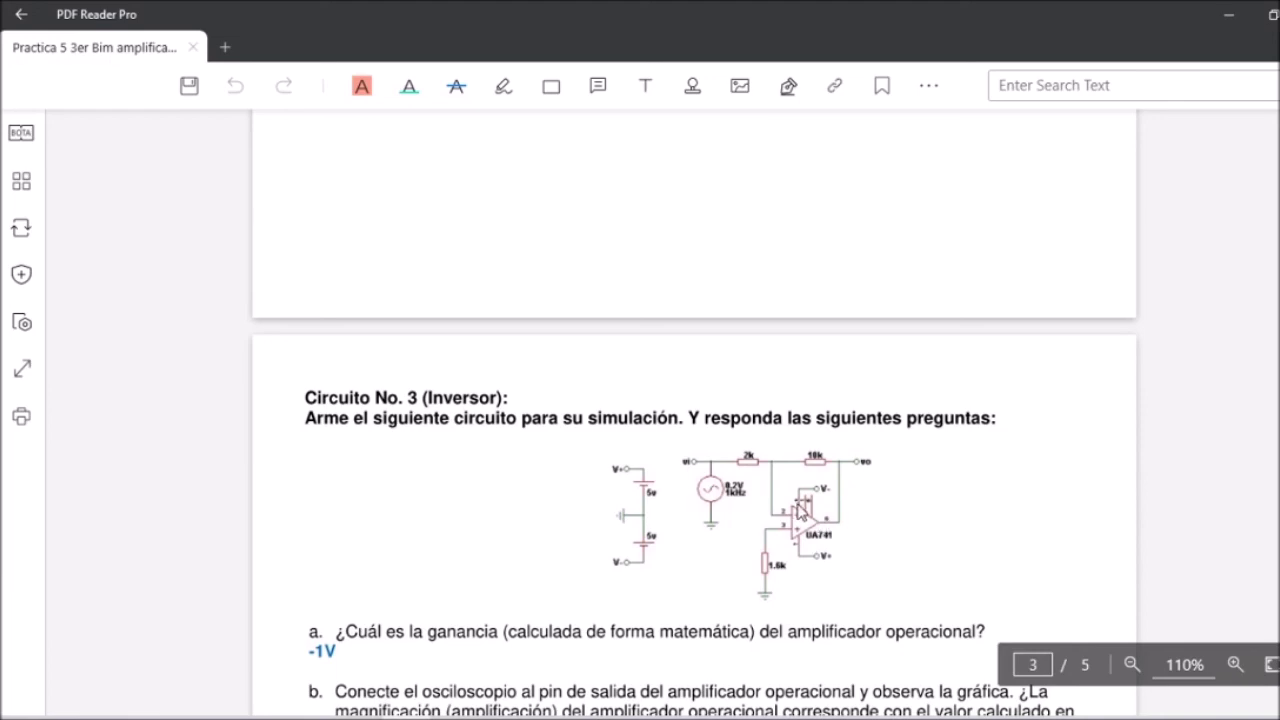
- Enlarge the PDF to 140% and review the op-amp diagrams and answers from Circuito No. 3 back to Circuito No. 1
{"action": "left_click", "coordinate": [1235, 664]}
{"action": "left_click", "coordinate": [1235, 664]}
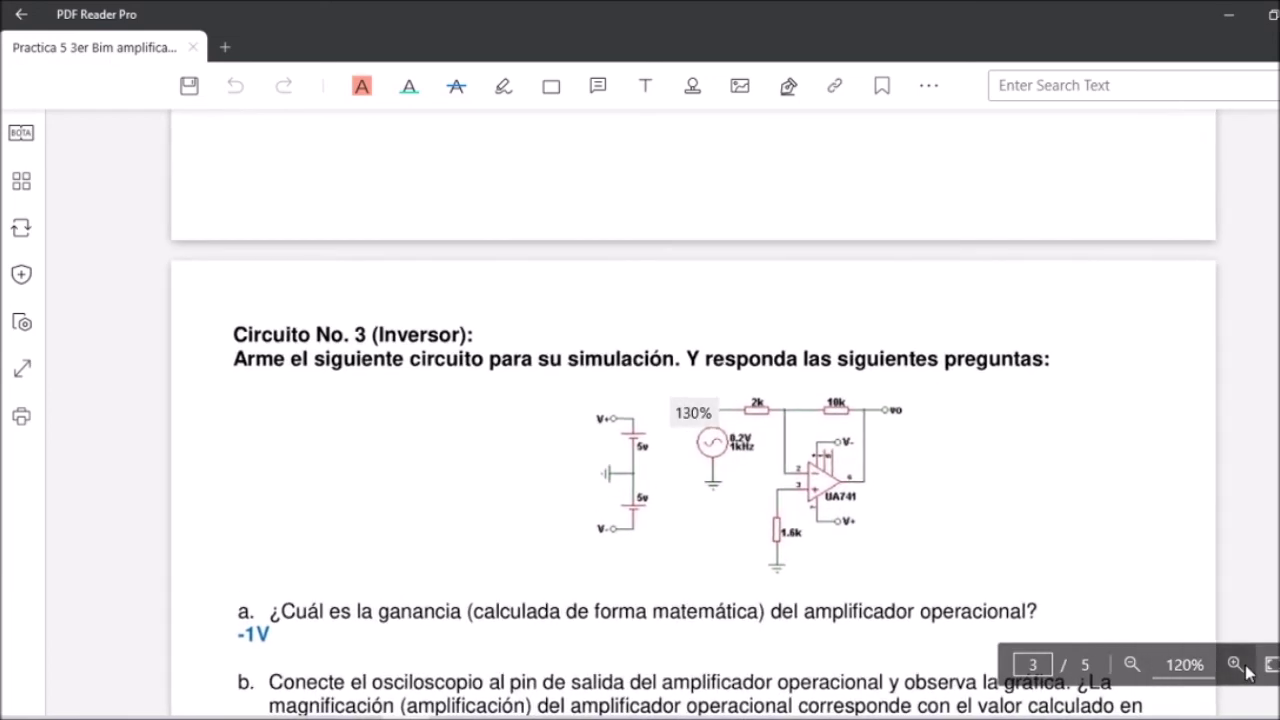
{"action": "left_click", "coordinate": [1235, 664]}
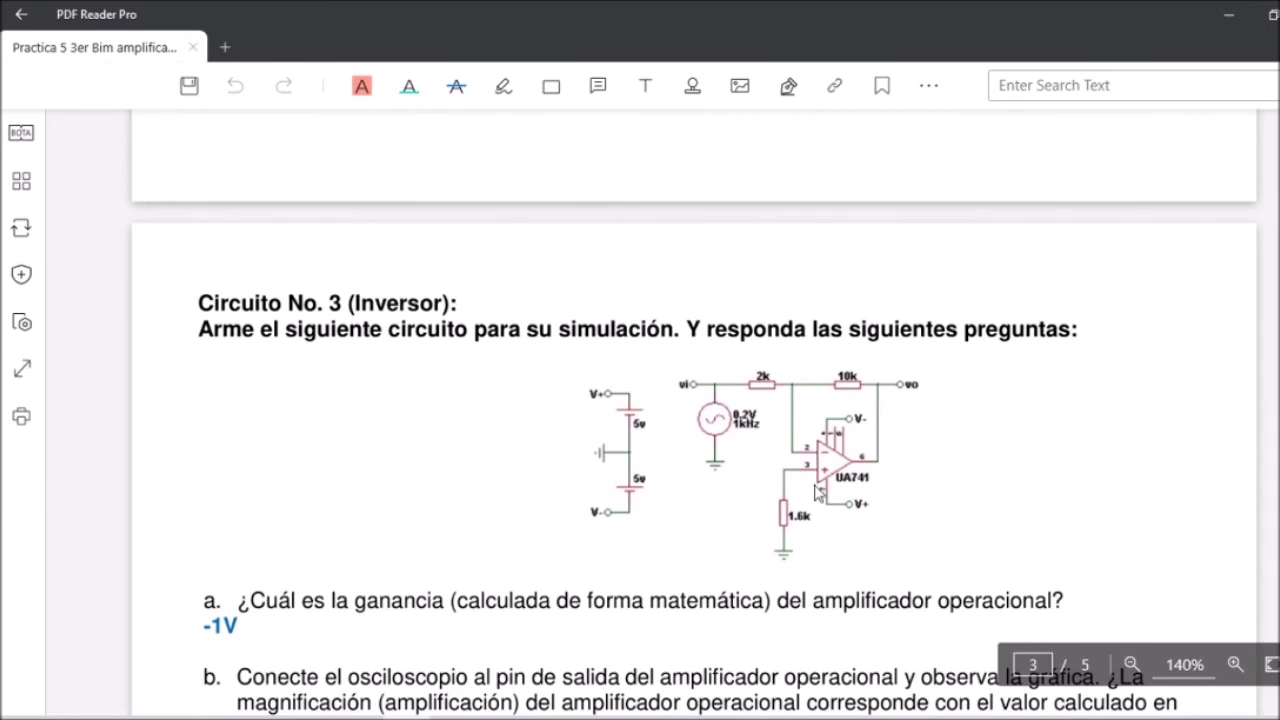
{"action": "scroll", "coordinate": [898, 489], "scroll_direction": "up", "scroll_amount": 10}
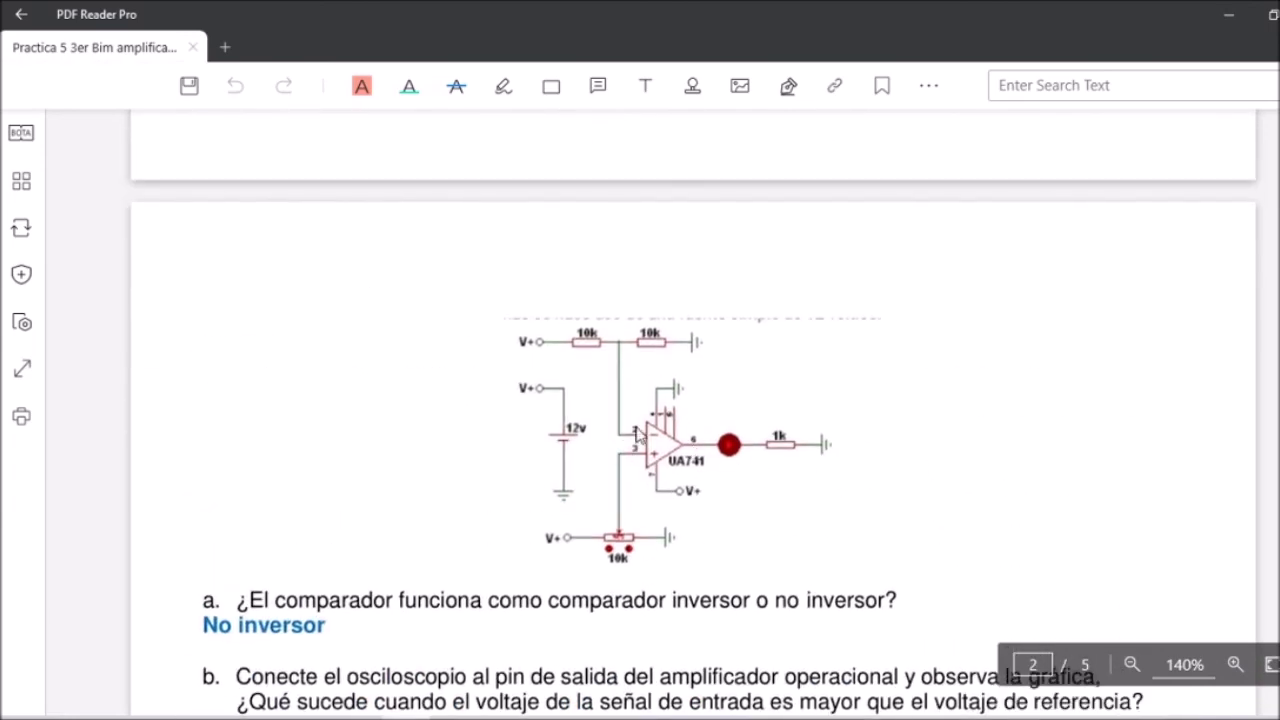
{"action": "scroll", "coordinate": [625, 440], "scroll_direction": "up", "scroll_amount": 15}
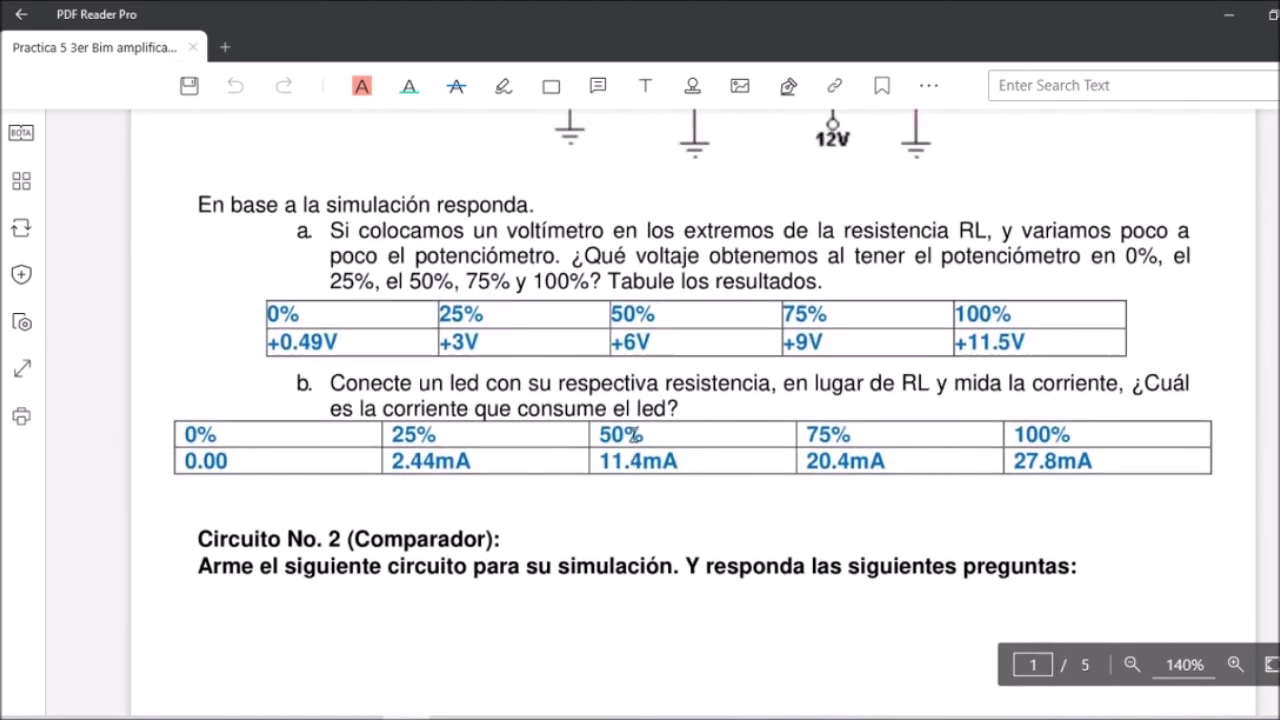